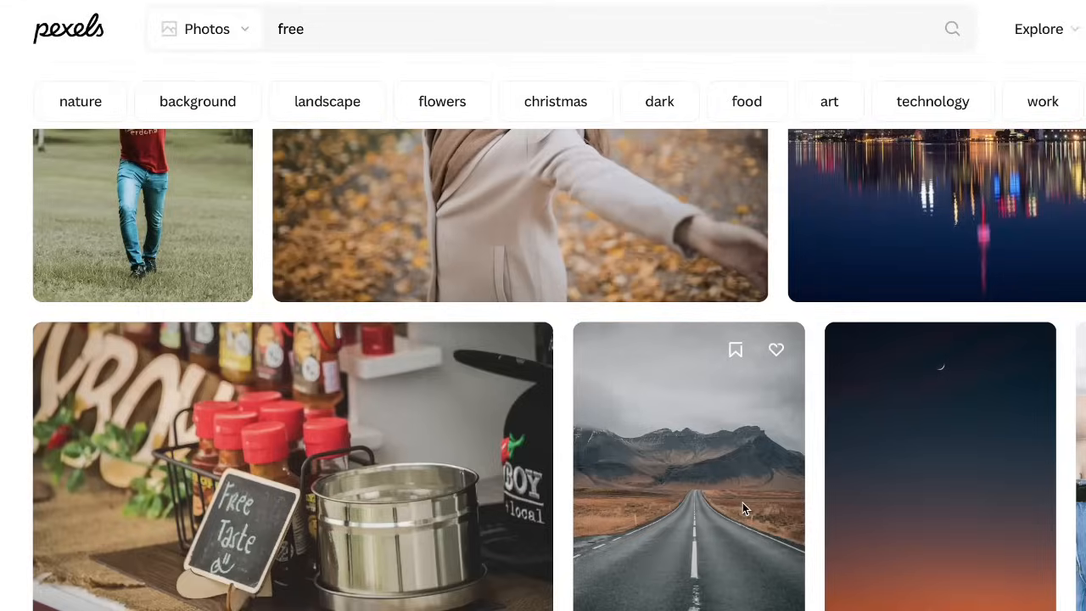
- Open the photo of the straight road leading to the mountains and download it, allowing downloads from the site
left_click(742, 502)
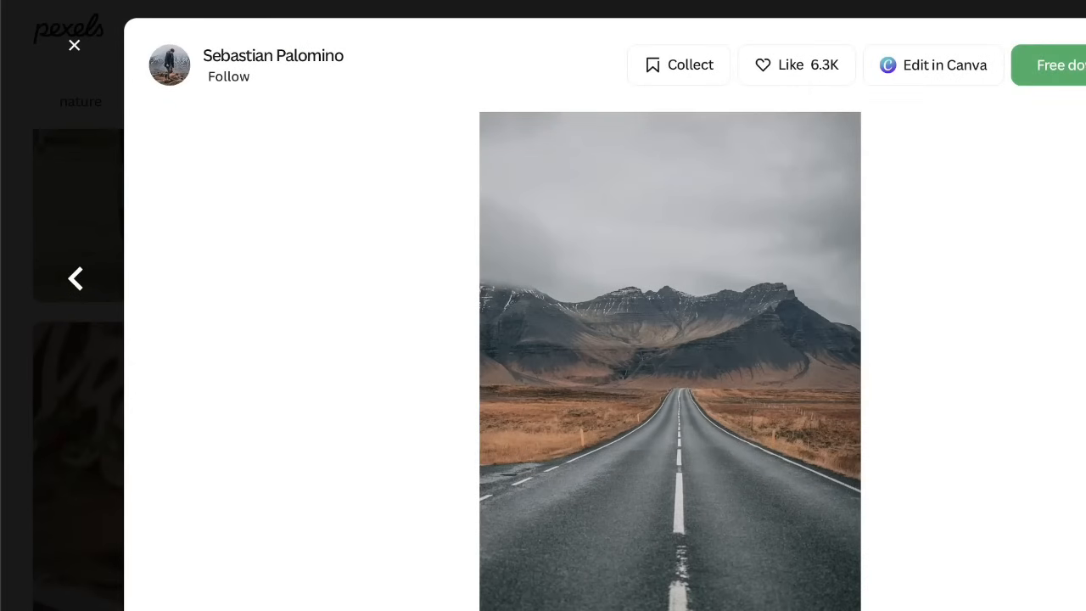
left_click(1049, 64)
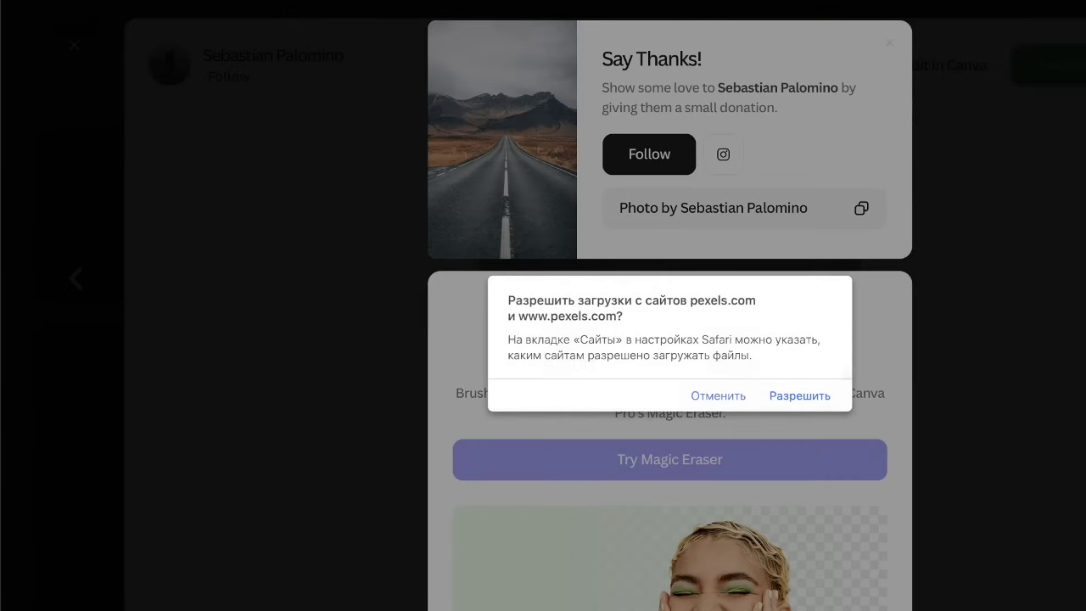
left_click(789, 397)
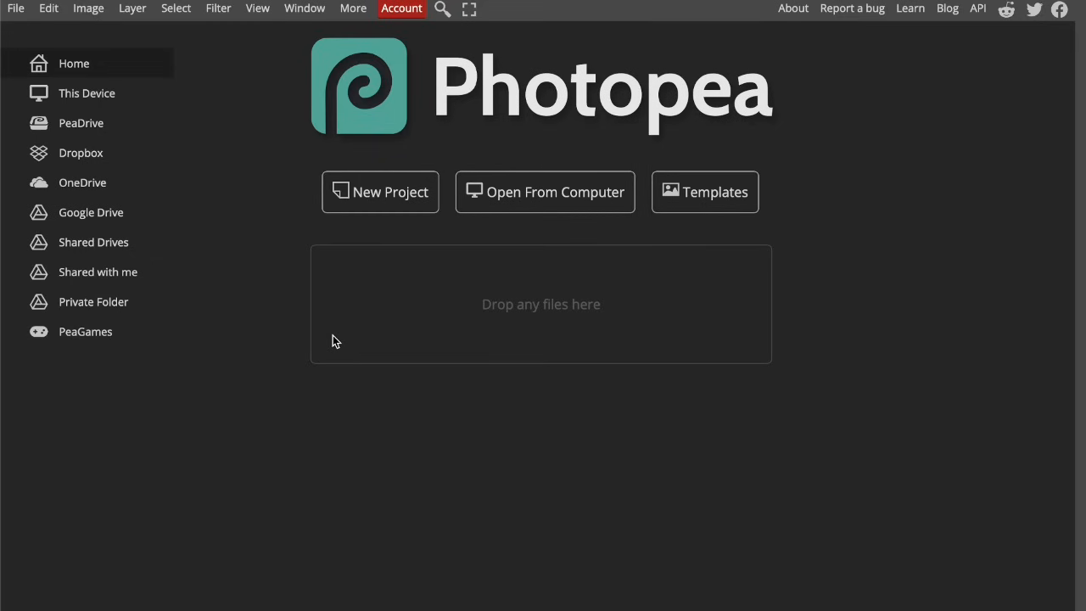
- Switch to Photopea and open the downloaded road photo as a new document
left_click(341, 286)
left_click_drag(543, 240, 265, 319)
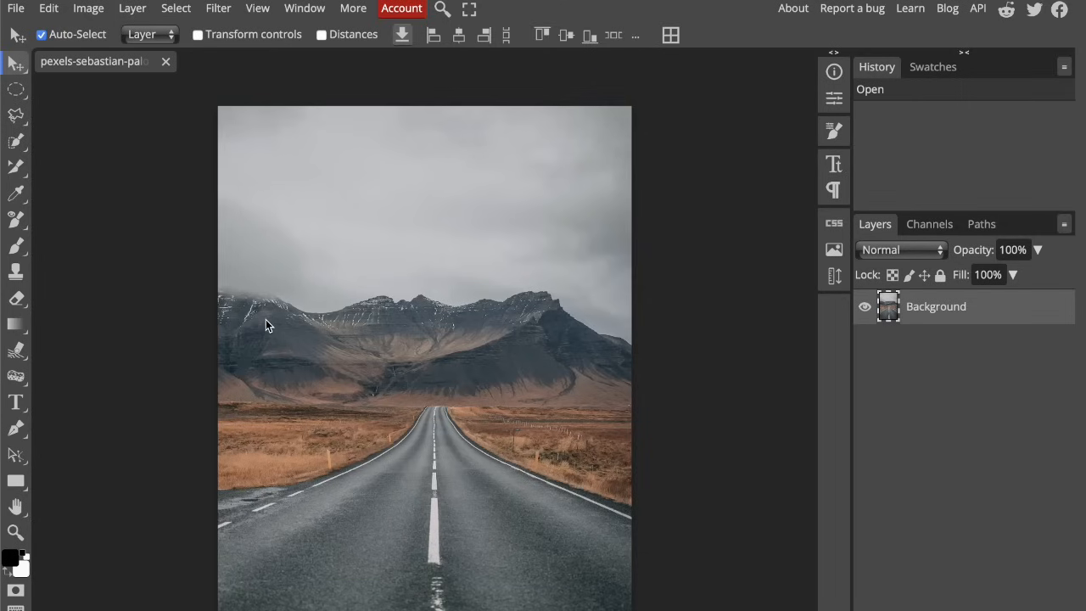
- Check the road photo's image size without changing it, and fully lock the Background layer
left_click(99, 7)
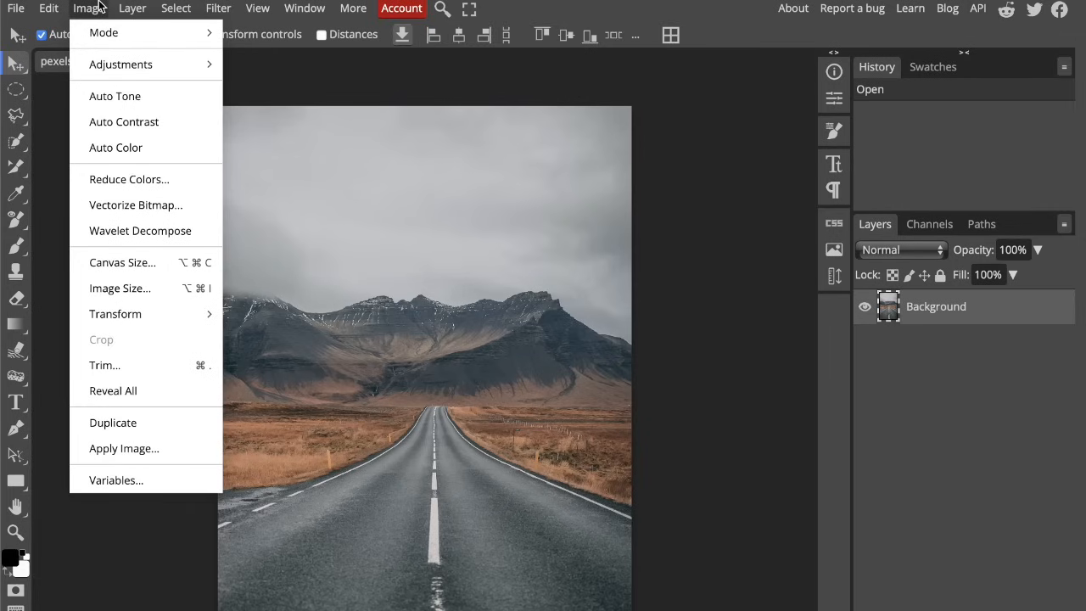
left_click(166, 288)
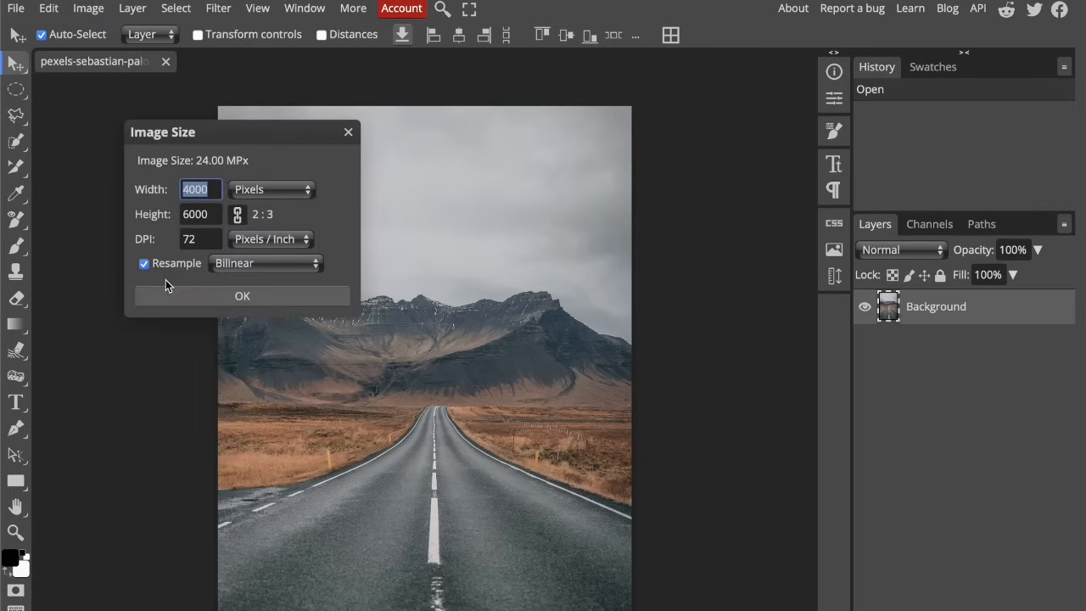
left_click(348, 134)
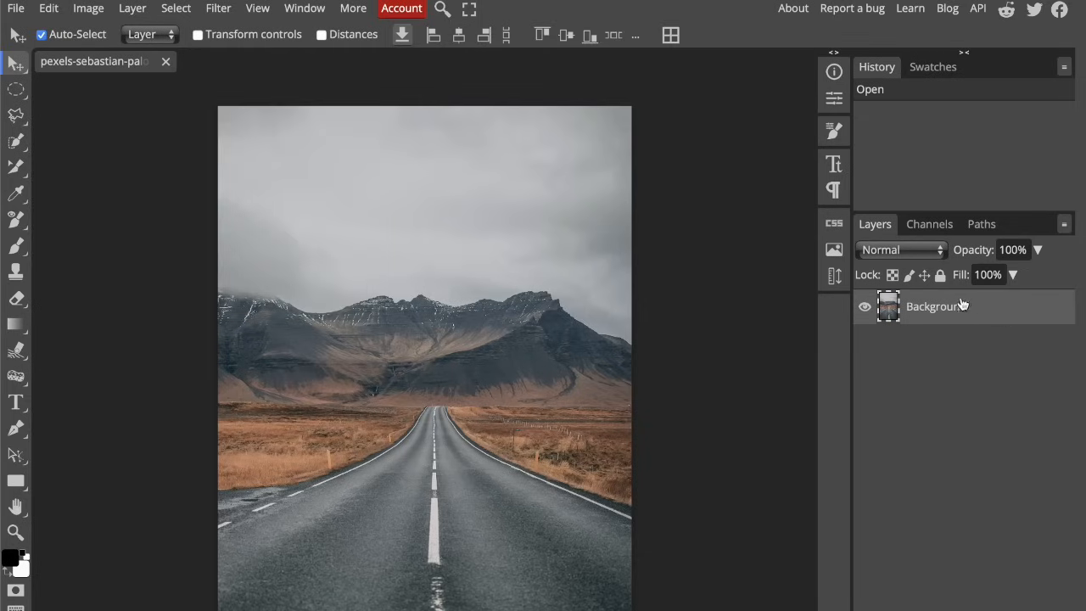
left_click(940, 274)
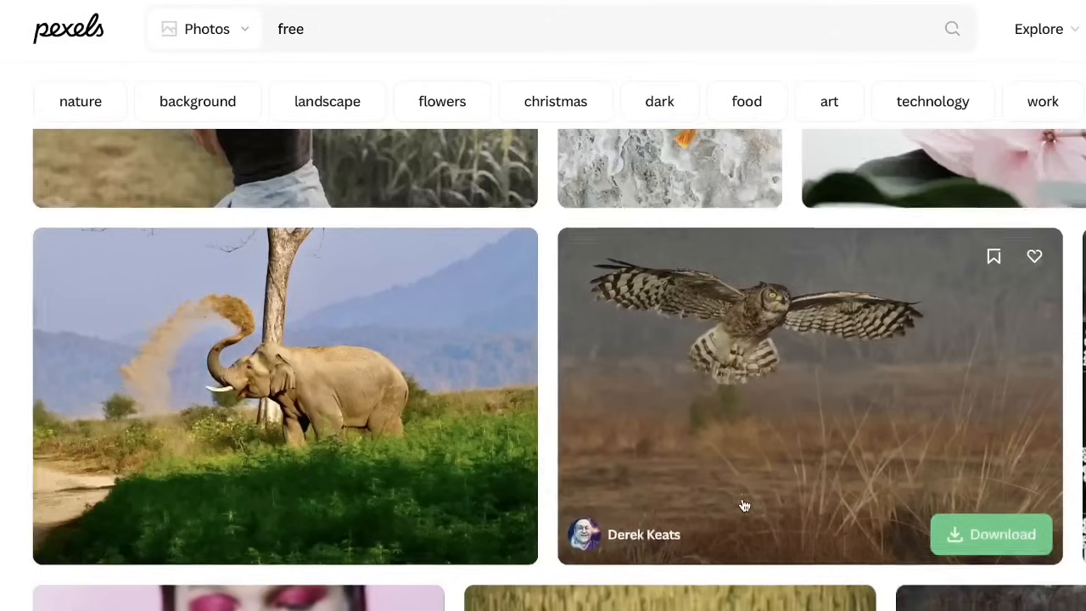
- Switch to Pexels, find the photo of the owl in flight and download it, allowing downloads from the site
scroll(745, 504, "down", 1)
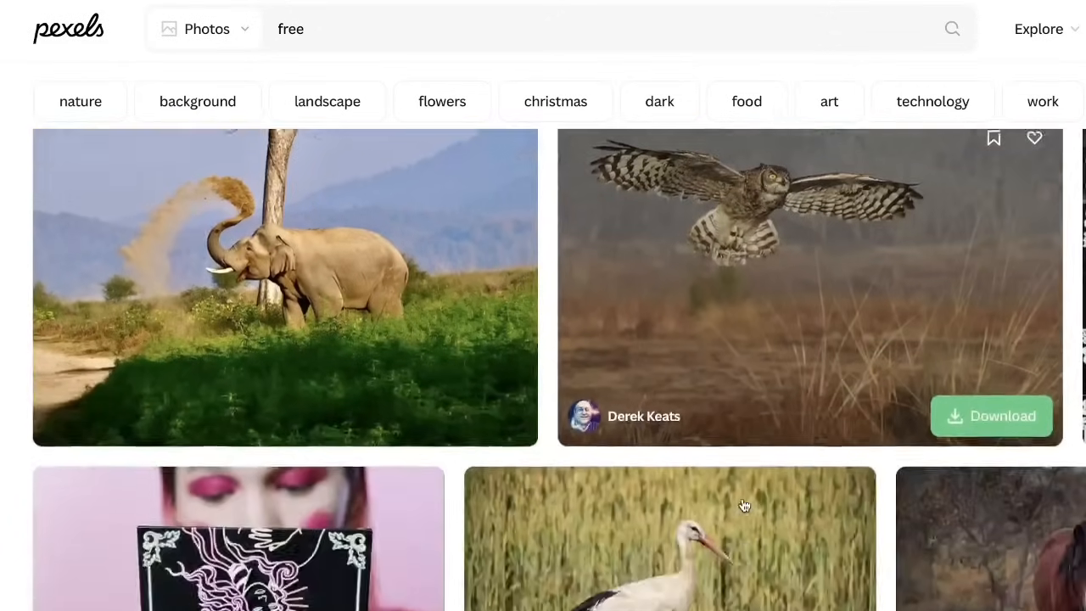
scroll(745, 504, "up", 3)
scroll(762, 569, "down", 2)
scroll(762, 568, "down", 1)
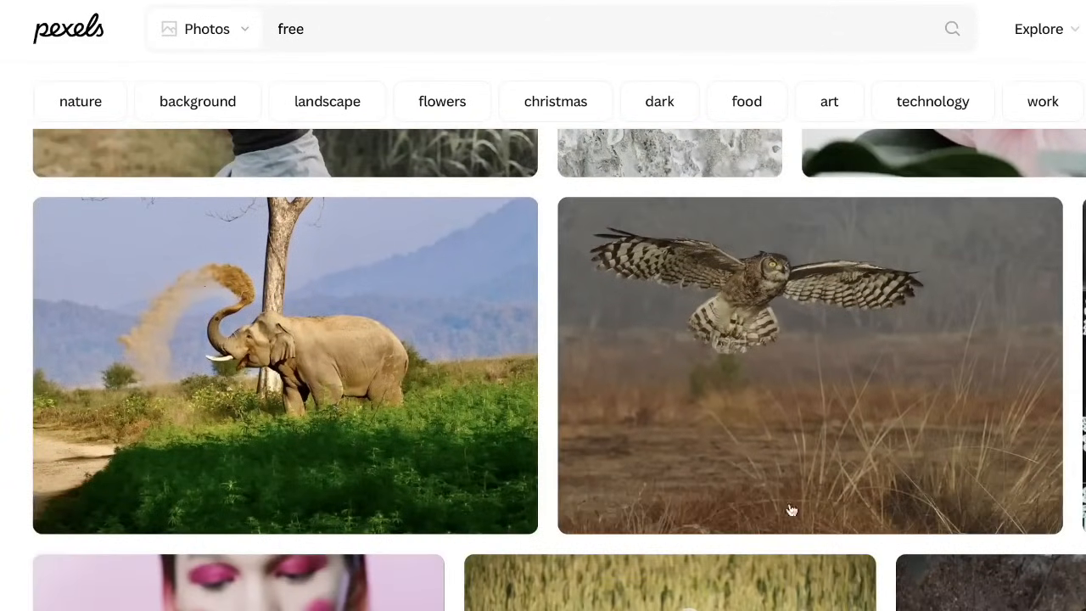
left_click(788, 331)
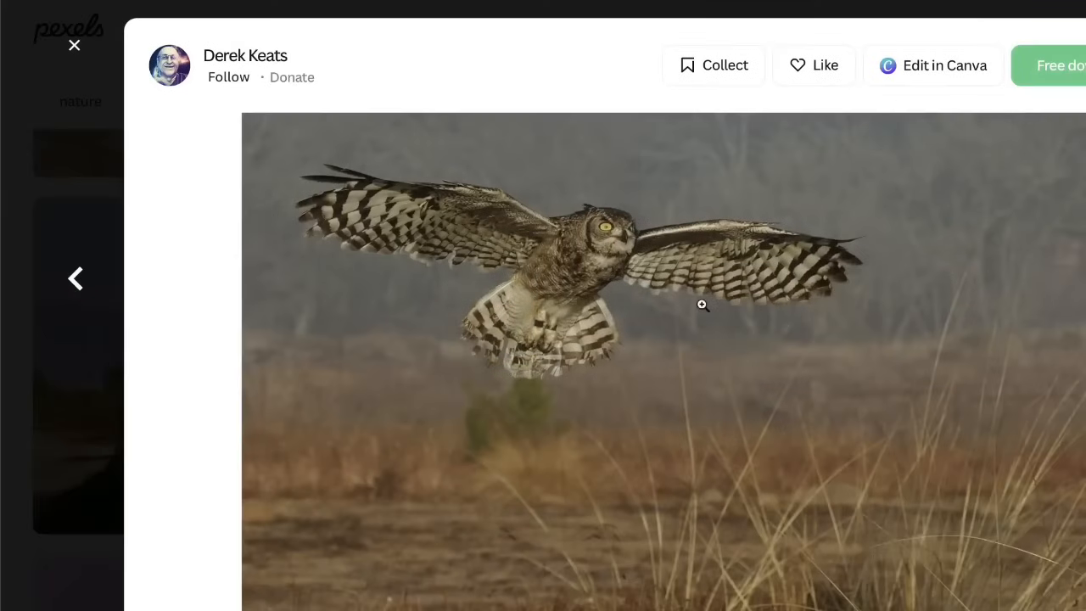
left_click(1077, 65)
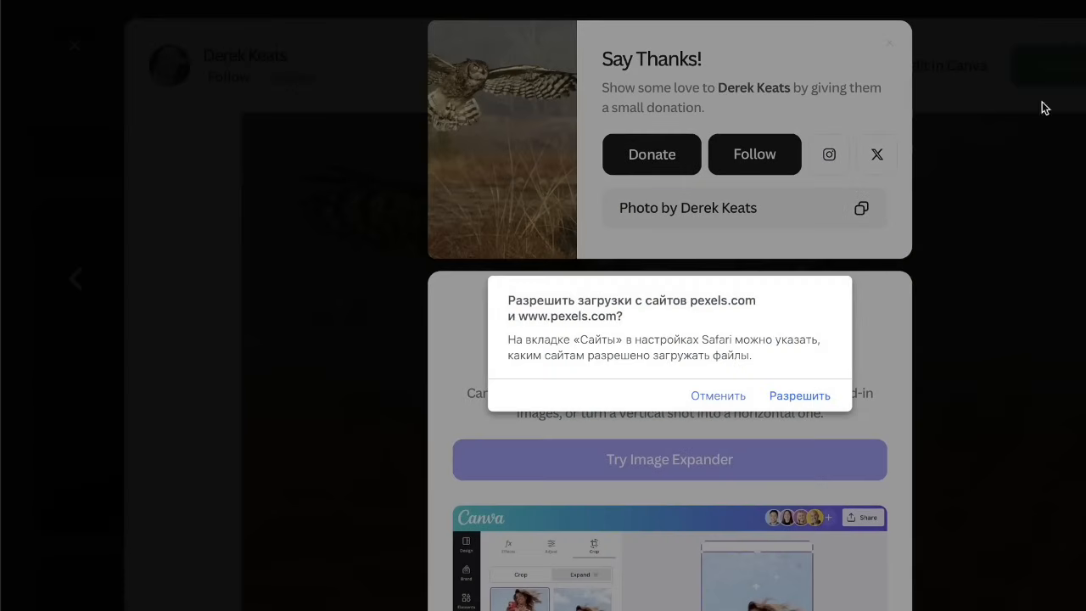
left_click(792, 395)
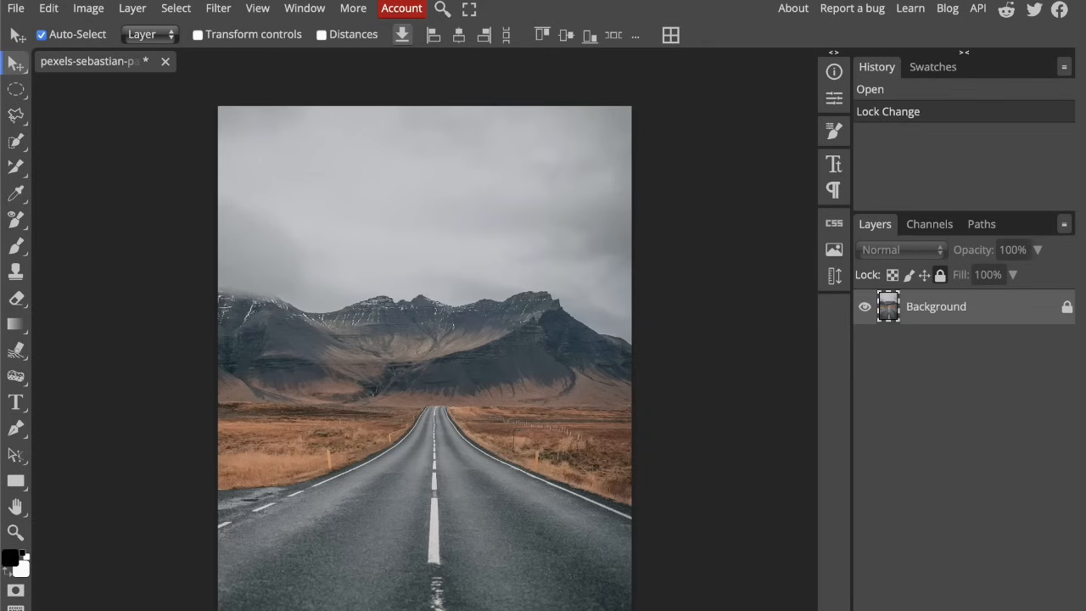
- In Photopea, place the owl photo over the road photo, scale it to about 65% and position it over the sky and mountains
left_click(17, 9)
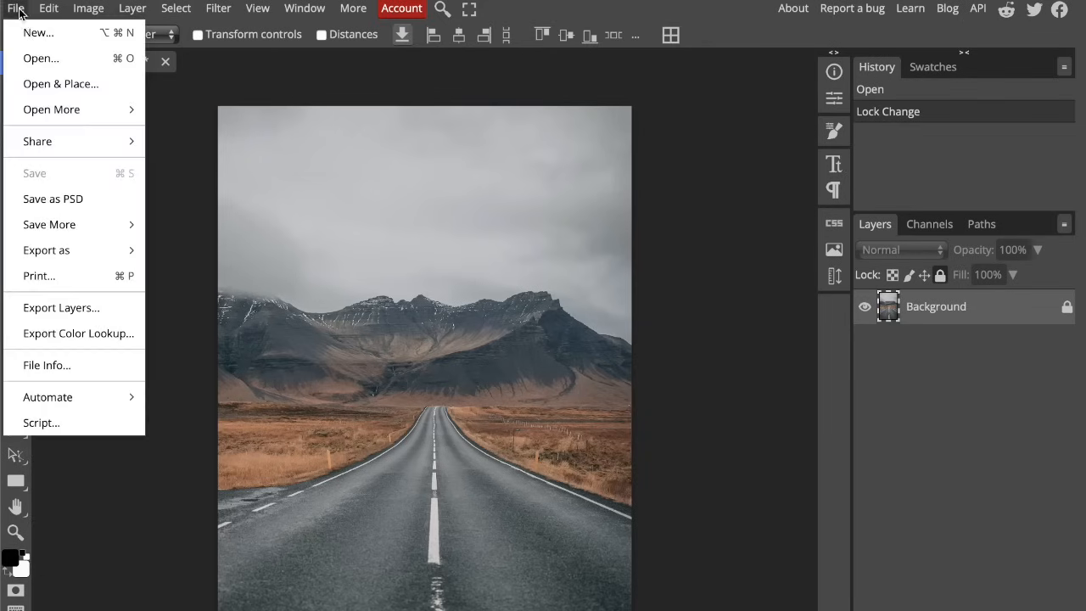
left_click(46, 83)
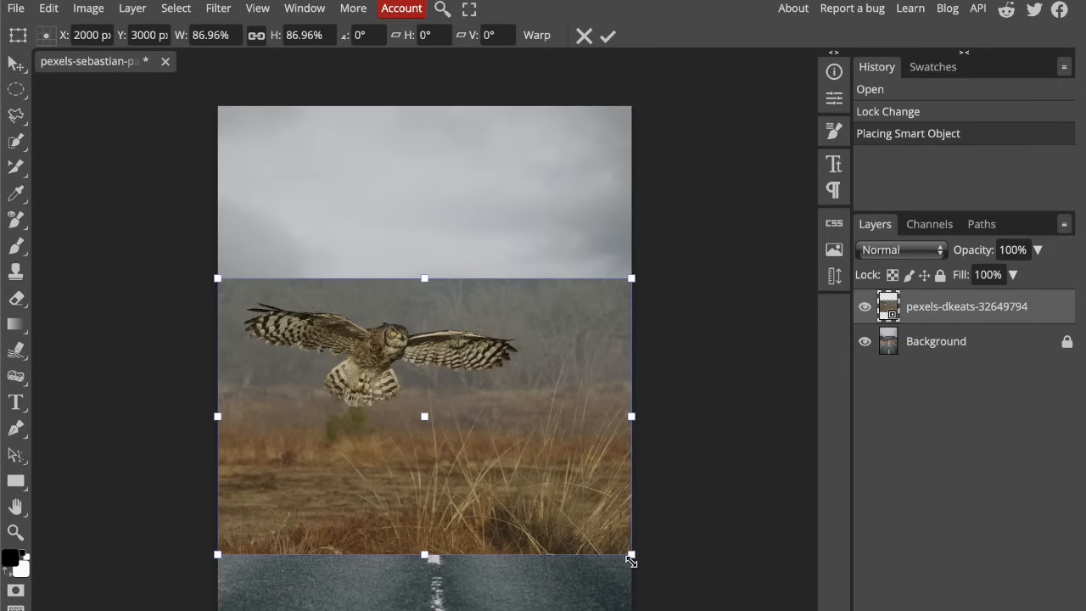
left_click_drag(631, 560, 462, 426)
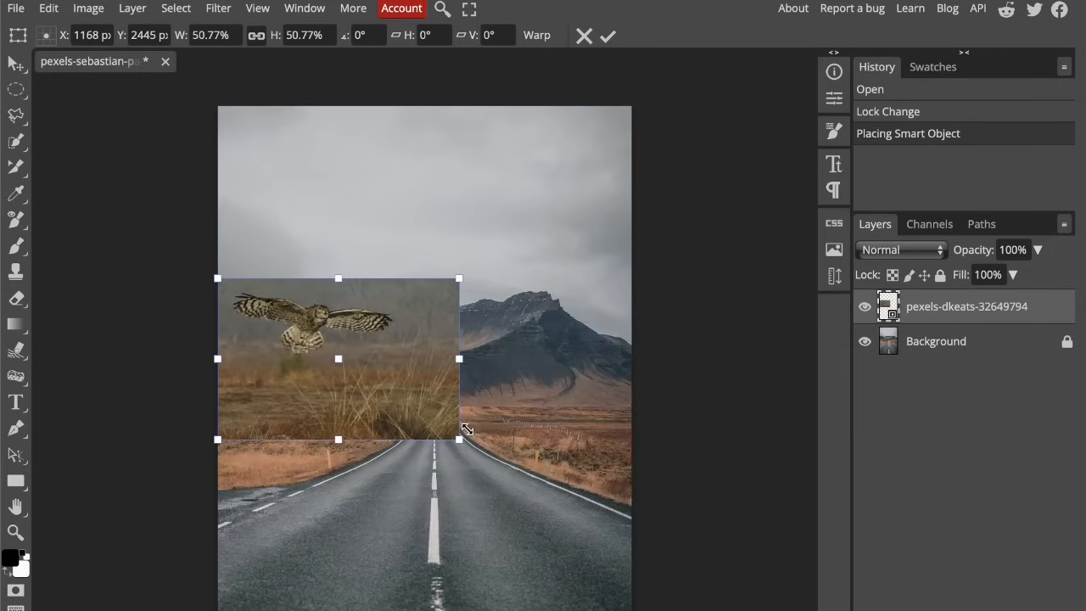
left_click_drag(400, 379, 438, 391)
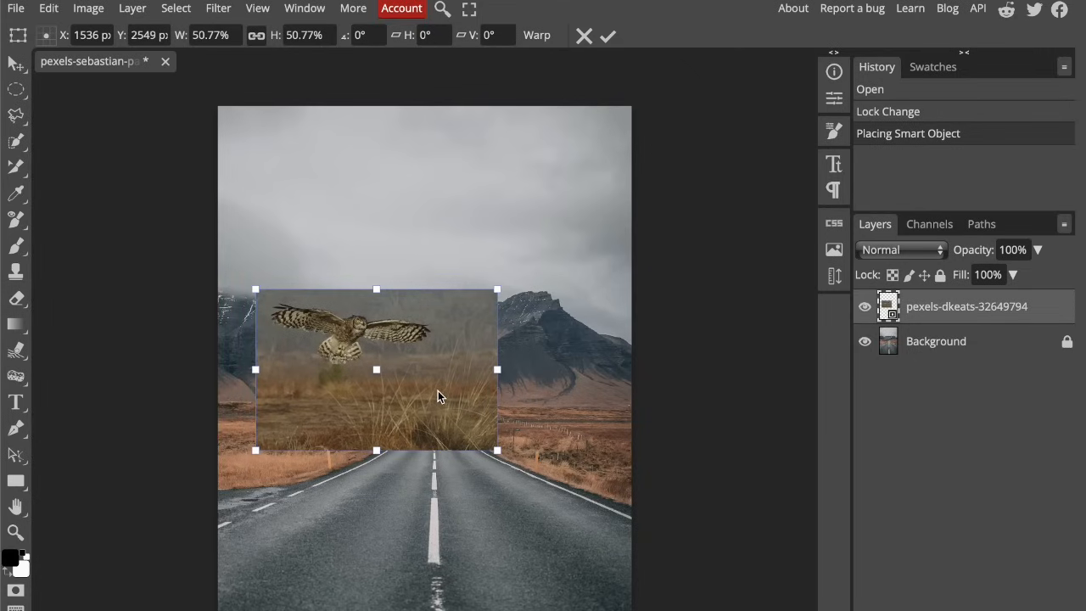
left_click_drag(441, 346, 392, 411)
left_click_drag(473, 357, 524, 315)
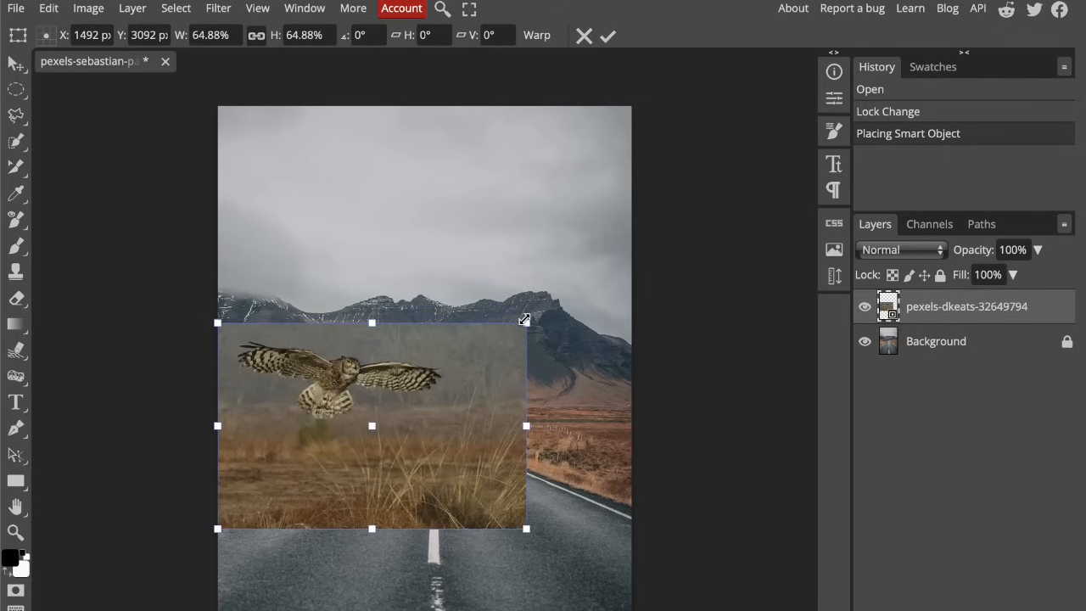
left_click_drag(441, 418, 437, 279)
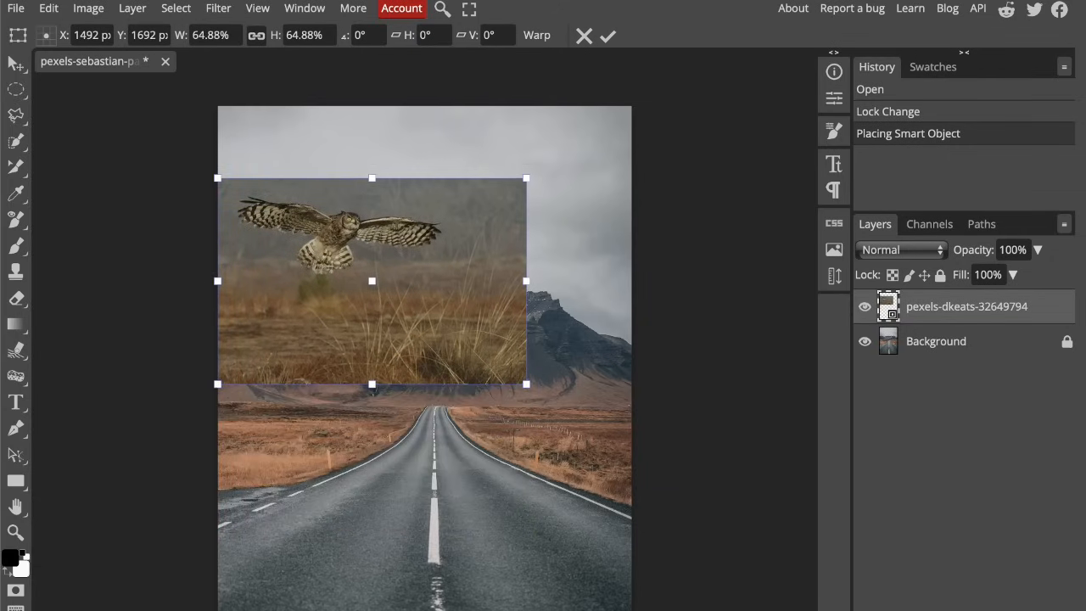
key("Return")
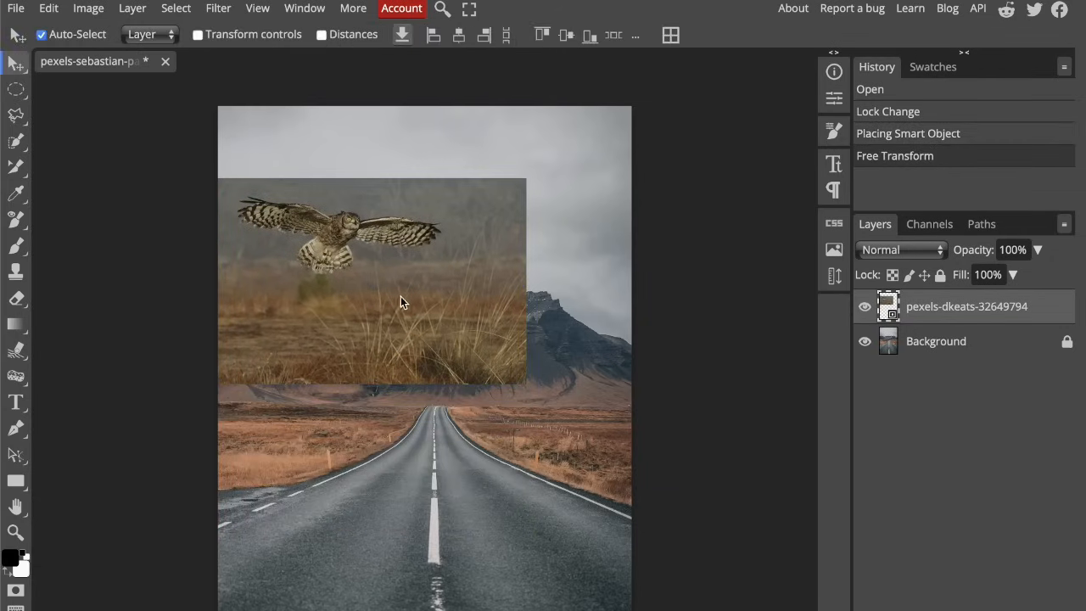
- Move the owl photo to the horizontal middle of the canvas above the road and rasterize its layer
left_click_drag(400, 296, 449, 326)
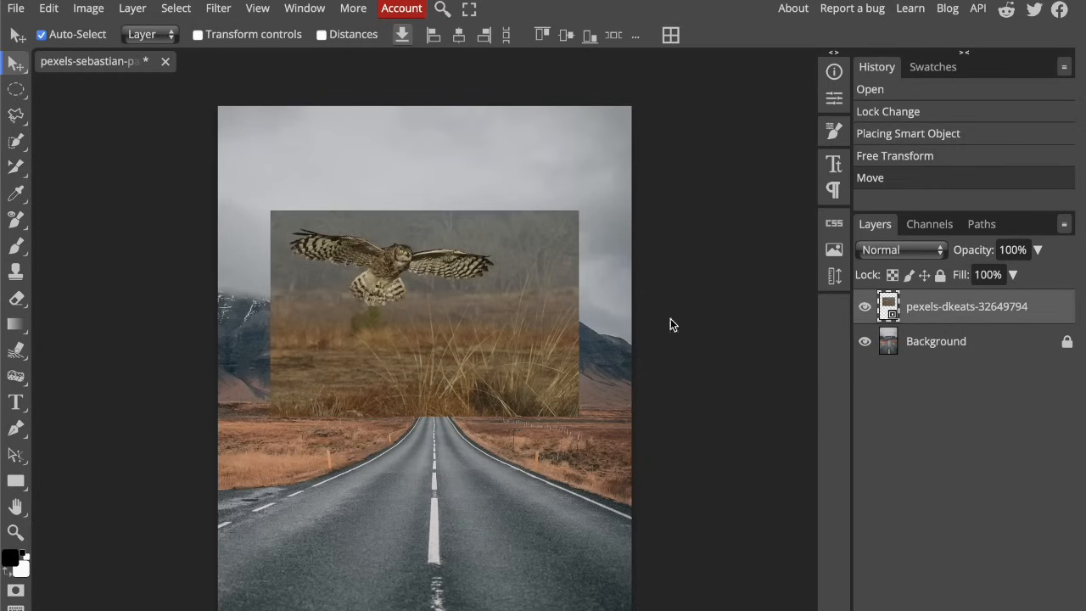
right_click(962, 315)
left_click(862, 511)
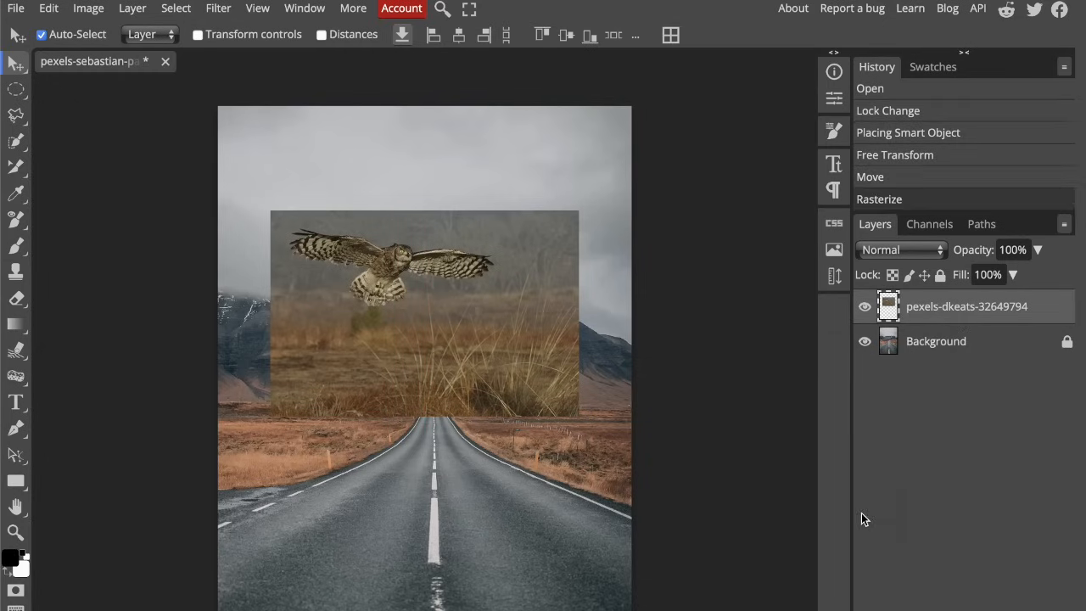
- Select the flying owl by framing it from wing to wing with the Object Selection tool
scroll(271, 225, "up", 2)
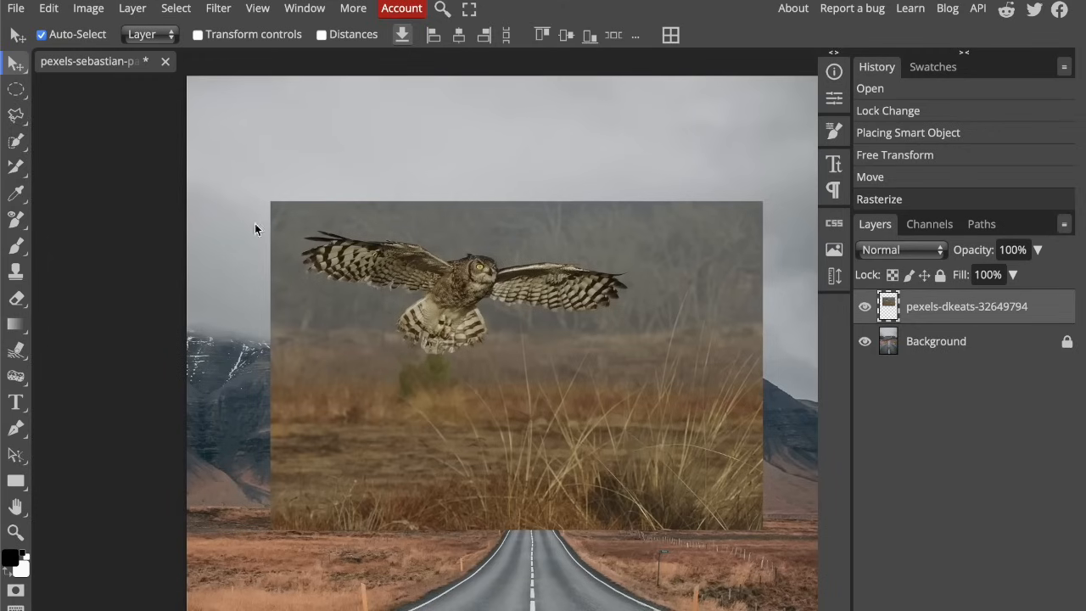
left_click(16, 92)
mouse_move(18, 128)
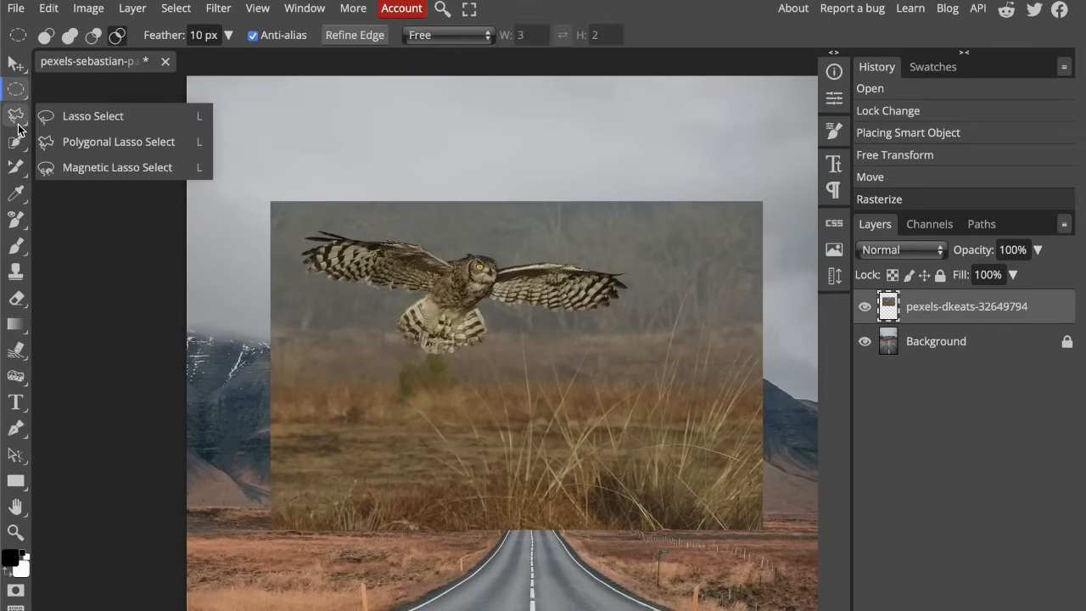
left_click(16, 141)
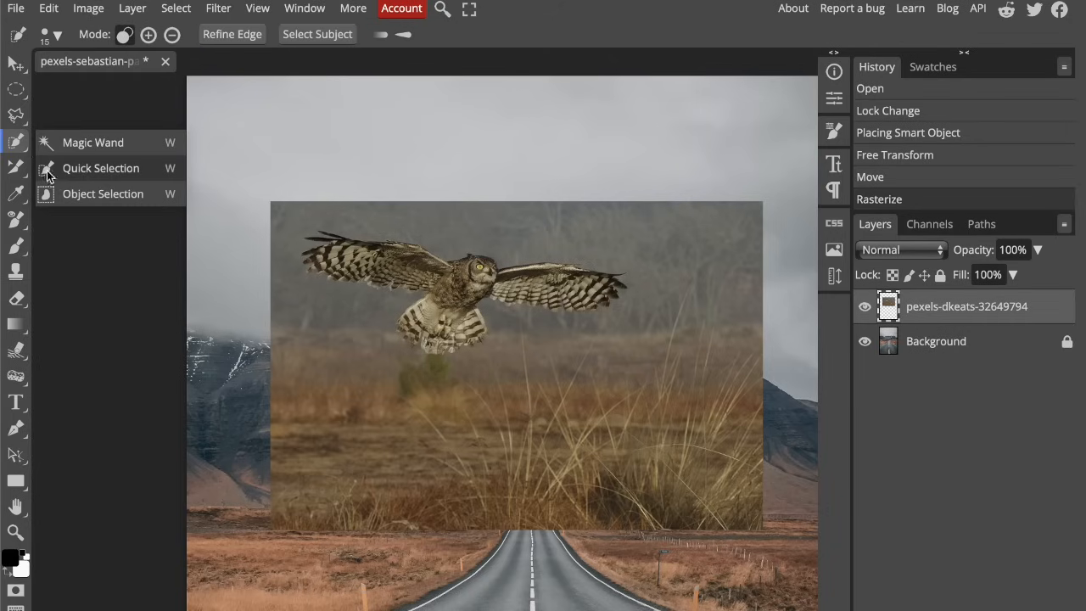
left_click(71, 195)
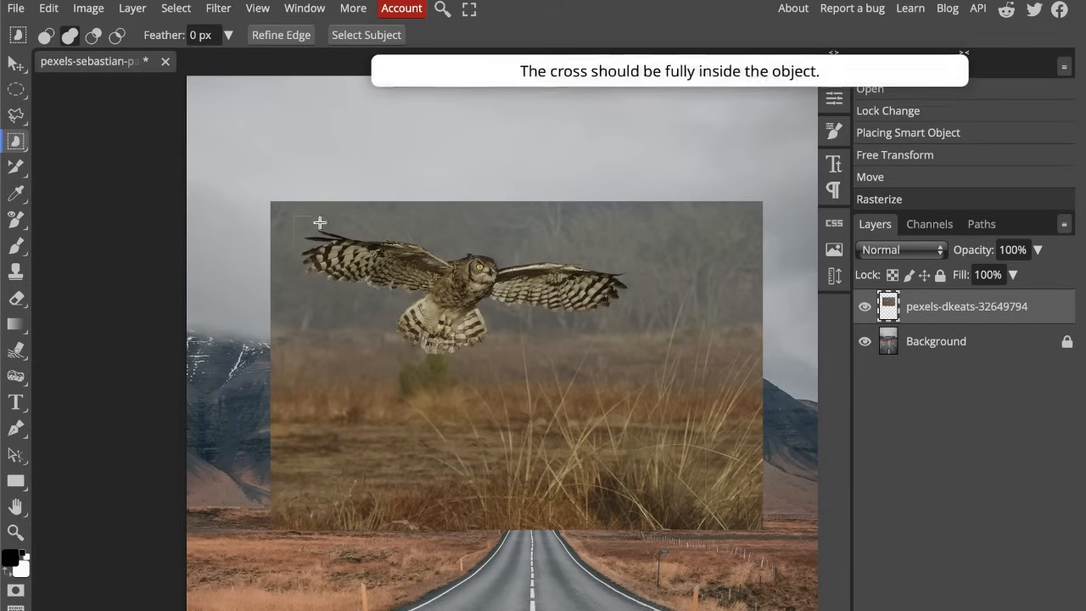
left_click_drag(320, 222, 630, 353)
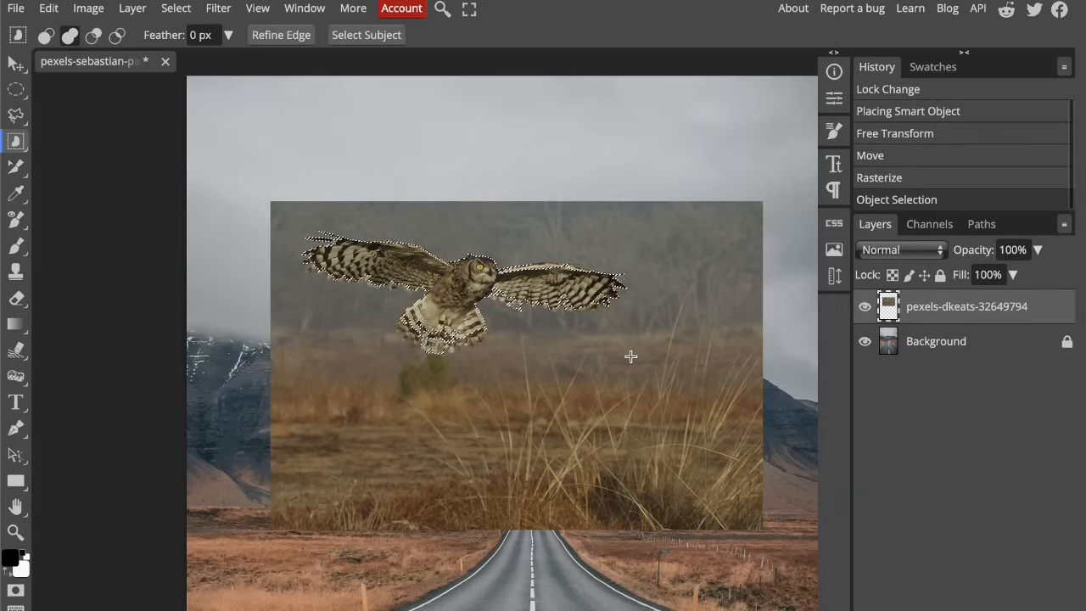
- Try to add the owl's missing tail feathers to the selection with Quick Selection in add mode, brush size 40
left_click(16, 141)
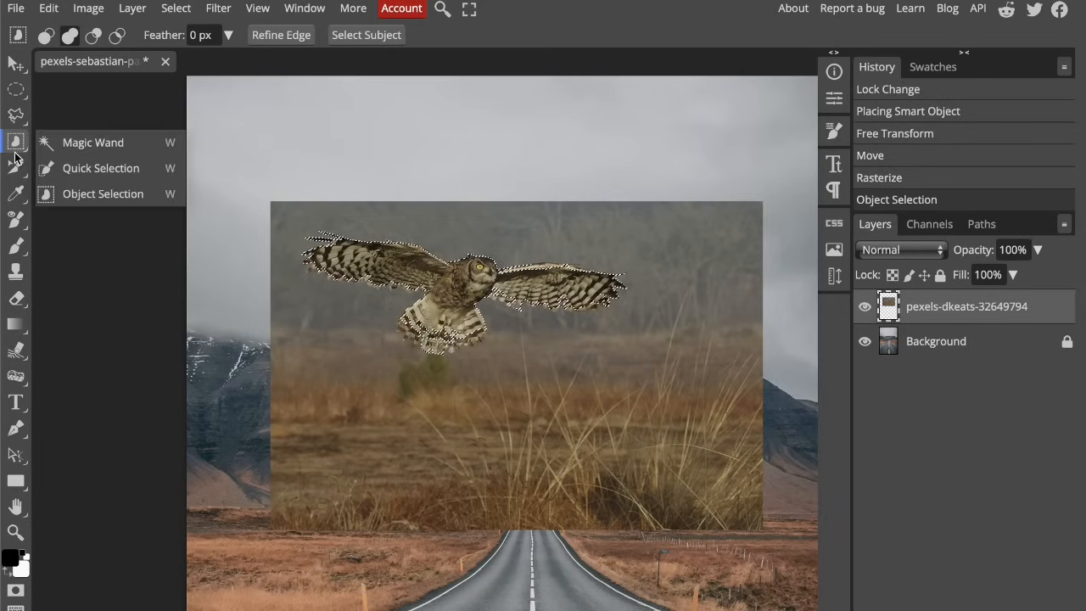
left_click(66, 170)
scroll(346, 271, "up", 5)
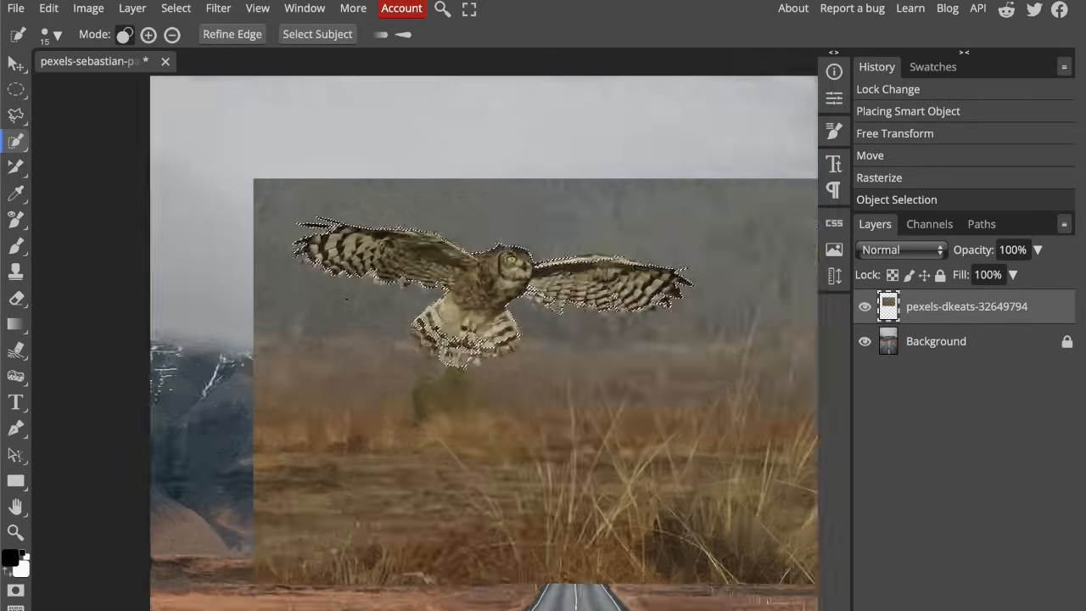
left_click(148, 35)
key("]")
key("]")
key("]")
key("]")
key("]")
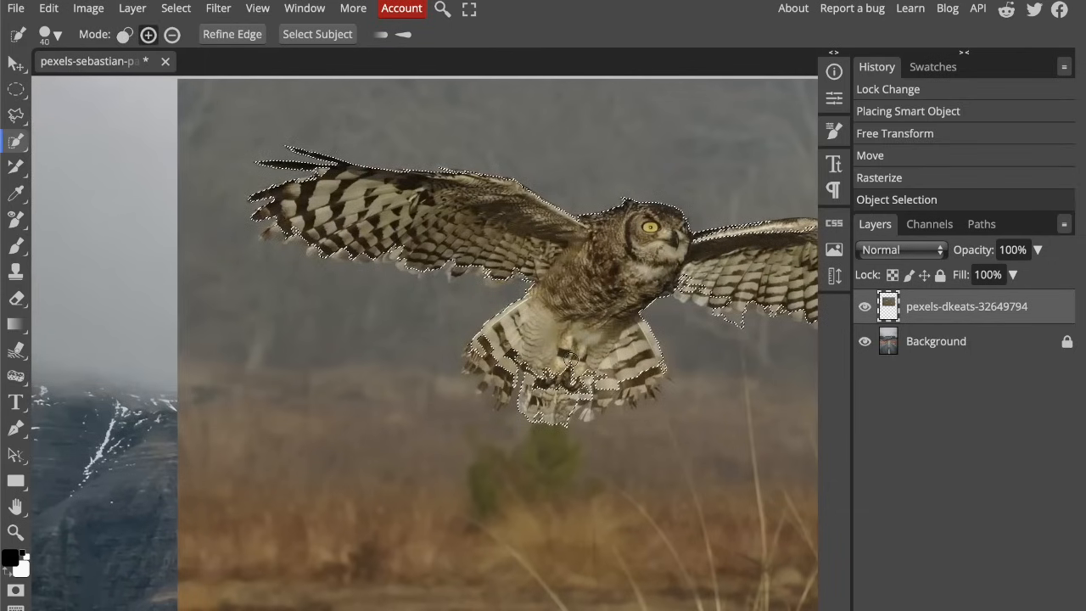
left_click_drag(603, 383, 601, 391)
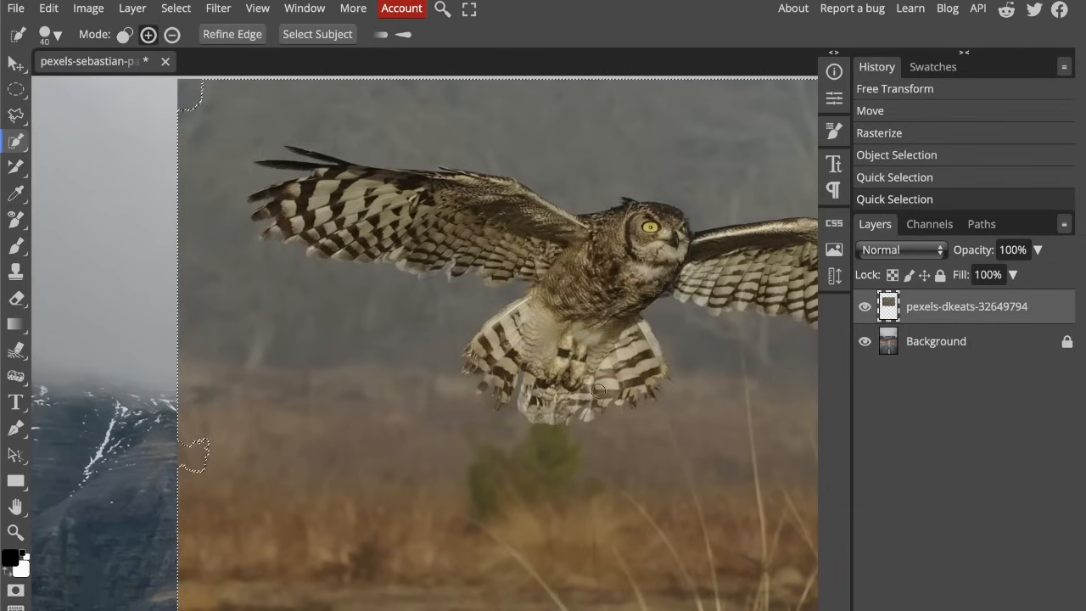
- Undo the Quick Selection strokes made around the owl's tail
key("ctrl+z")
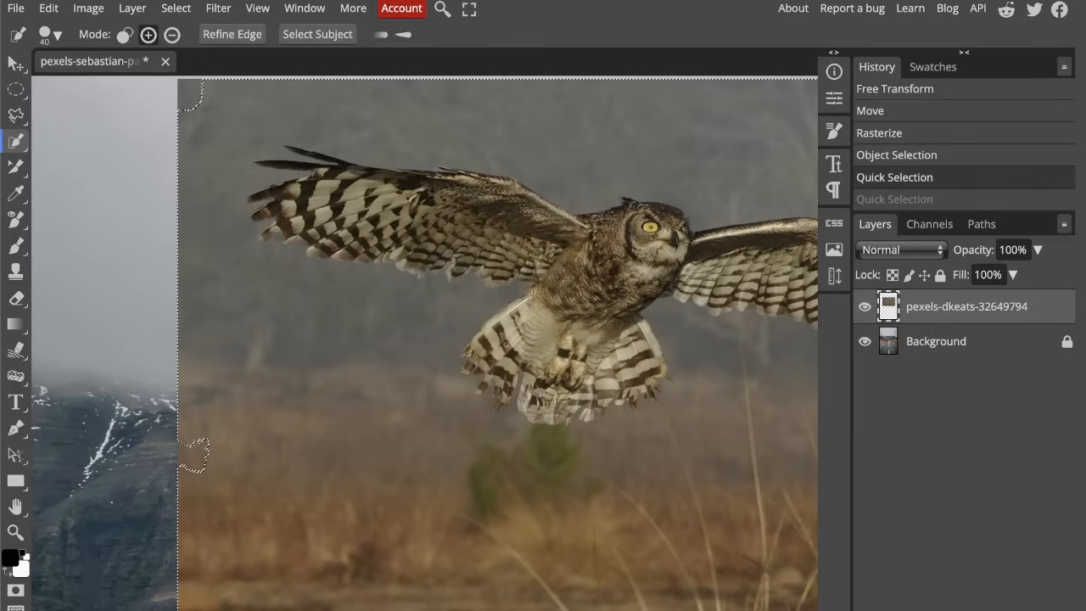
key("ctrl+z")
key("ctrl+z")
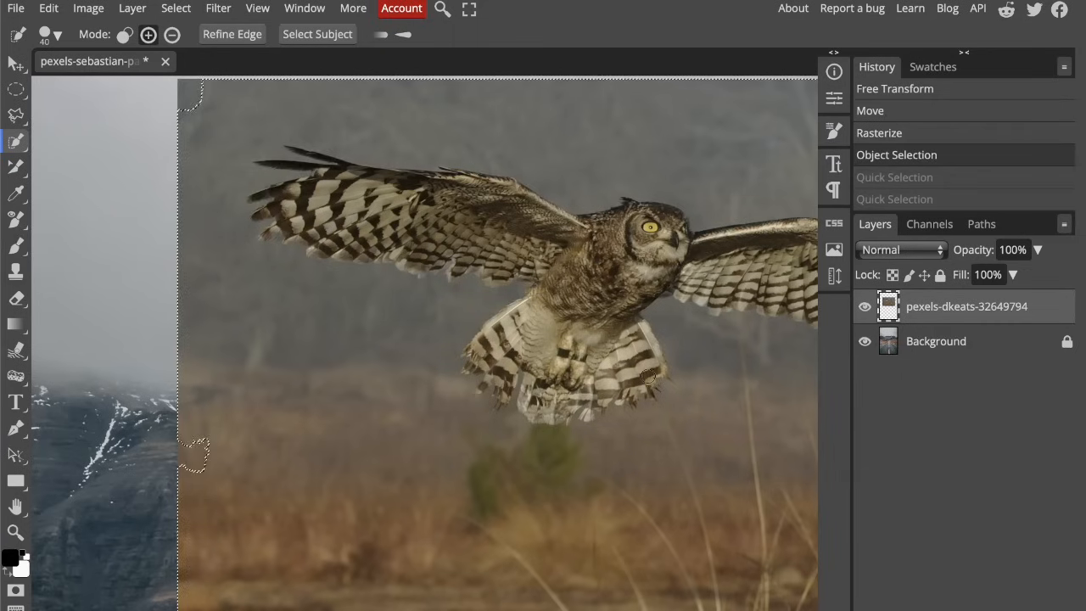
left_click_drag(648, 376, 627, 437)
key("ctrl+z")
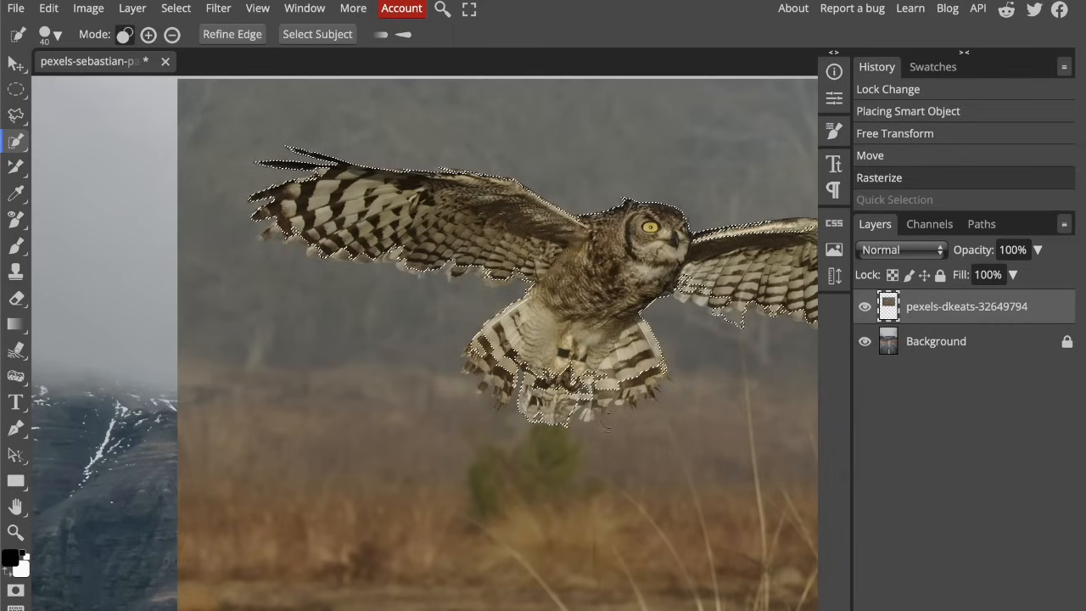
- Add patches of the owl's tail feathers to the selection with the Magic Wand in add mode, tolerance 16
right_click(4, 146)
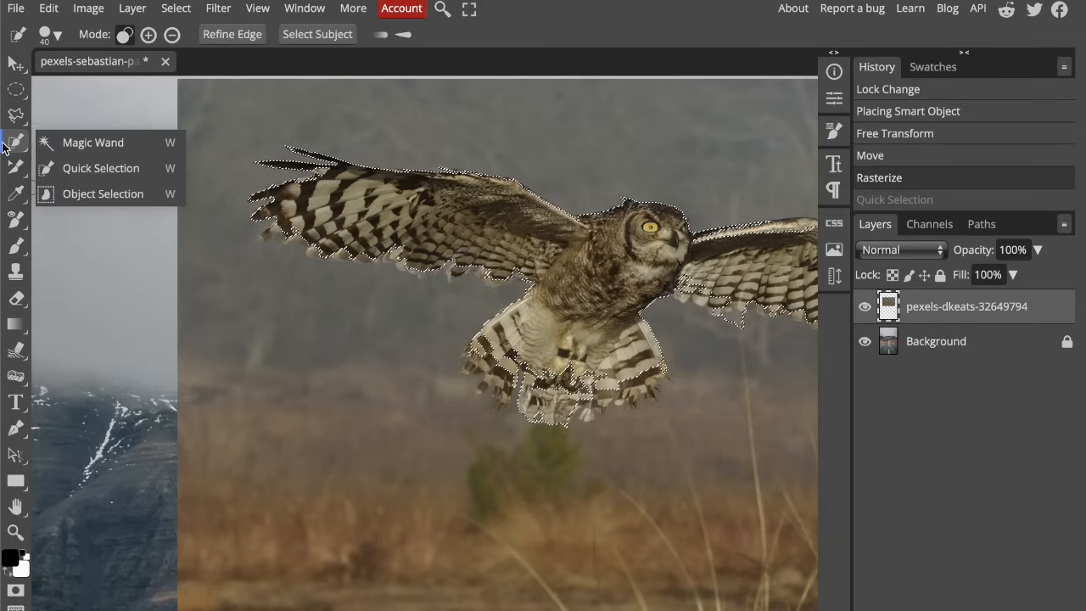
left_click(54, 142)
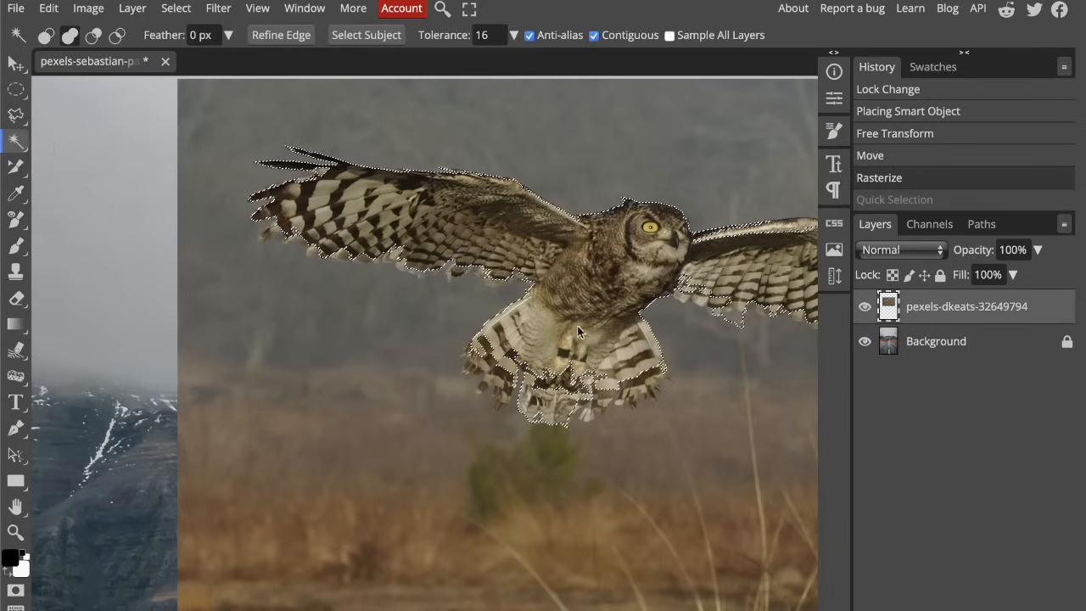
left_click(647, 397)
left_click(637, 392)
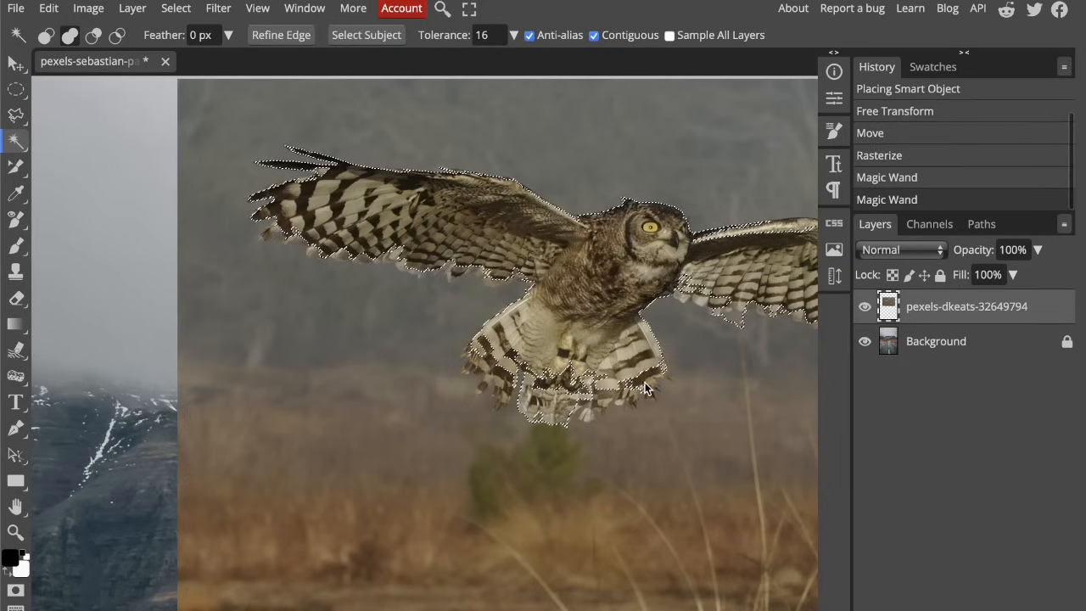
left_click(649, 387)
left_click_drag(608, 400, 601, 394)
key("ctrl+z")
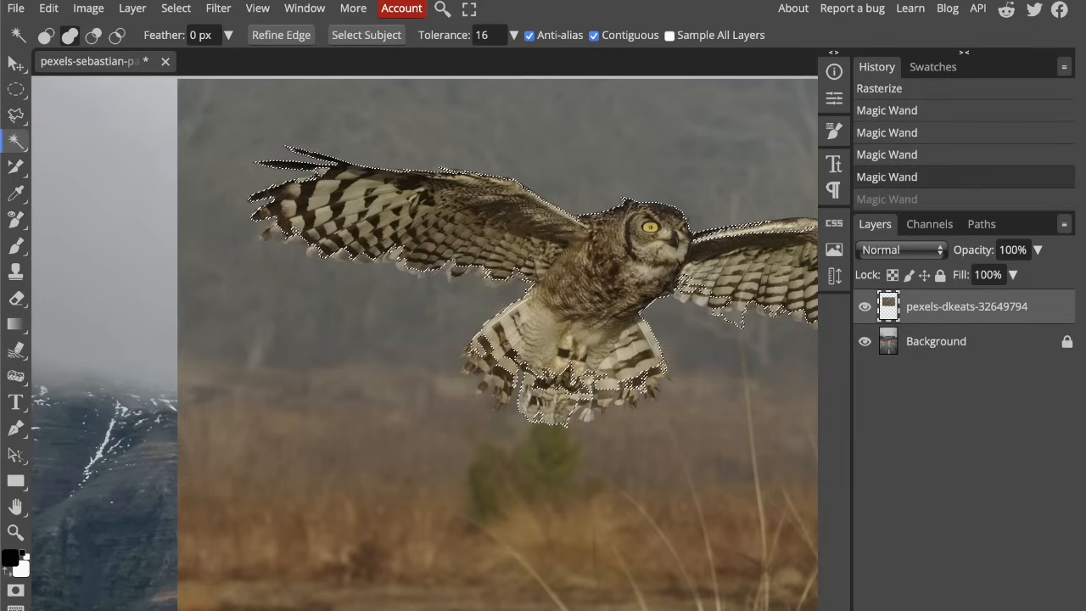
left_click(601, 395)
scroll(578, 292, "down", 5)
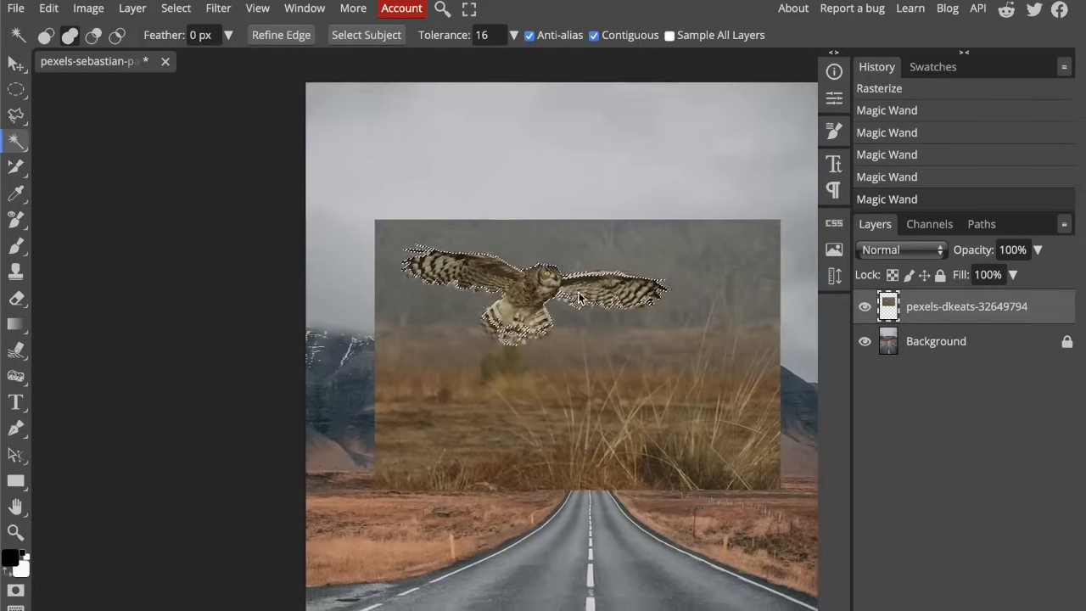
- Try to remove the photo background around the owl by clearing the inverted selection and deselecting
key("Delete")
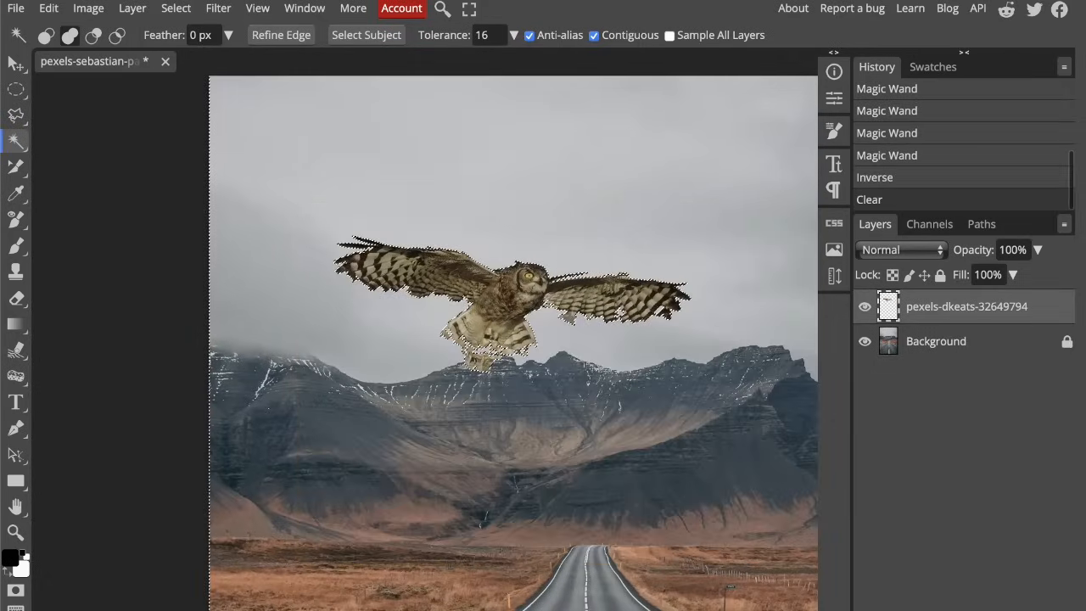
key("ctrl+d")
key("v")
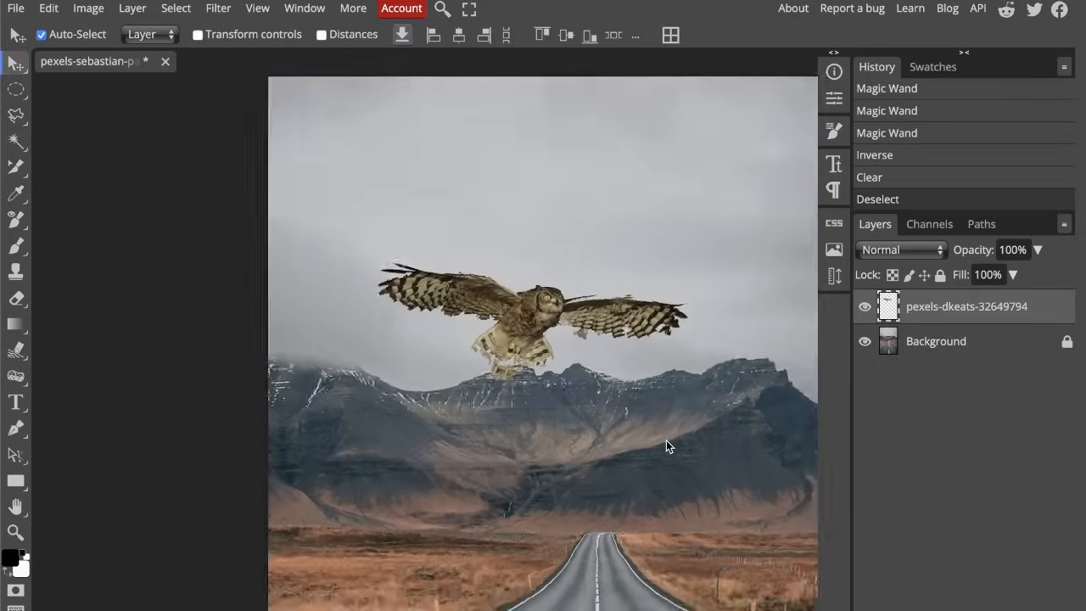
scroll(666, 439, "down", 2)
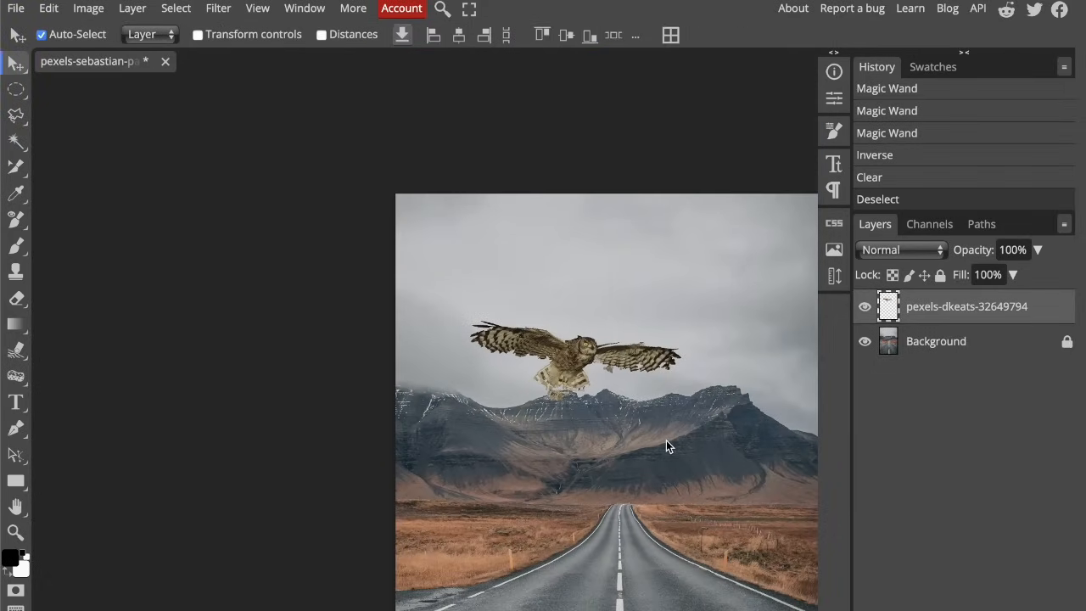
- Undo the deselection and the clearing of the background, going back to the inverted selection
key("ctrl+z")
key("ctrl+z")
scroll(668, 359, "up", 5)
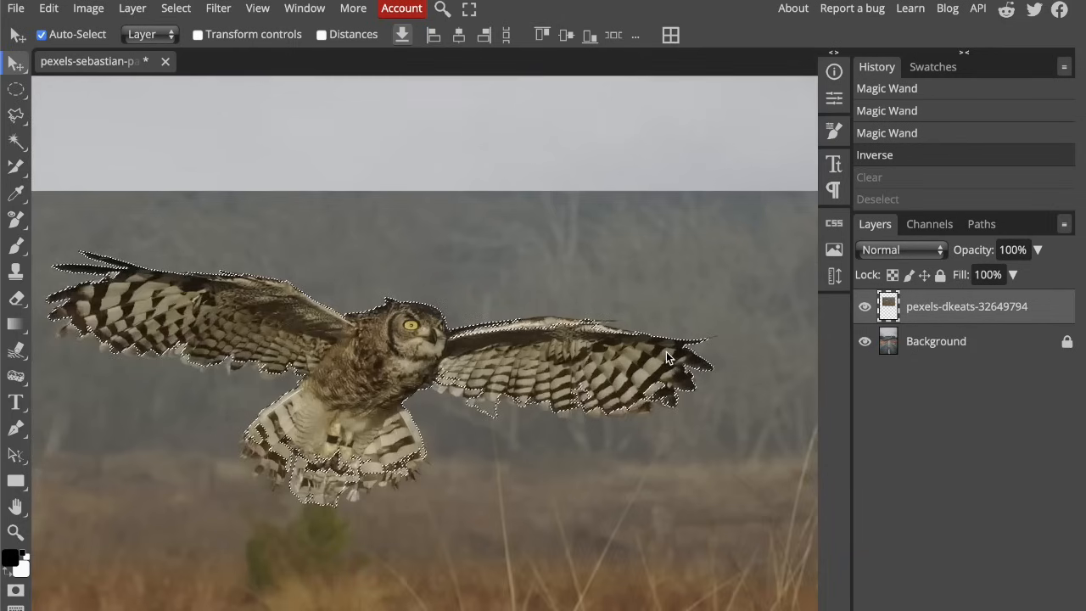
- Refine the inverted selection along the right-hand wing's upper and lower edges with Lasso Select in subtract mode, 2 px feather
right_click(16, 116)
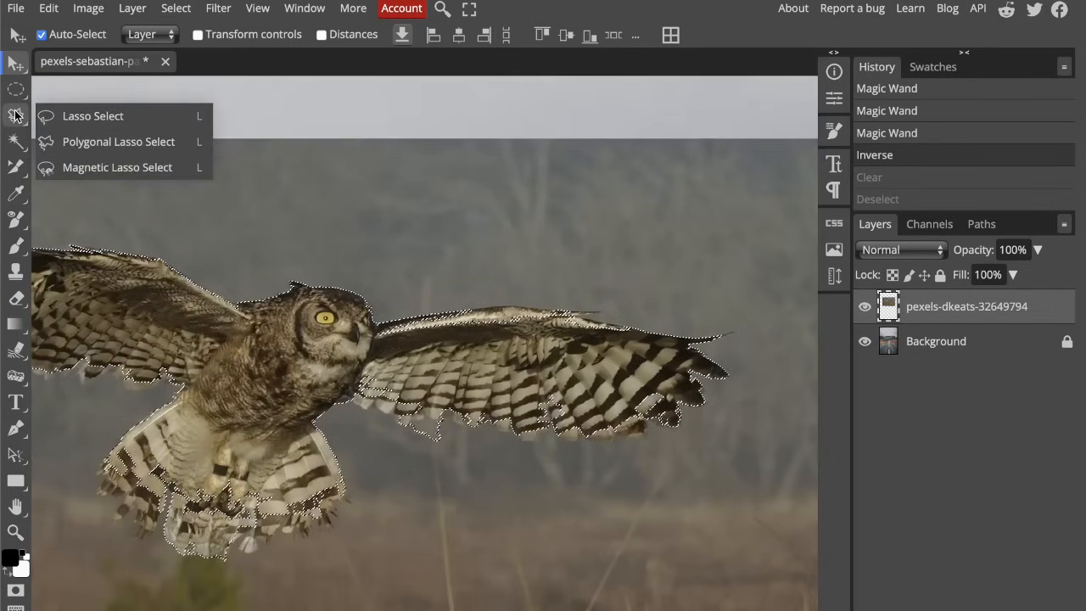
left_click(68, 116)
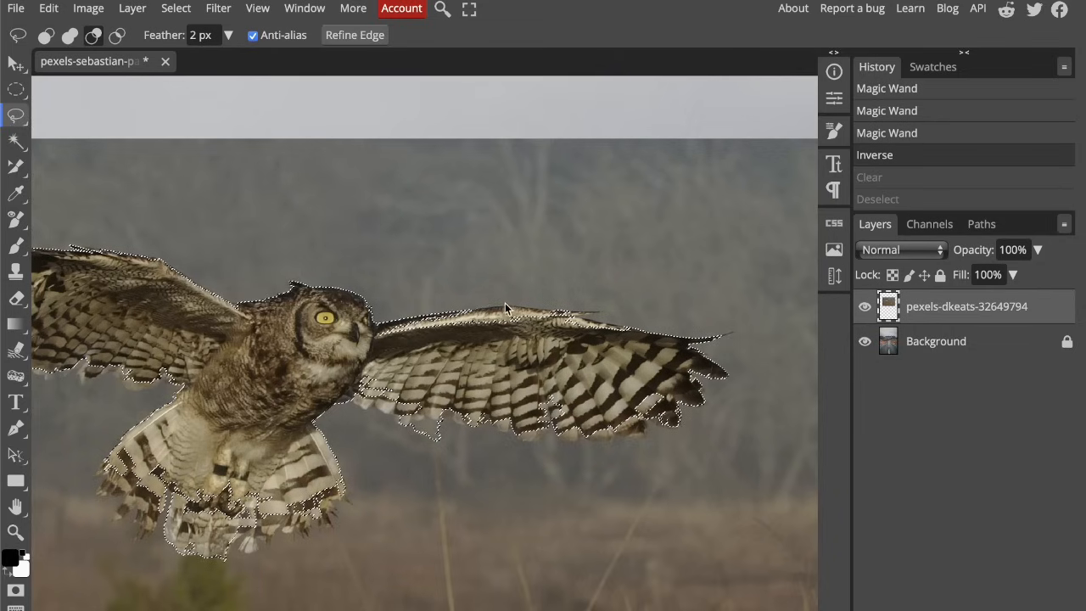
left_click_drag(505, 303, 630, 328)
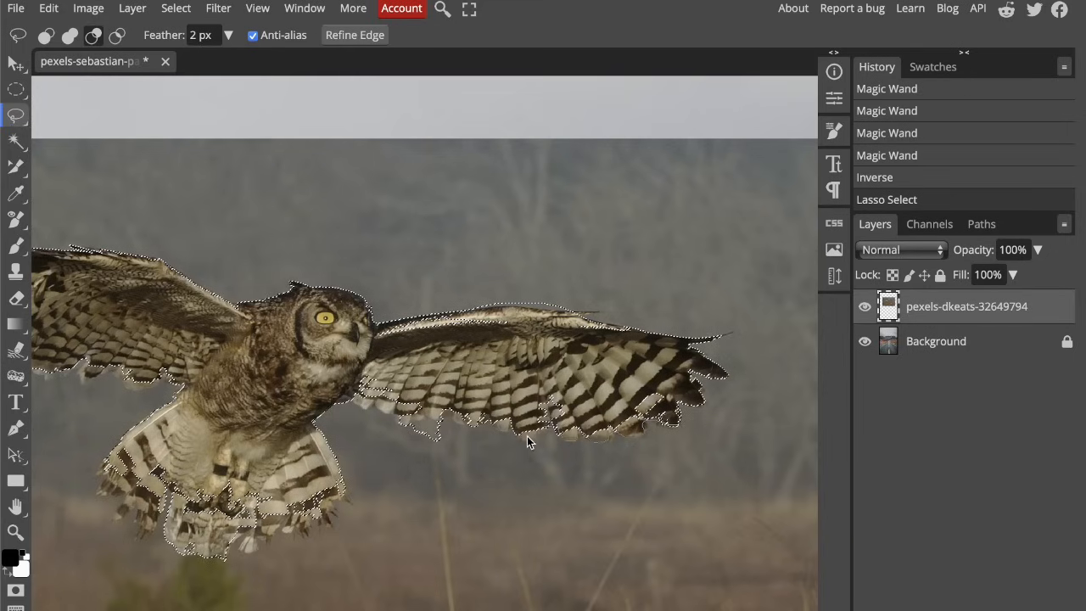
left_click_drag(498, 433, 489, 426)
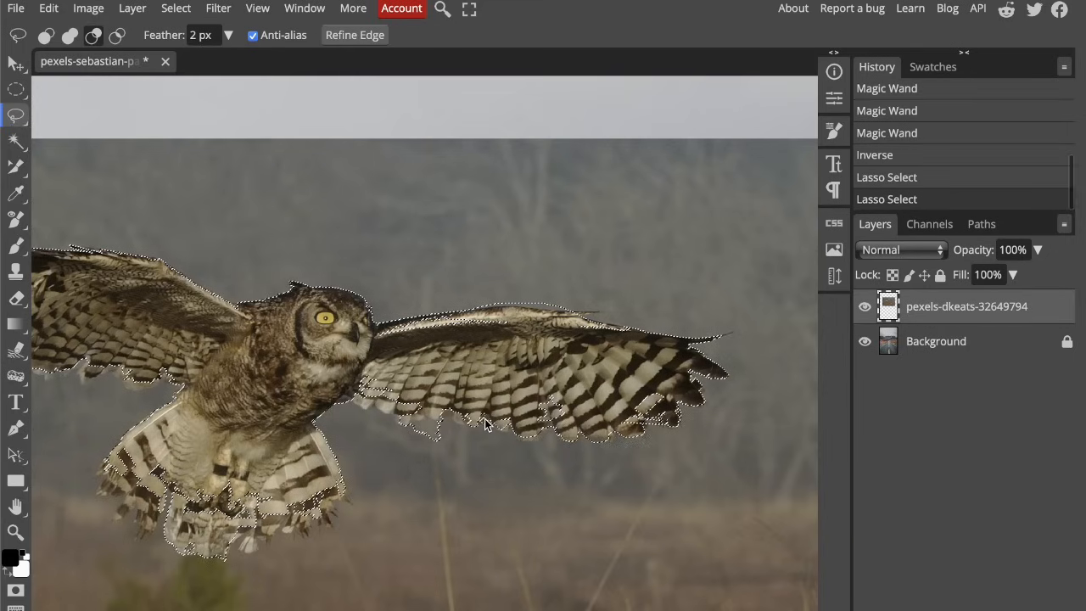
mouse_move(566, 430)
left_mouse_down()
mouse_move(533, 414)
mouse_move(577, 416)
mouse_move(560, 431)
left_mouse_up()
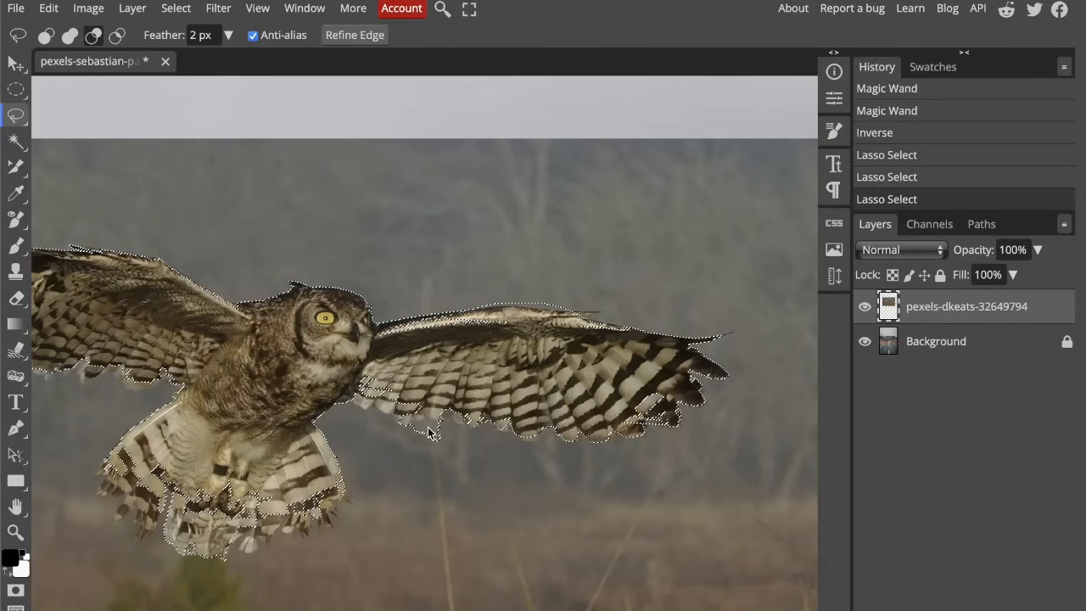
scroll(402, 422, "left", 2)
scroll(402, 423, "up", 1)
scroll(402, 427, "left", 3)
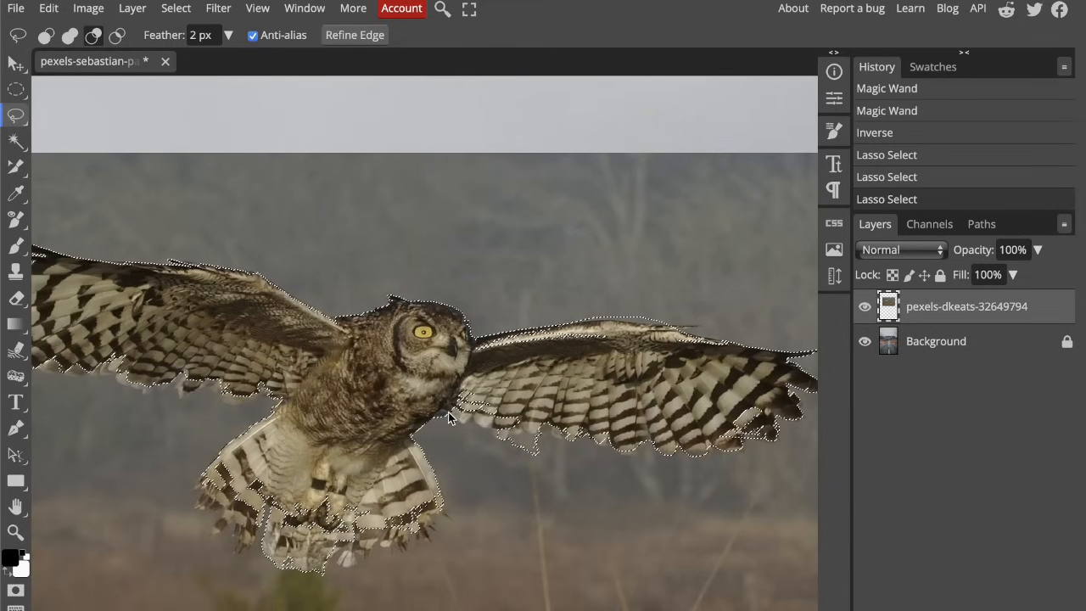
left_click_drag(489, 428, 510, 433)
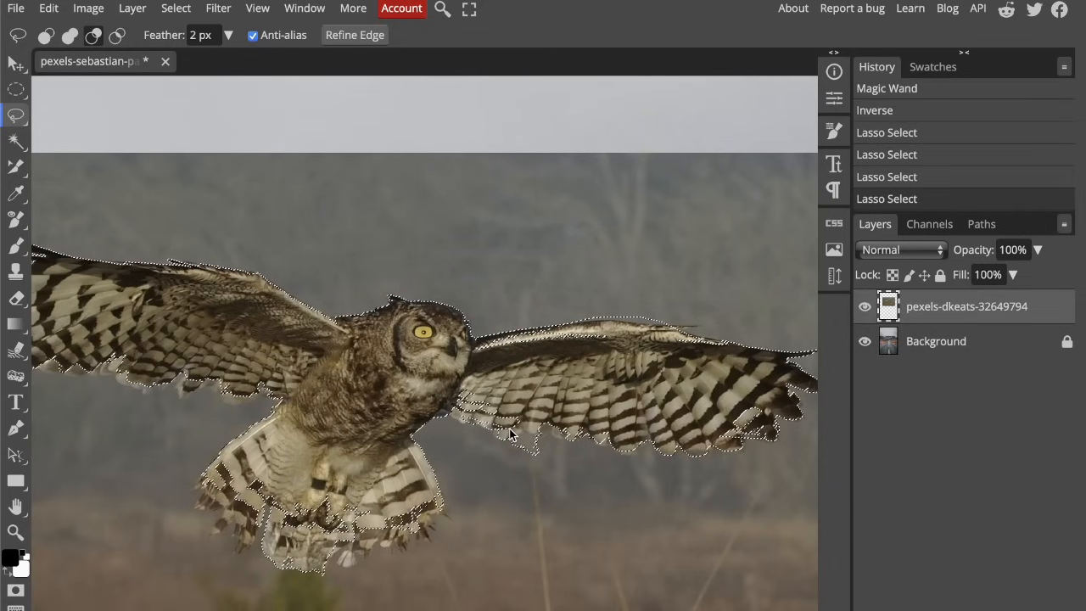
- Subtract the ragged tail feather tips and the stray area inside the tail from the inverted selection with Lasso Select
scroll(510, 434, "left", 8)
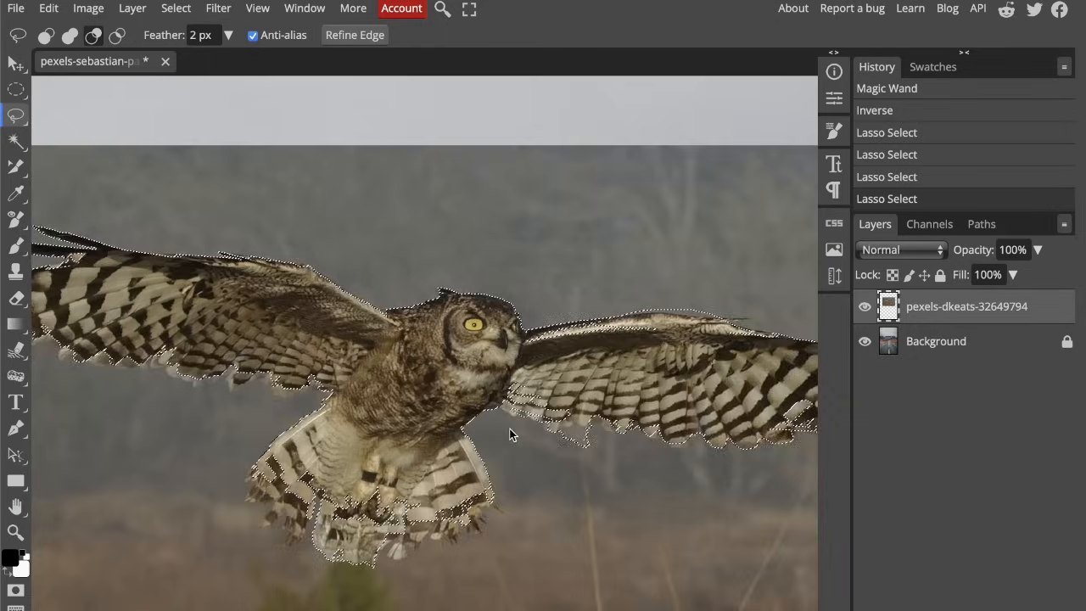
scroll(510, 434, "down", 1)
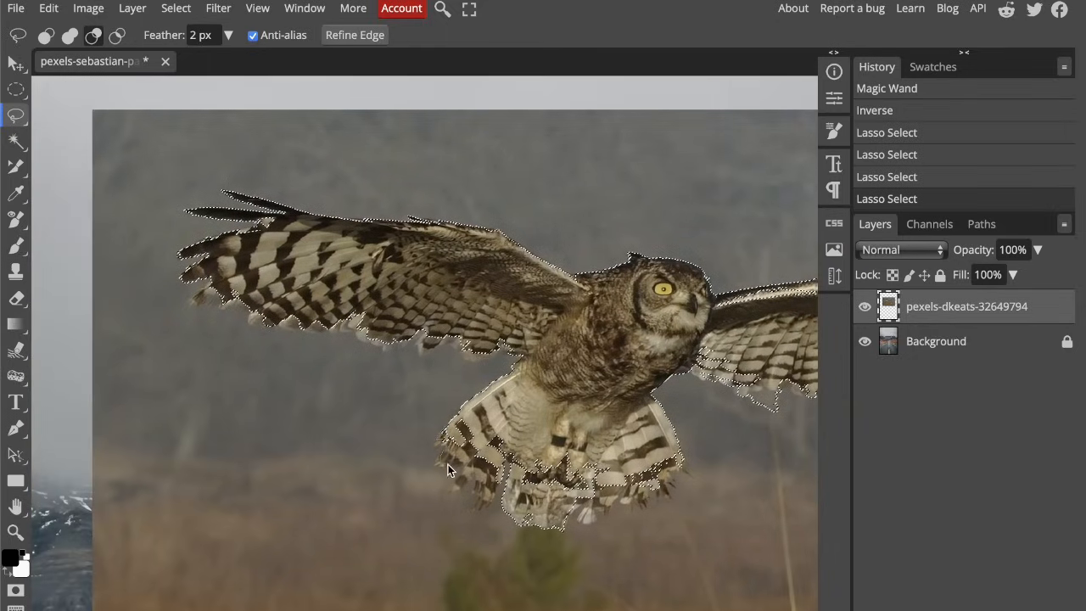
mouse_move(480, 485)
left_mouse_down()
mouse_move(487, 505)
mouse_move(504, 458)
left_mouse_up()
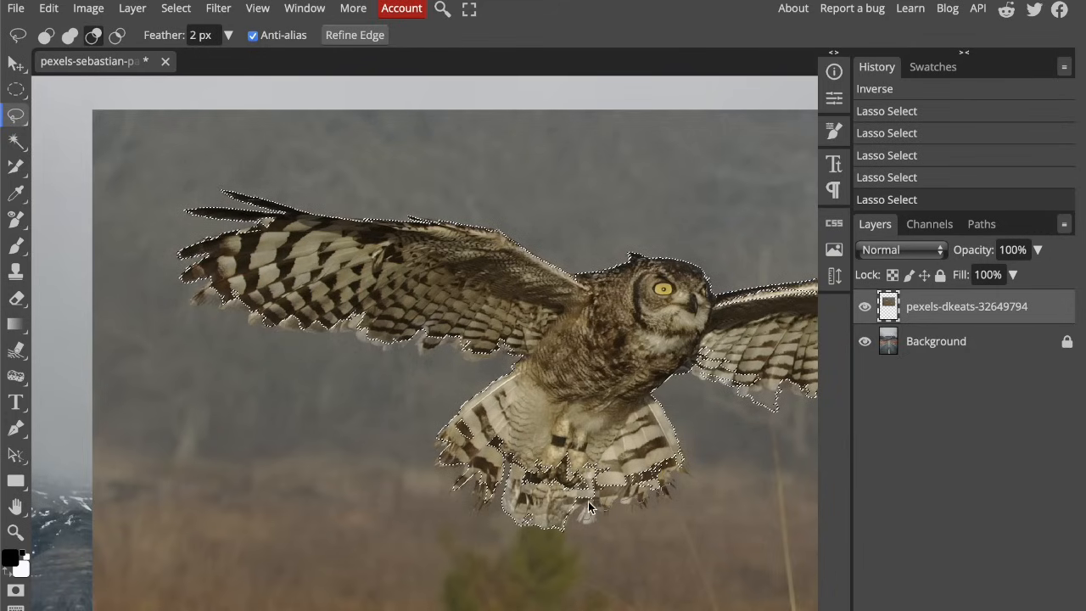
left_click_drag(589, 502, 563, 510)
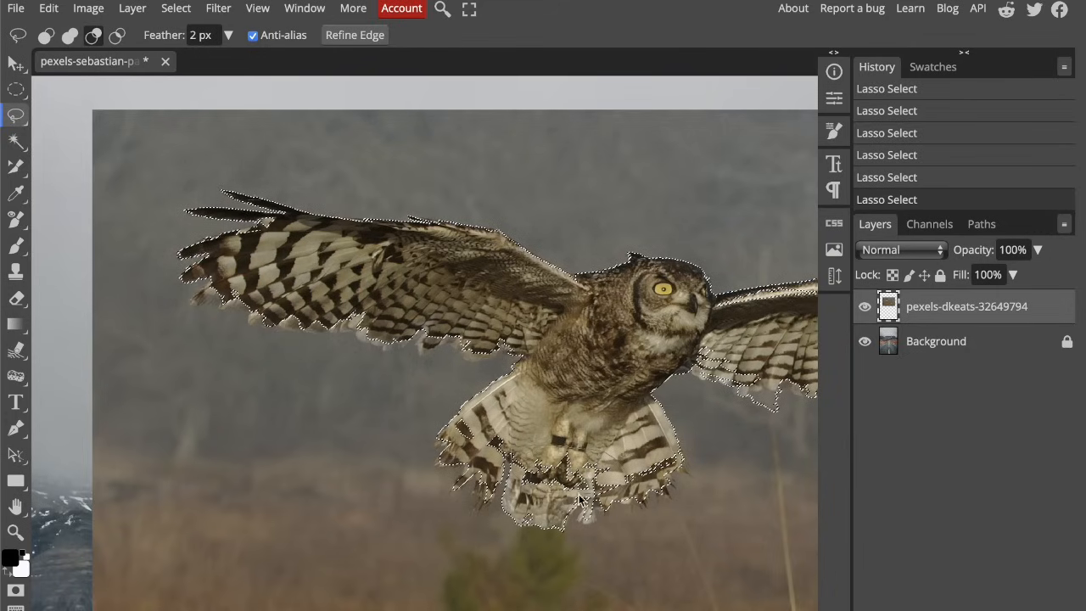
mouse_move(580, 500)
left_mouse_down()
mouse_move(647, 488)
mouse_move(678, 458)
mouse_move(641, 459)
mouse_move(621, 480)
mouse_move(515, 500)
left_mouse_up()
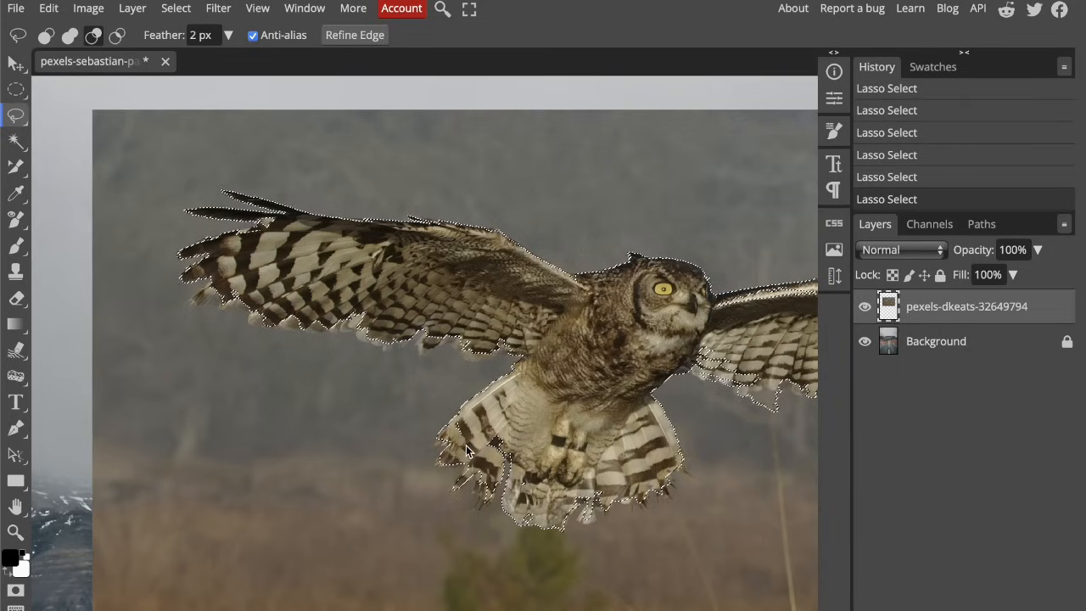
- Try clearing the owl photo layer after inverting the refined selection
scroll(373, 342, "down", 2)
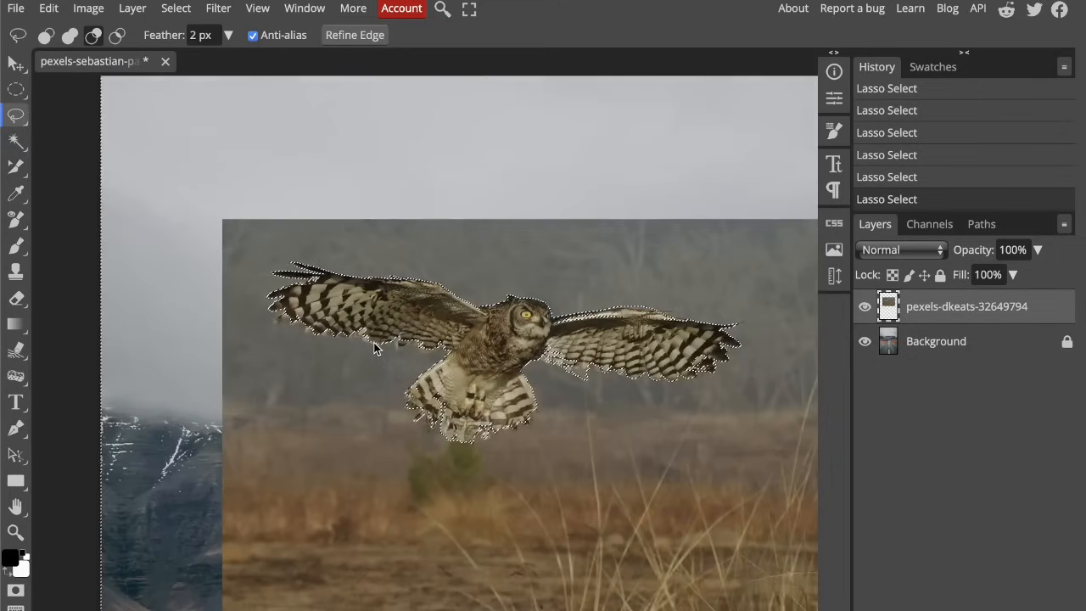
key("ctrl+shift+i")
key("Delete")
key("ctrl+z")
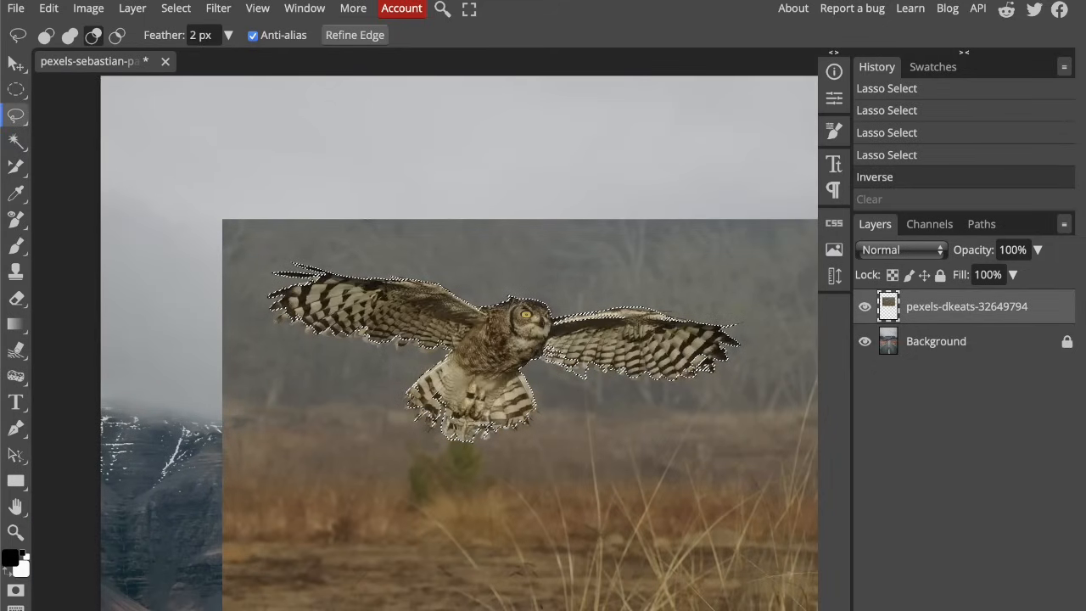
- Invert the selection again, clear the photo background around the owl, and deselect
key("ctrl+shift+i")
key("Delete")
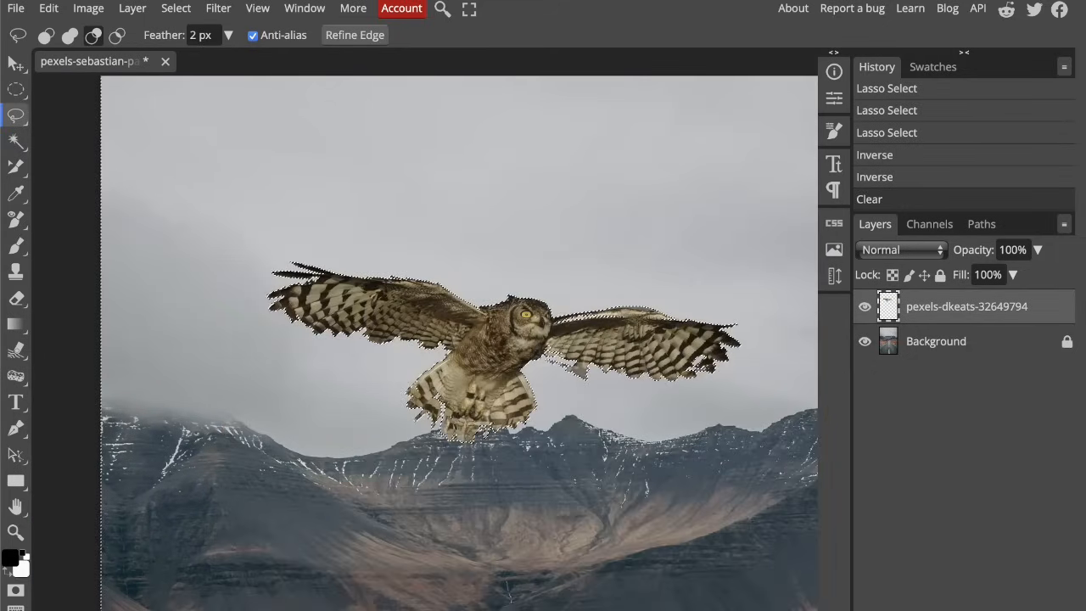
key("ctrl+d")
- Move the cut-out owl slightly left and up so it flies in the sky just above the mountain ridge
key("v")
scroll(451, 348, "down", 3)
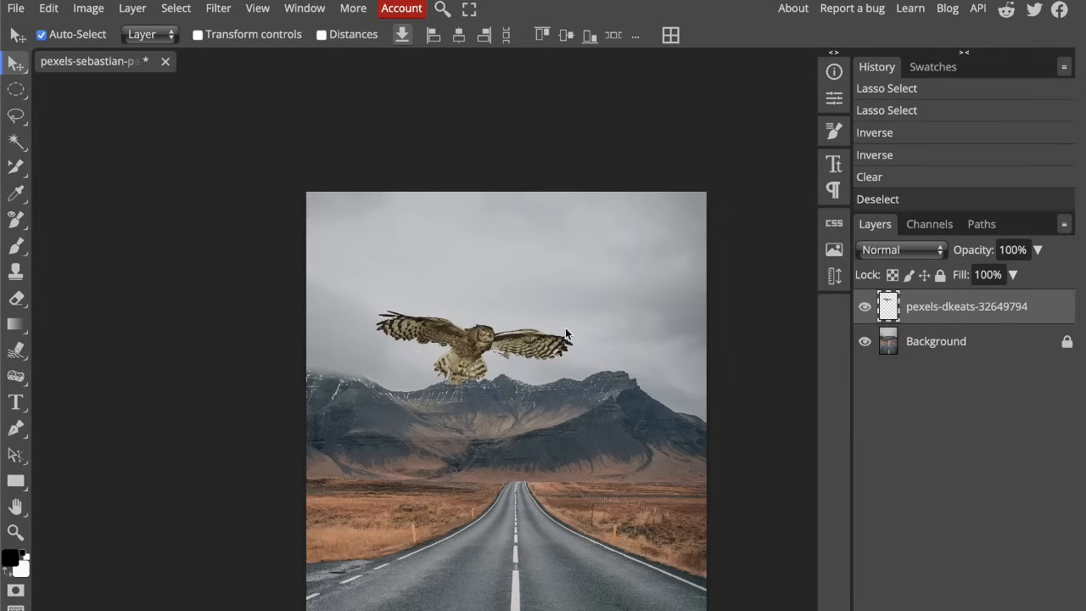
left_click_drag(503, 342, 471, 329)
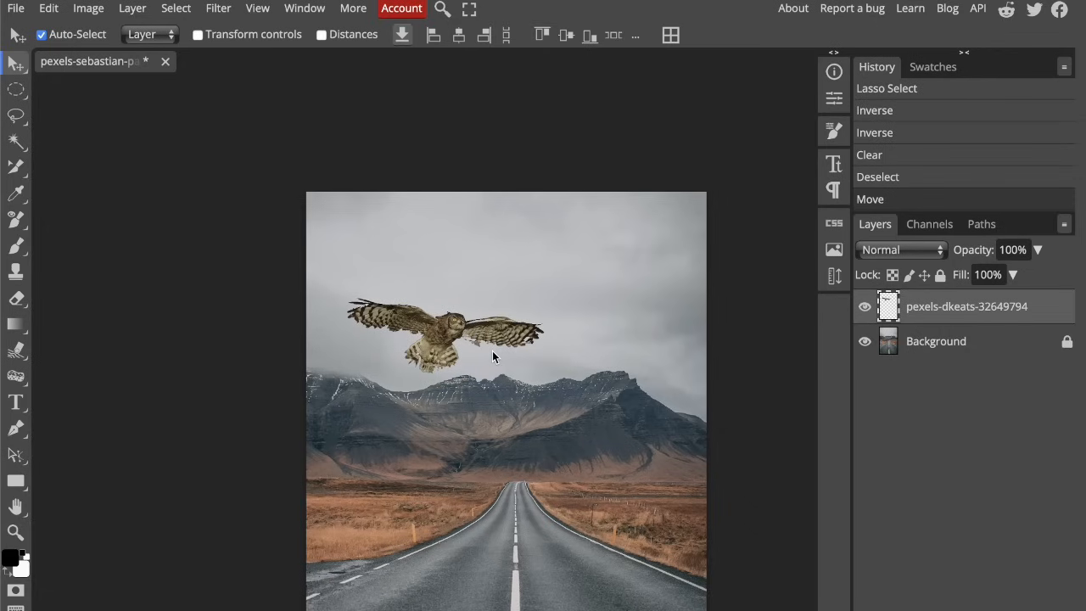
left_click_drag(449, 334, 448, 348)
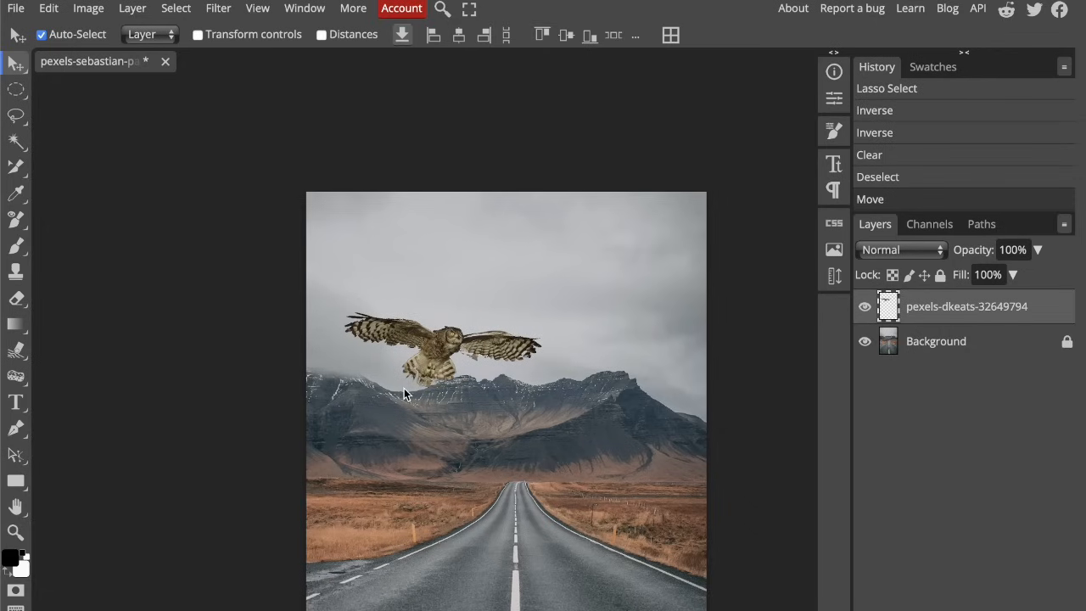
scroll(404, 390, "up", 3)
scroll(404, 391, "down", 1)
scroll(404, 388, "down", 1)
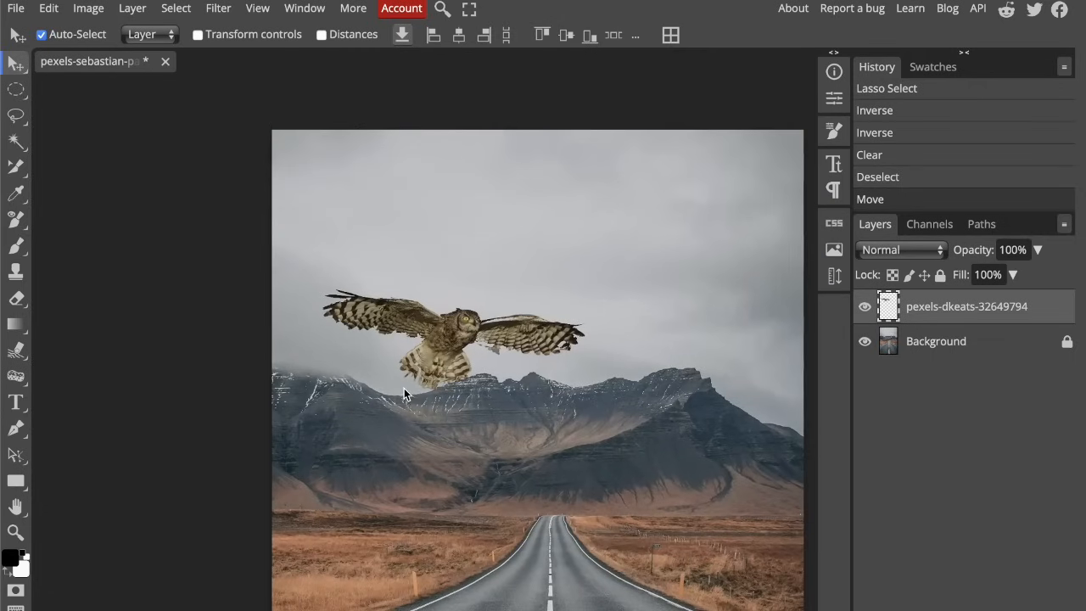
left_click_drag(469, 330, 450, 316)
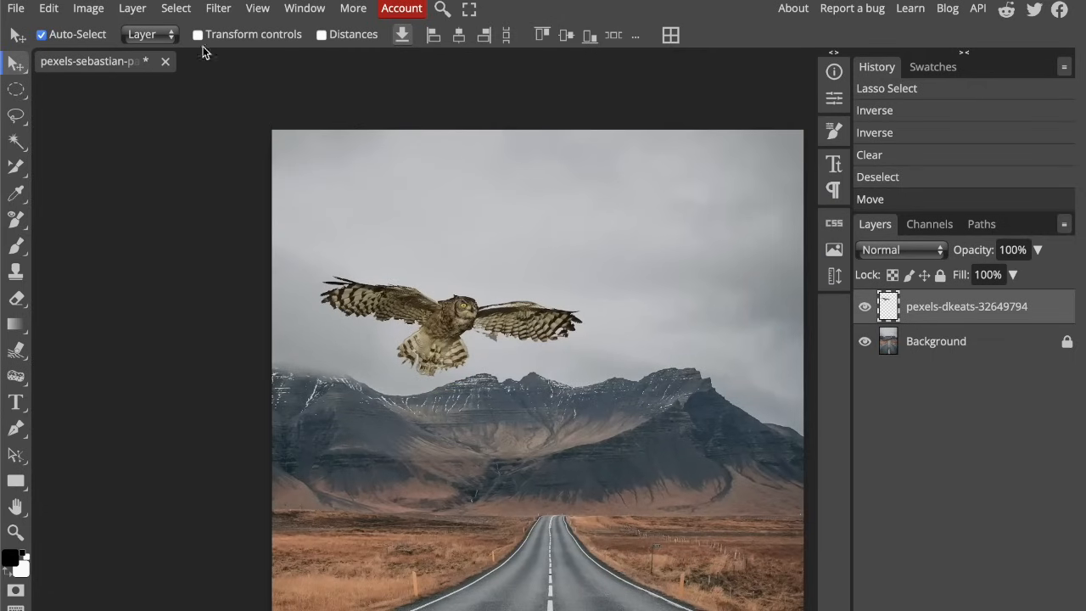
- Flip the owl layer horizontally and move the owl to the right side of the sky, above the mountain peak
left_click(47, 9)
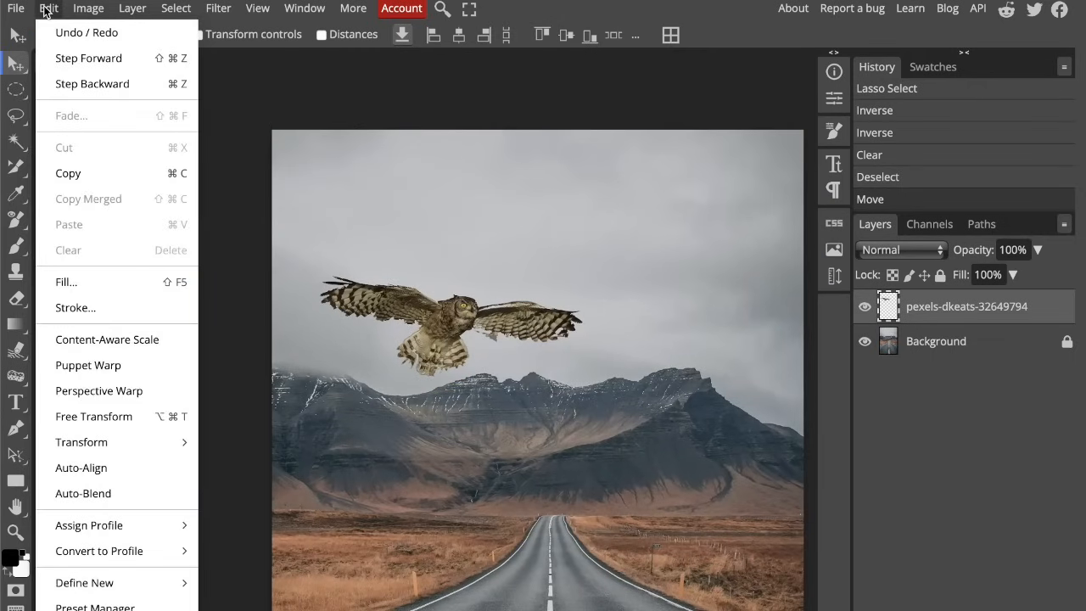
mouse_move(101, 437)
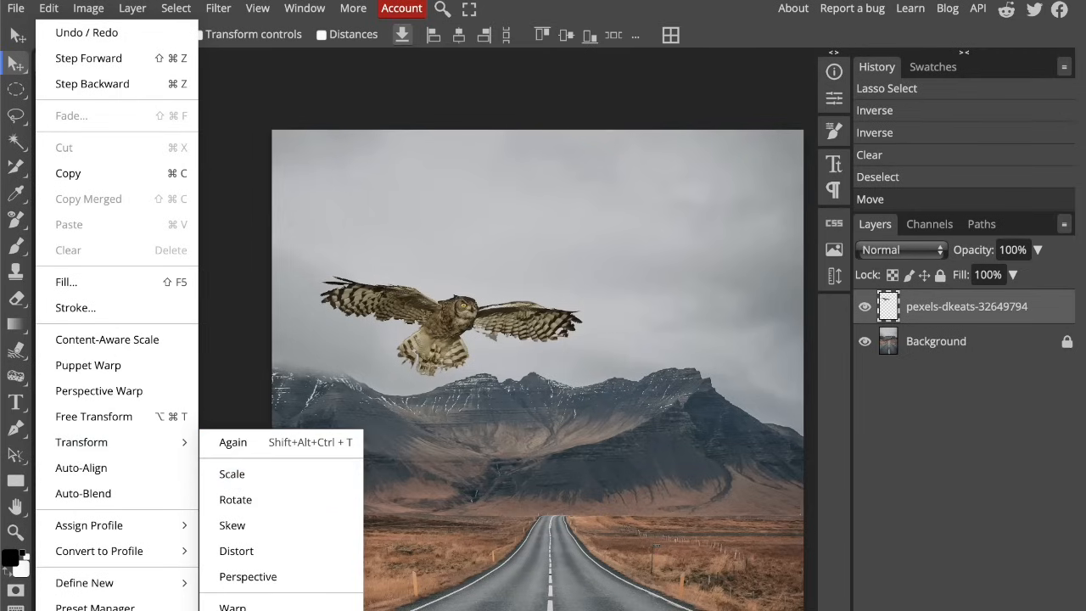
scroll(479, 471, "down", 3)
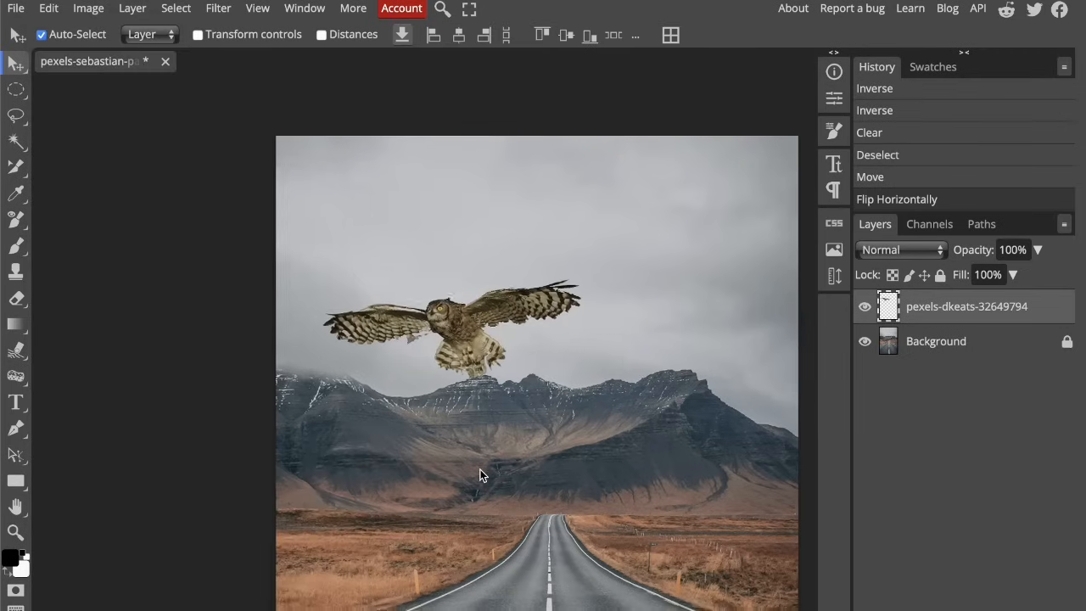
left_click_drag(432, 337, 601, 332)
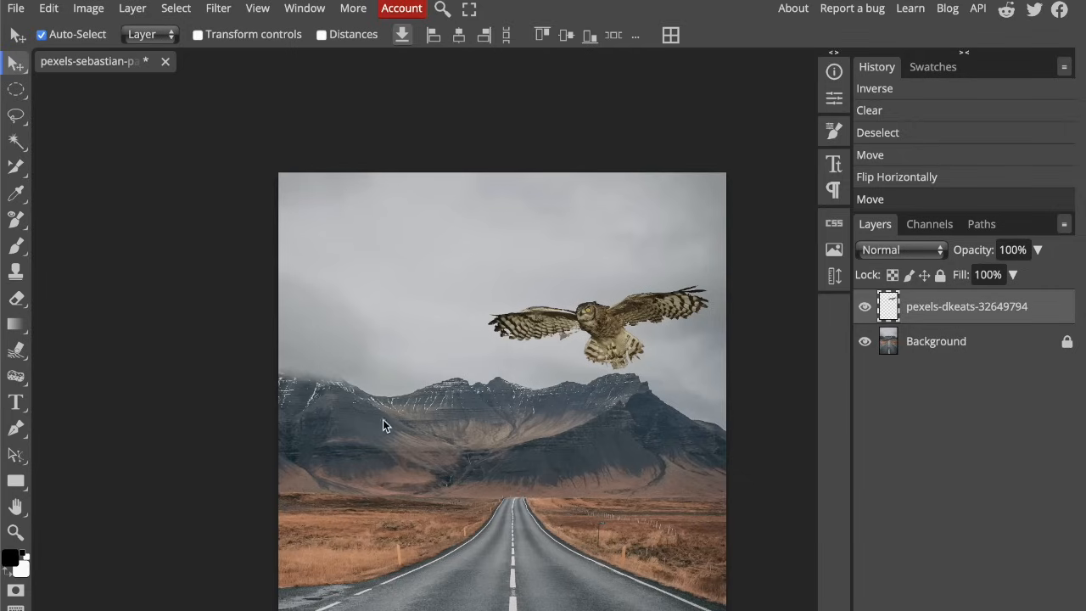
- Add a Brightness/Contrast adjustment layer above the owl layer and lower its brightness to -33
left_click(128, 16)
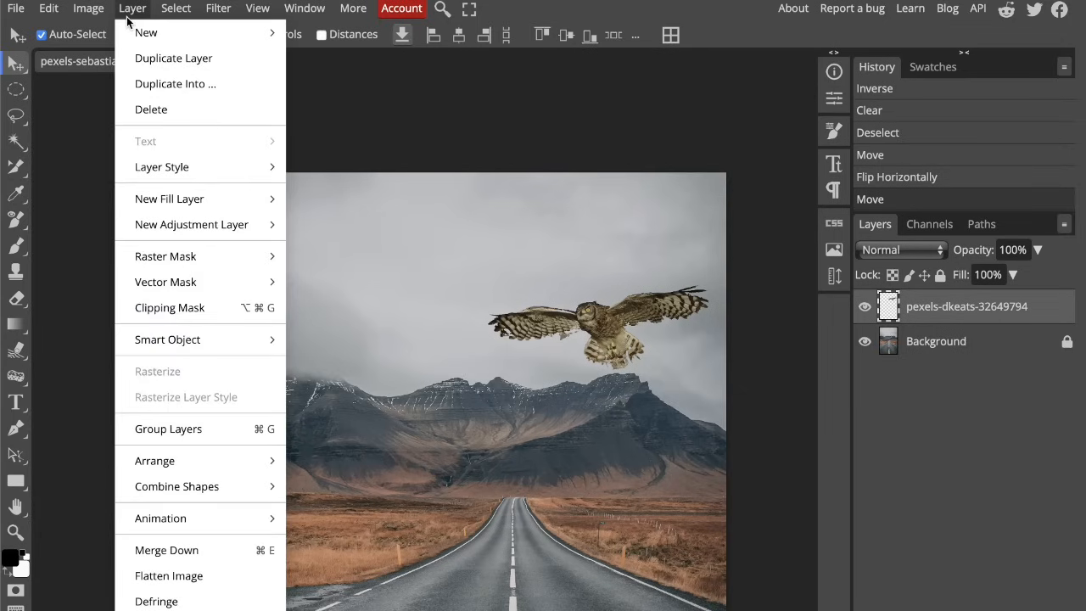
mouse_move(212, 225)
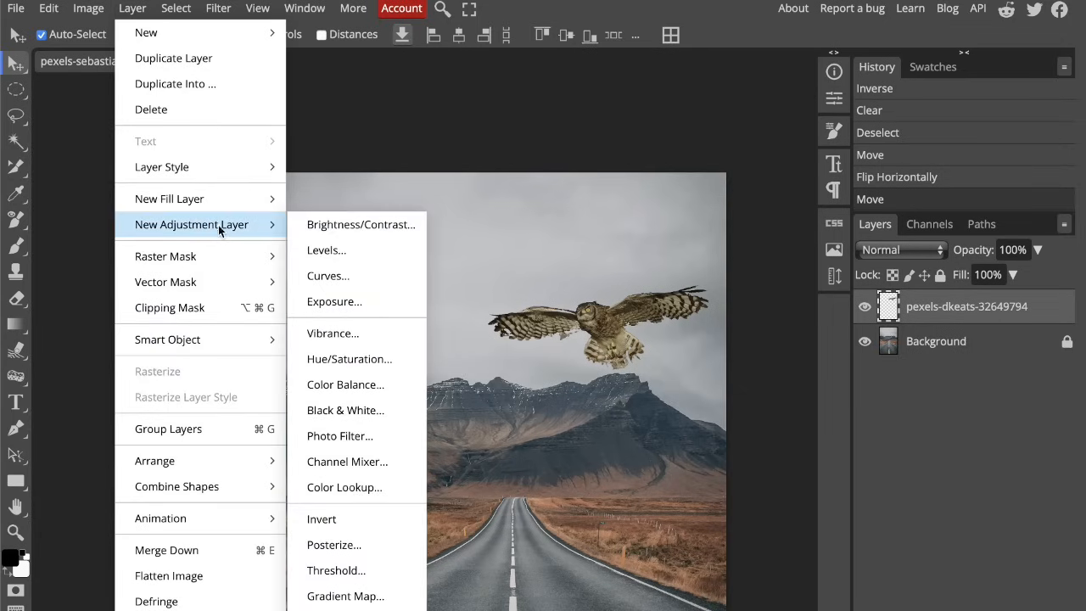
left_click(332, 227)
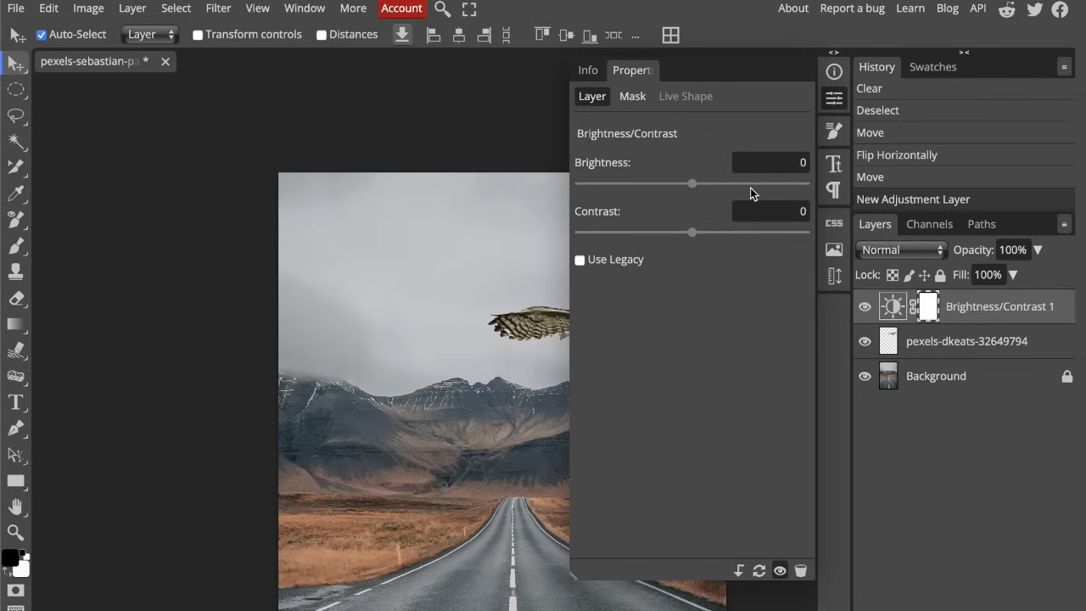
scroll(416, 401, "right", 2)
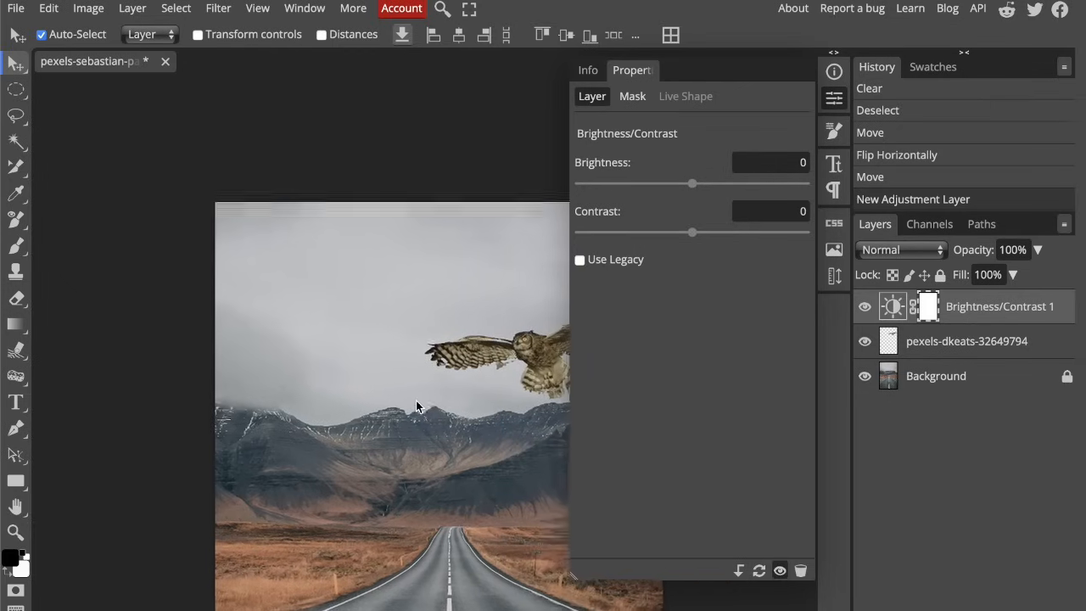
scroll(474, 495, "right", 2)
scroll(474, 495, "down", 1)
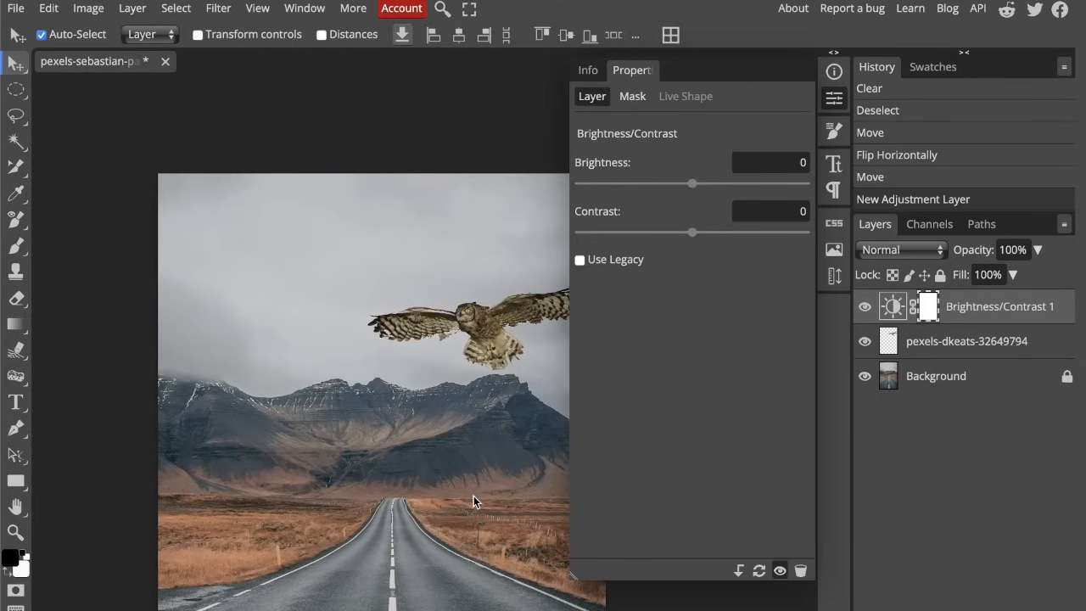
left_click_drag(656, 183, 669, 186)
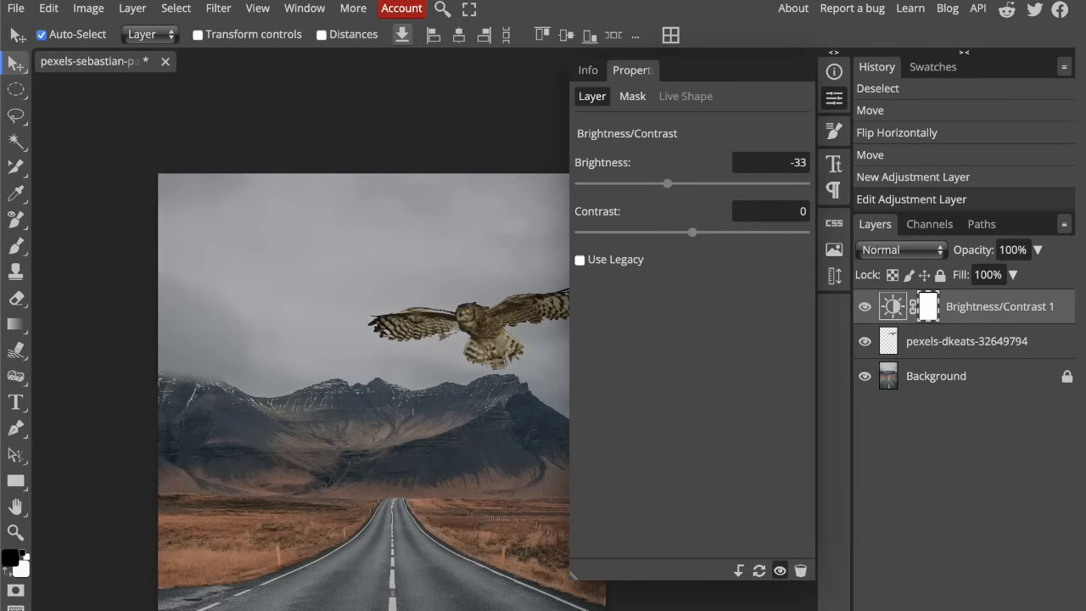
- Clip the Brightness/Contrast adjustment to the owl layer and set its contrast to 17 and brightness to -44
right_click(1063, 320)
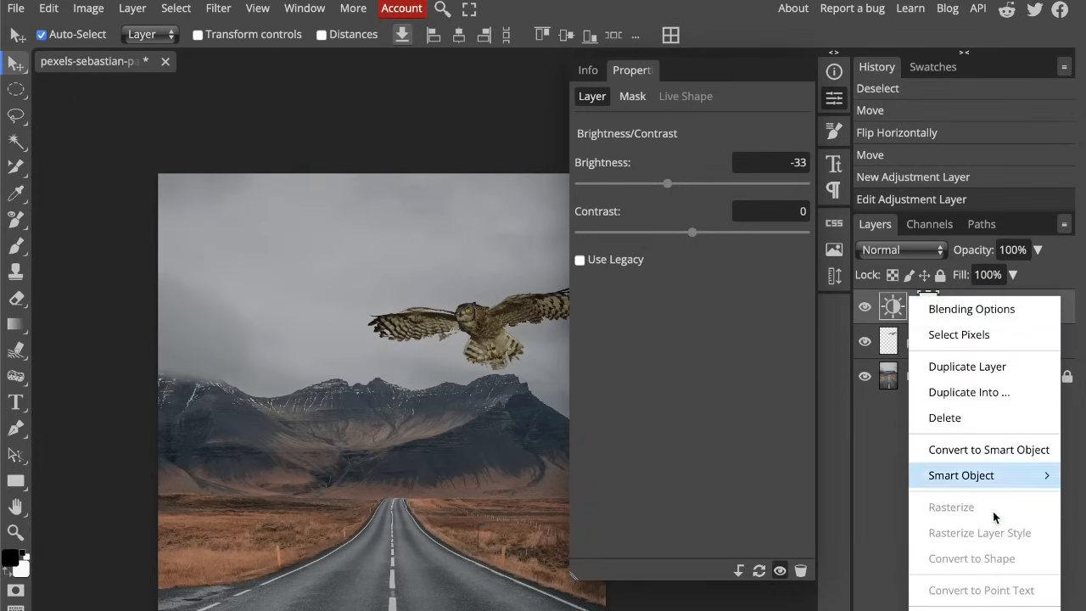
left_click(962, 608)
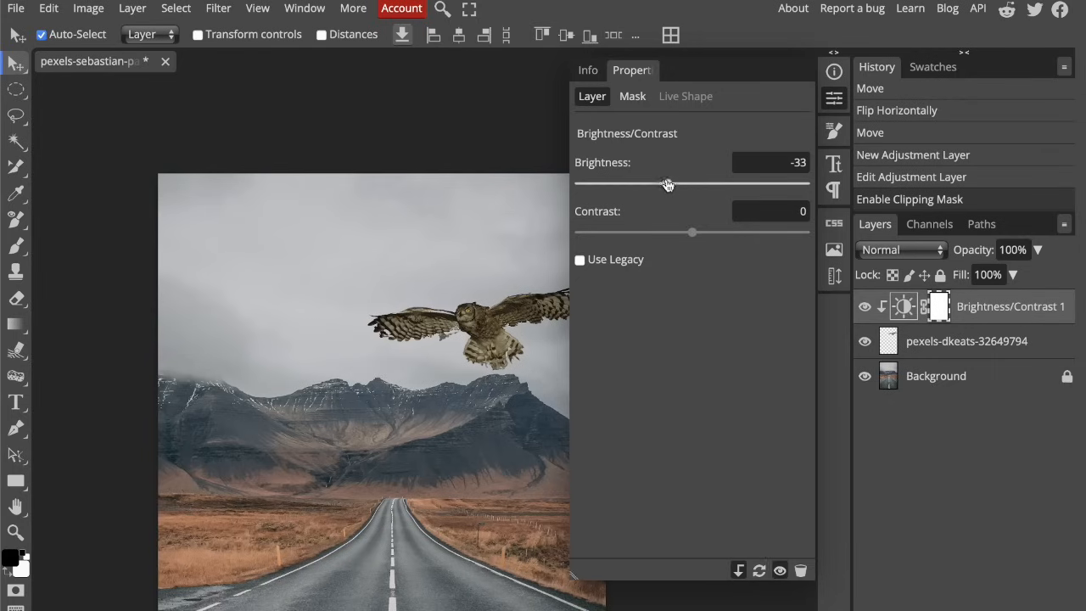
left_click_drag(689, 230, 711, 234)
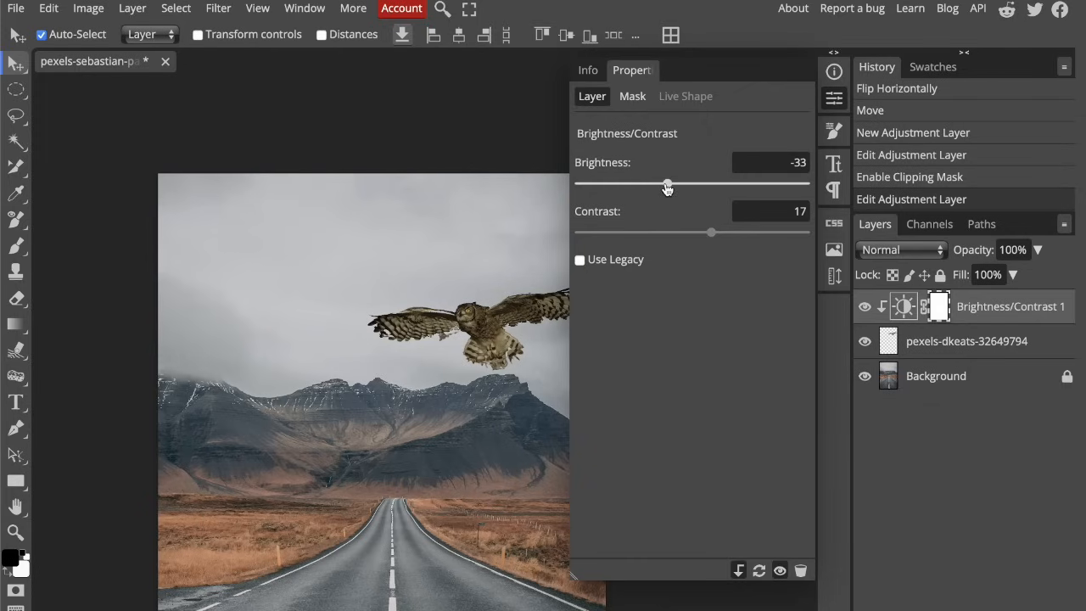
left_click_drag(667, 184, 660, 189)
left_click_drag(660, 189, 660, 189)
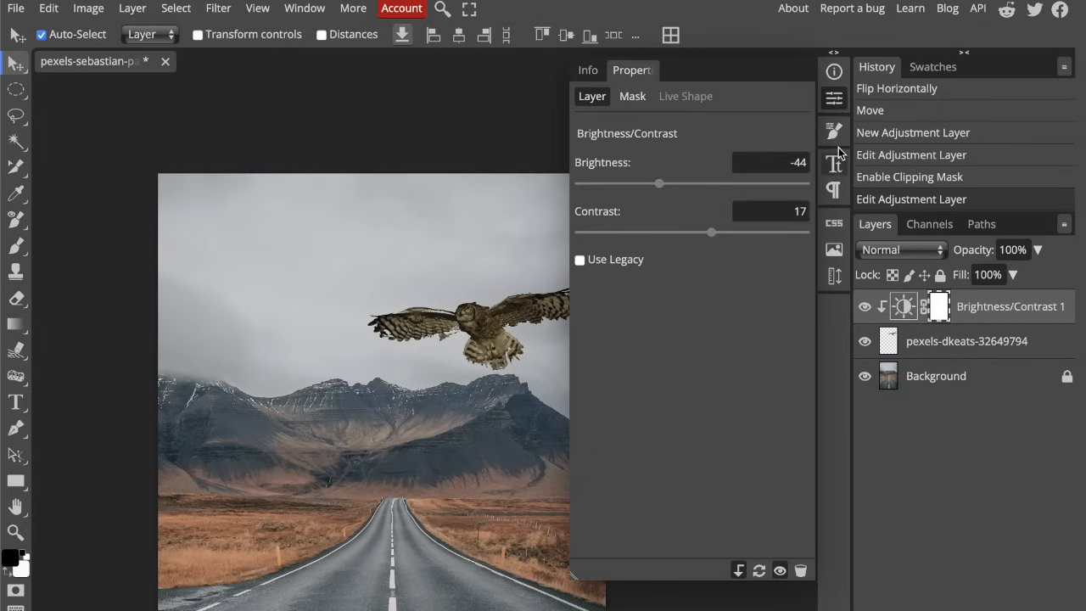
left_click(835, 98)
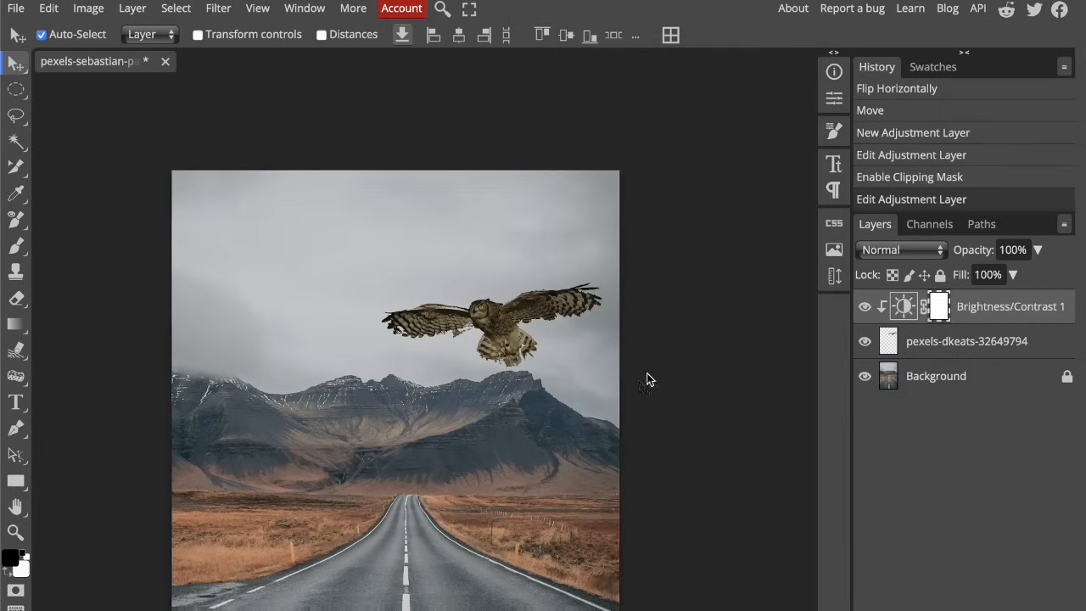
- Nudge the owl slightly left and add a clipped Color Balance layer with shadows at Cyan-Red -11, Magenta-Green -20, and Yellow-Blue shifted toward blue
left_click_drag(532, 305, 514, 302)
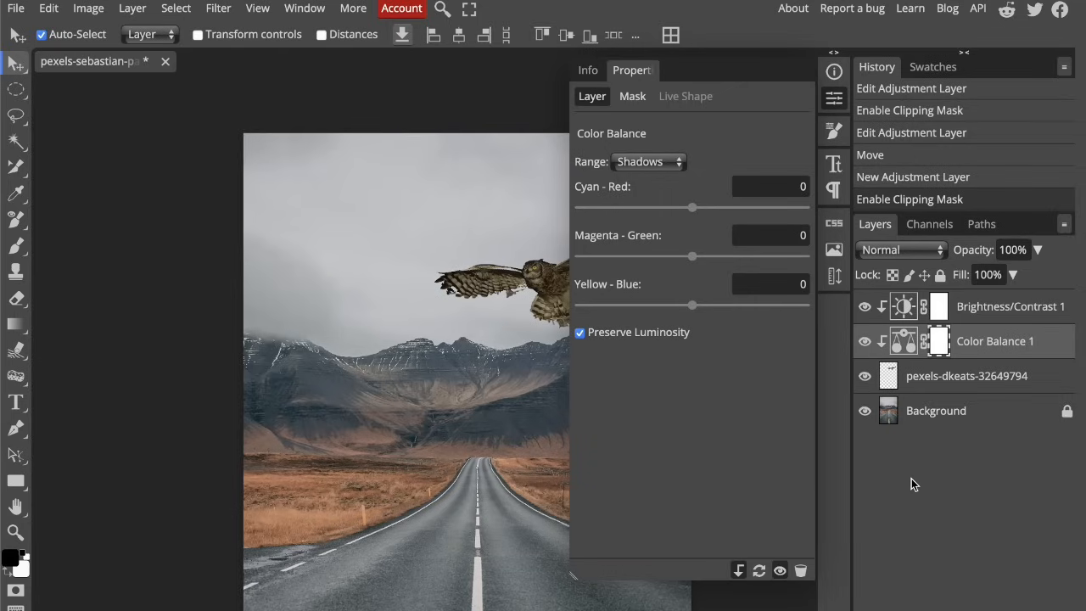
mouse_move(693, 211)
left_mouse_down()
mouse_move(654, 215)
mouse_move(680, 215)
left_mouse_up()
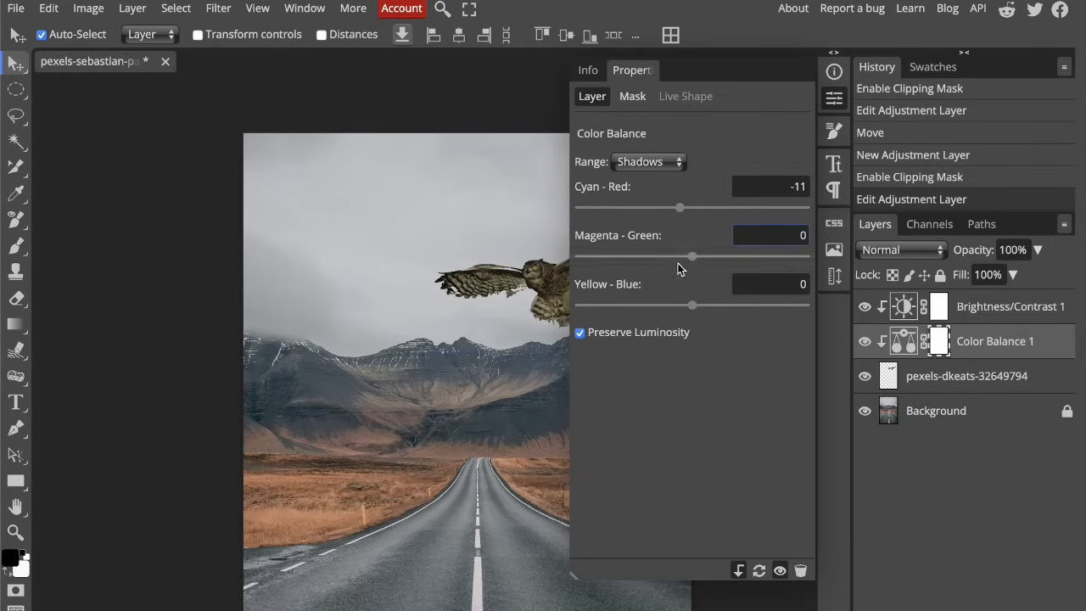
left_click_drag(693, 256, 671, 259)
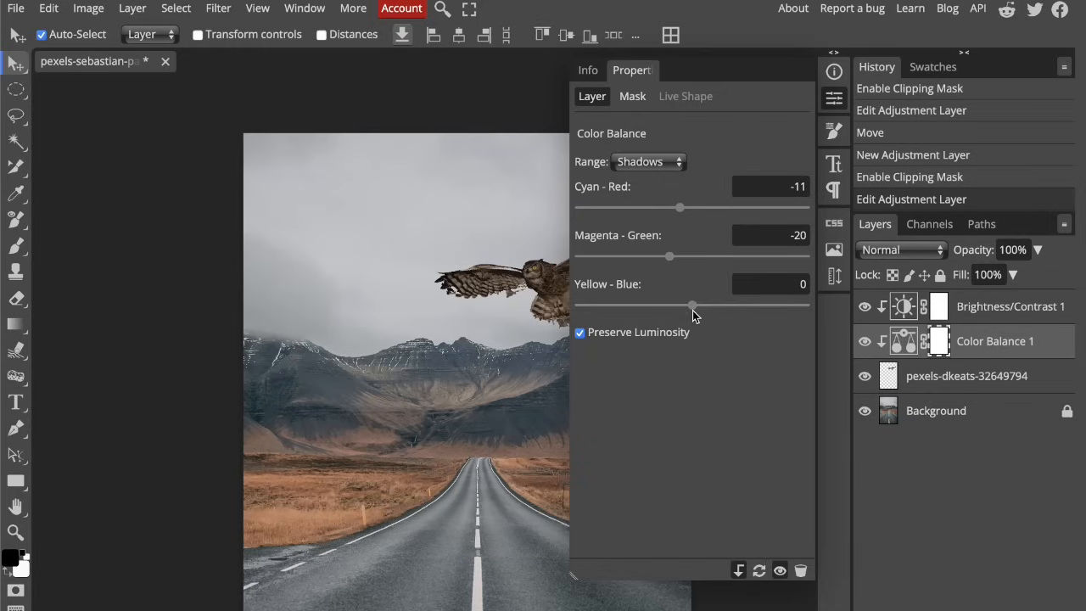
left_click_drag(693, 306, 711, 314)
left_click(835, 98)
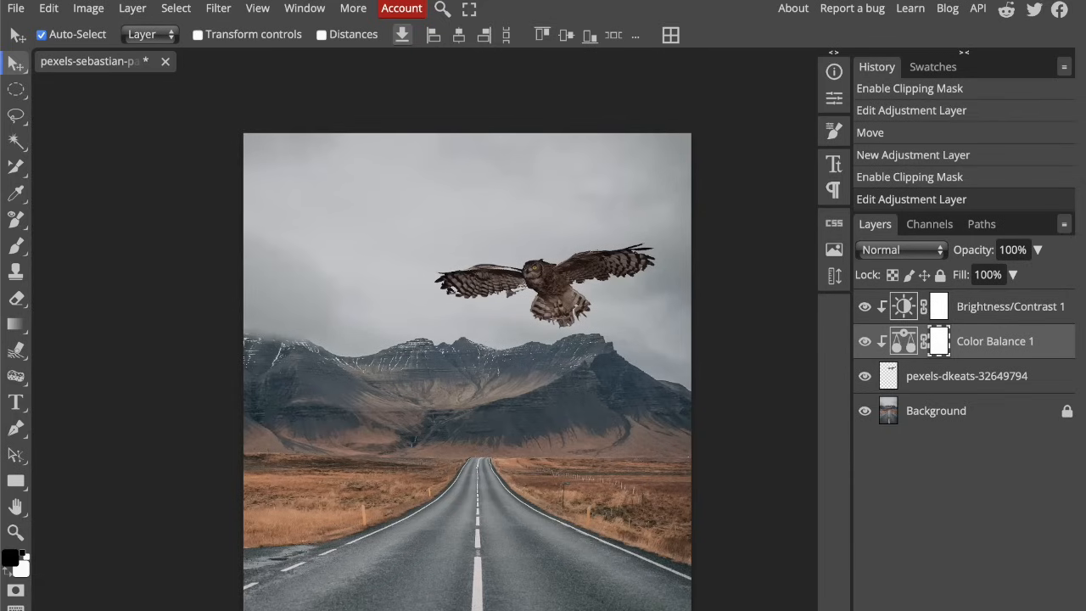
- Add a Hue/Saturation adjustment layer clipped to the owl, with saturation -10 and hue -3
left_click(965, 608)
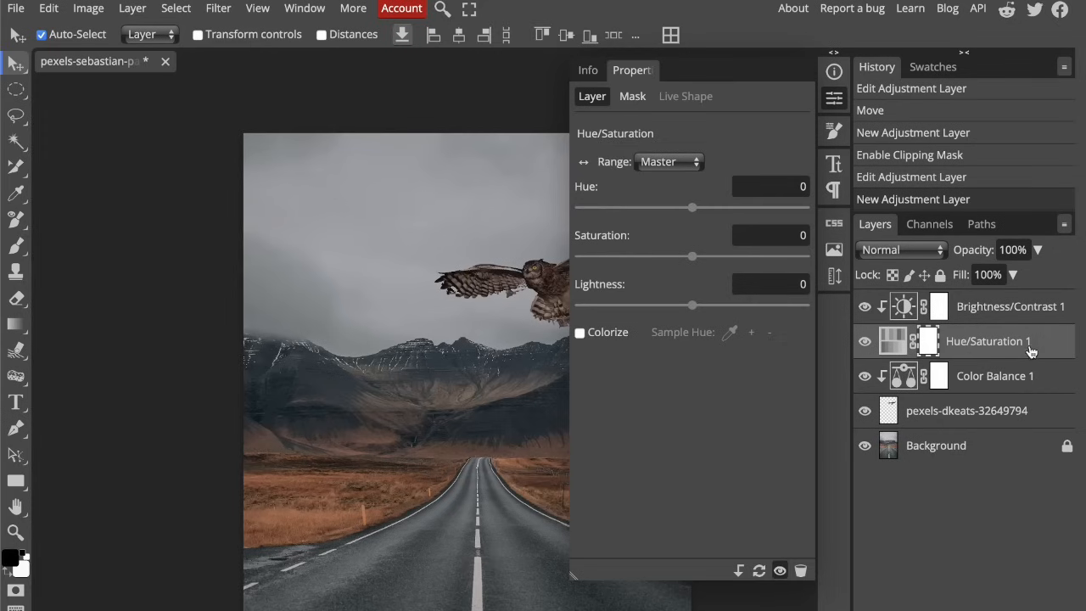
right_click(1030, 351)
key("ctrl+alt+g")
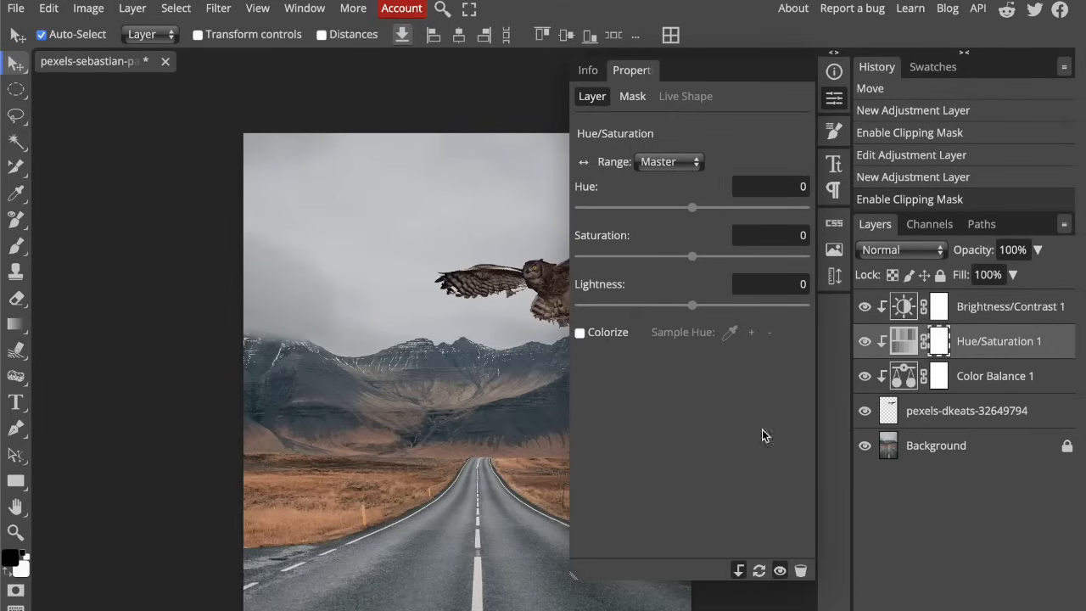
left_click_drag(692, 256, 682, 257)
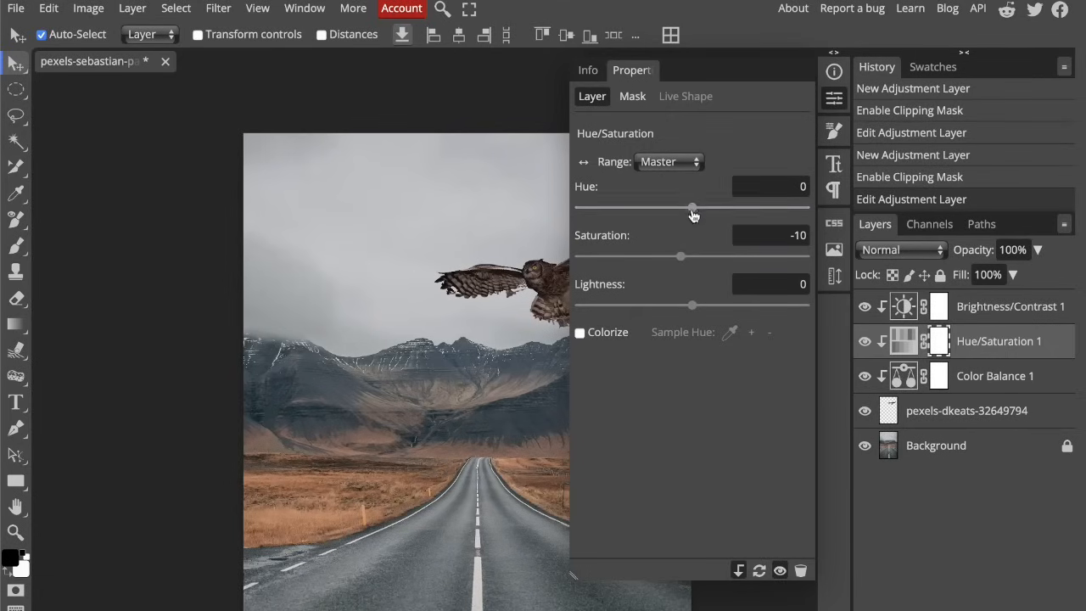
left_click_drag(693, 215, 692, 211)
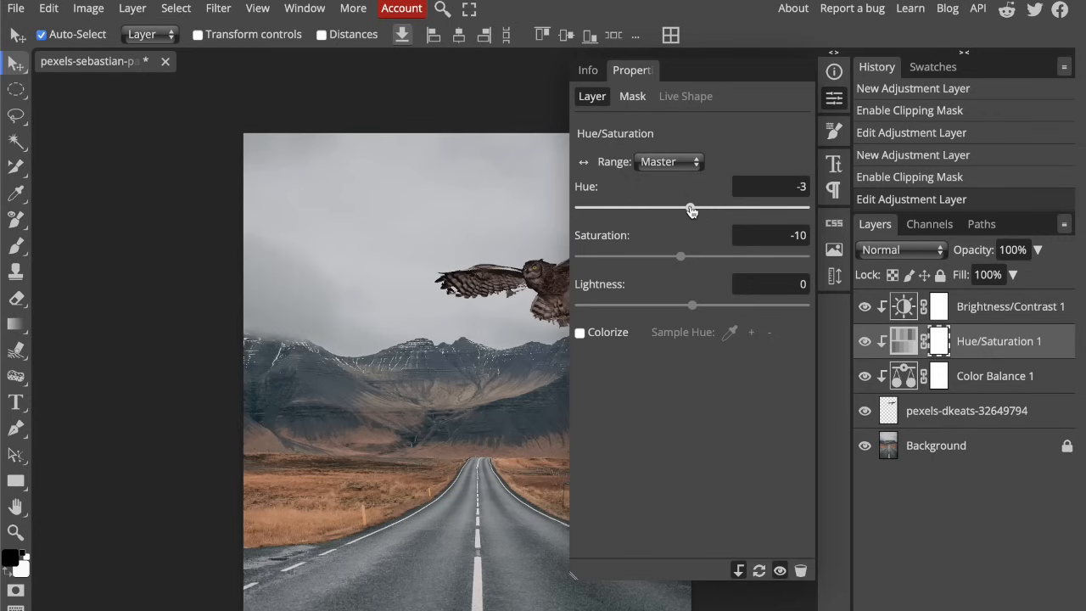
left_click(831, 99)
- Select the owl photo layer for edge cleanup
scroll(671, 556, "down", 2)
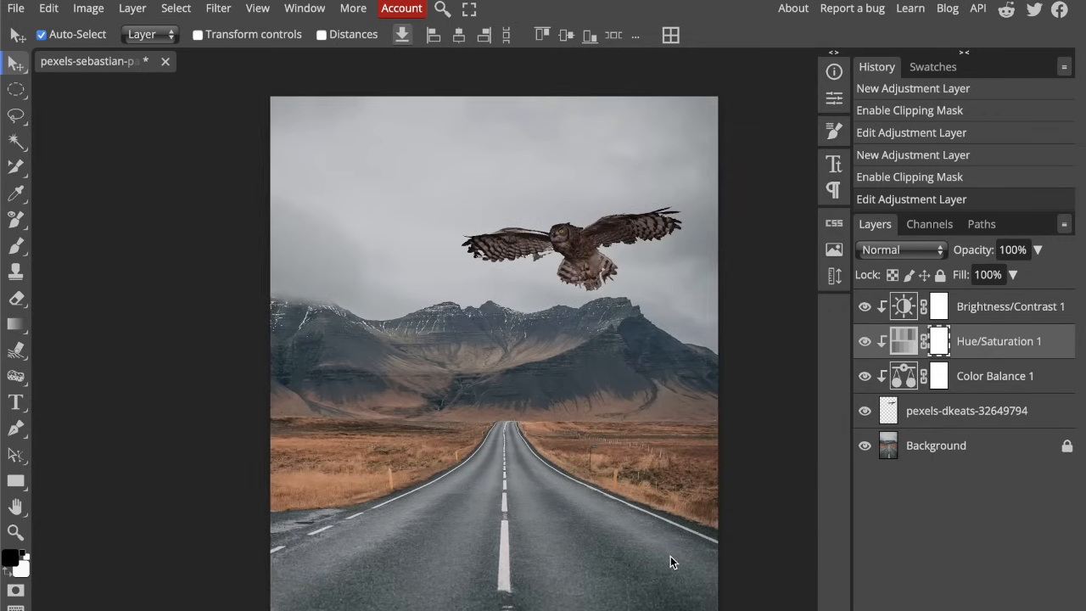
scroll(582, 250, "up", 3)
left_click(582, 246)
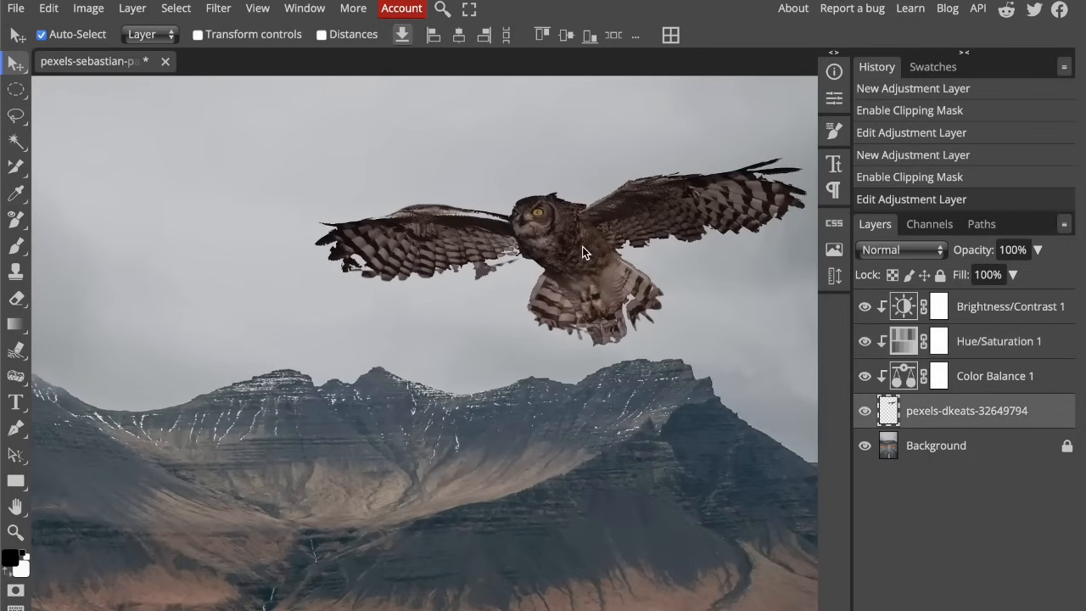
scroll(582, 246, "up", 2)
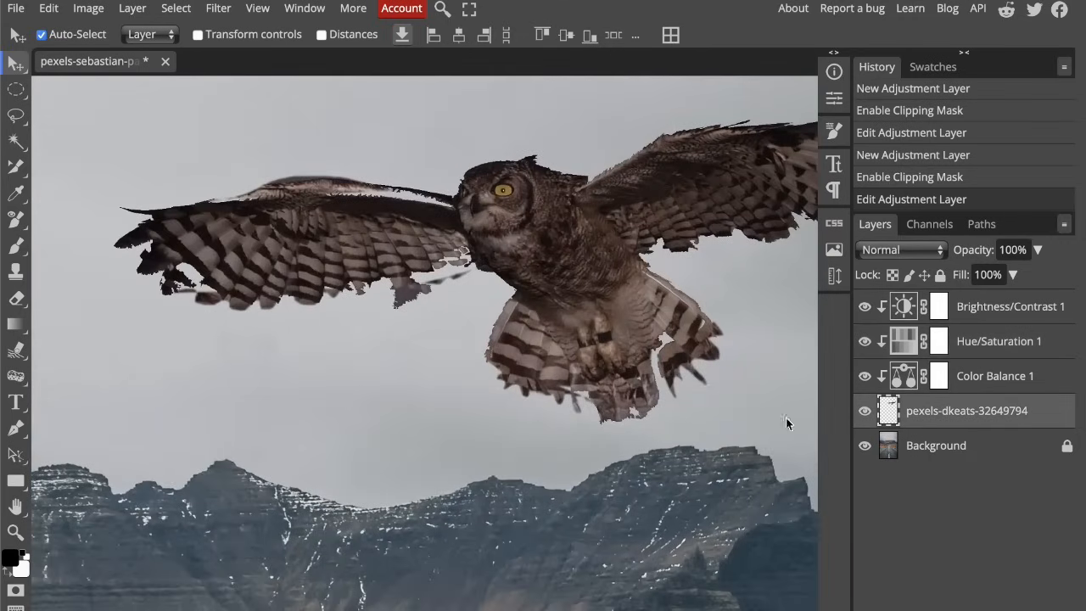
key("b")
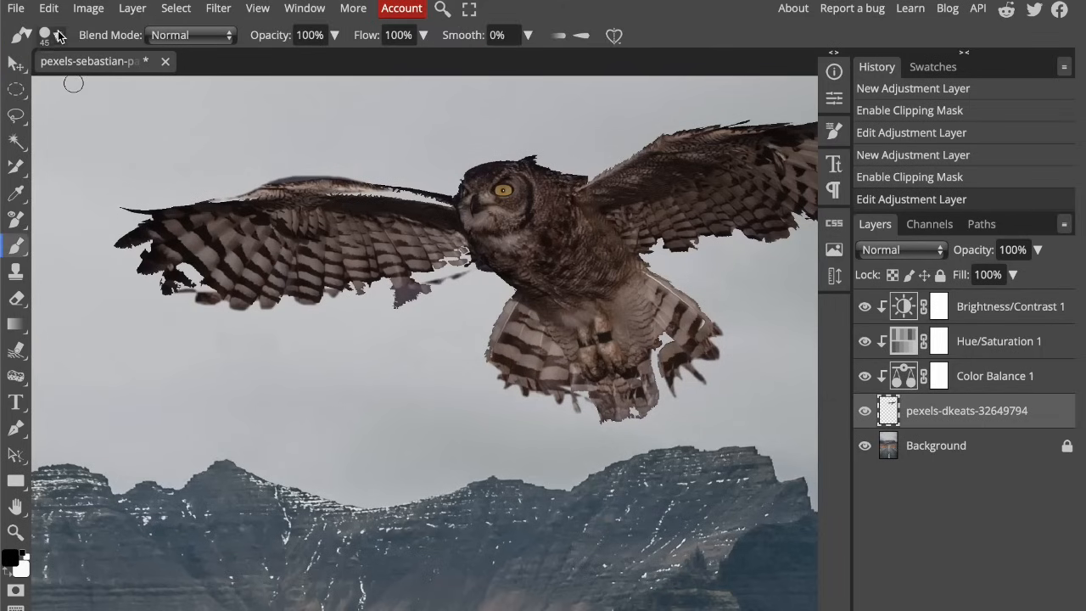
left_click(48, 35)
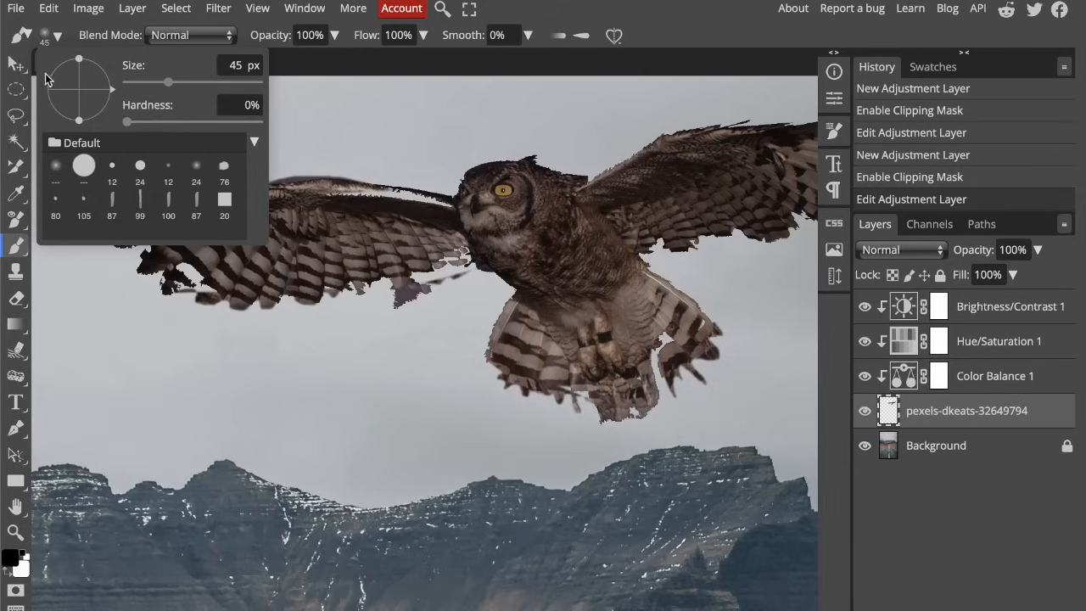
left_click(47, 35)
left_click_drag(190, 293, 192, 291)
key("ctrl+z")
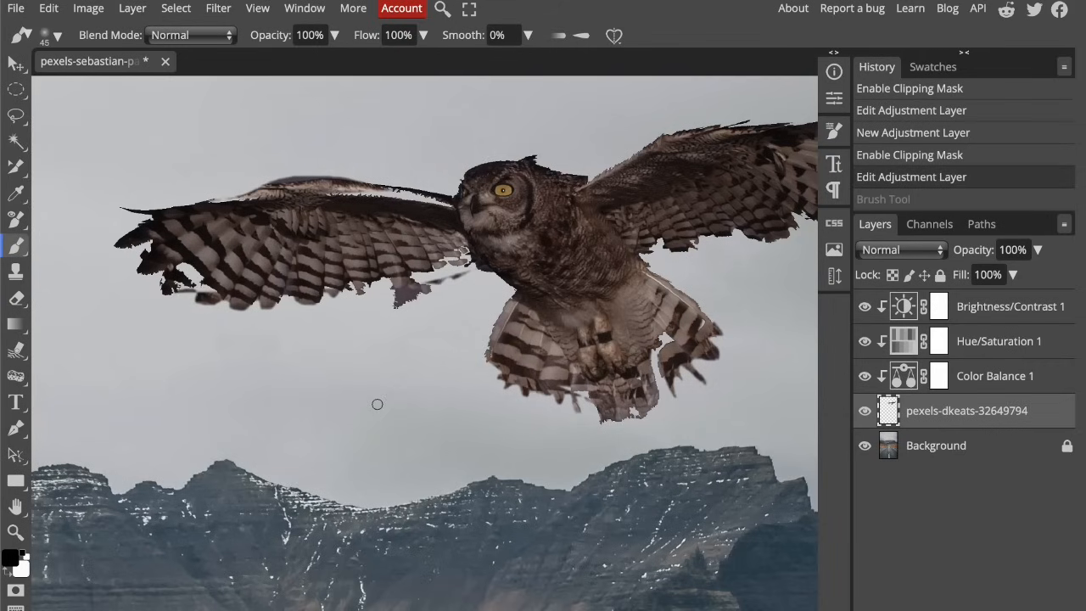
- Set the Eraser to a soft 40 px tip and erase the stray remnants beneath the owl's left-hand wing near the body and wingtip
key("e")
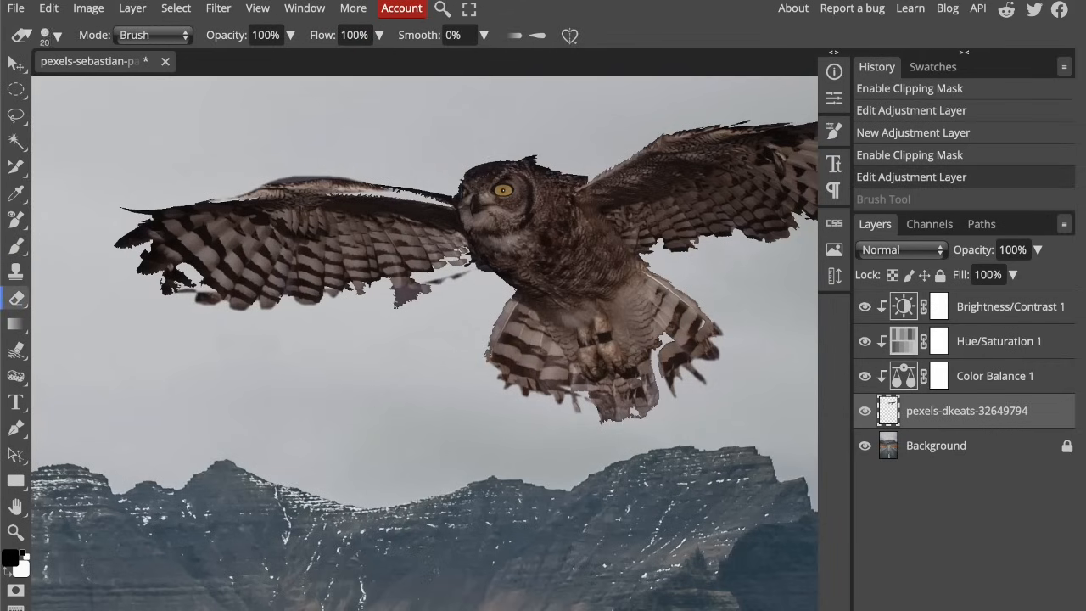
left_click(56, 34)
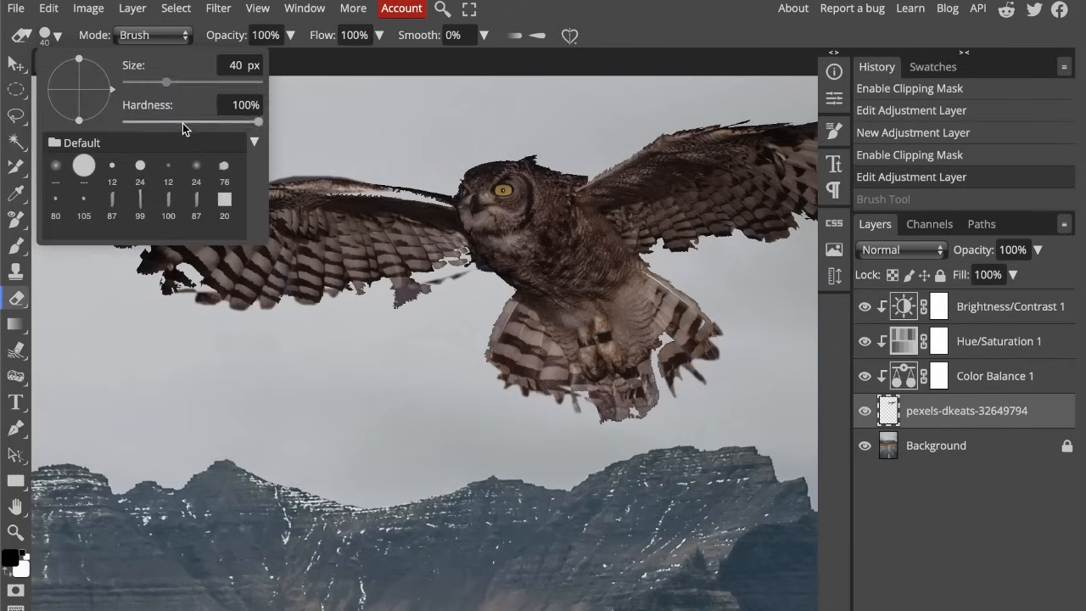
left_click_drag(182, 123, 44, 121)
left_click(53, 36)
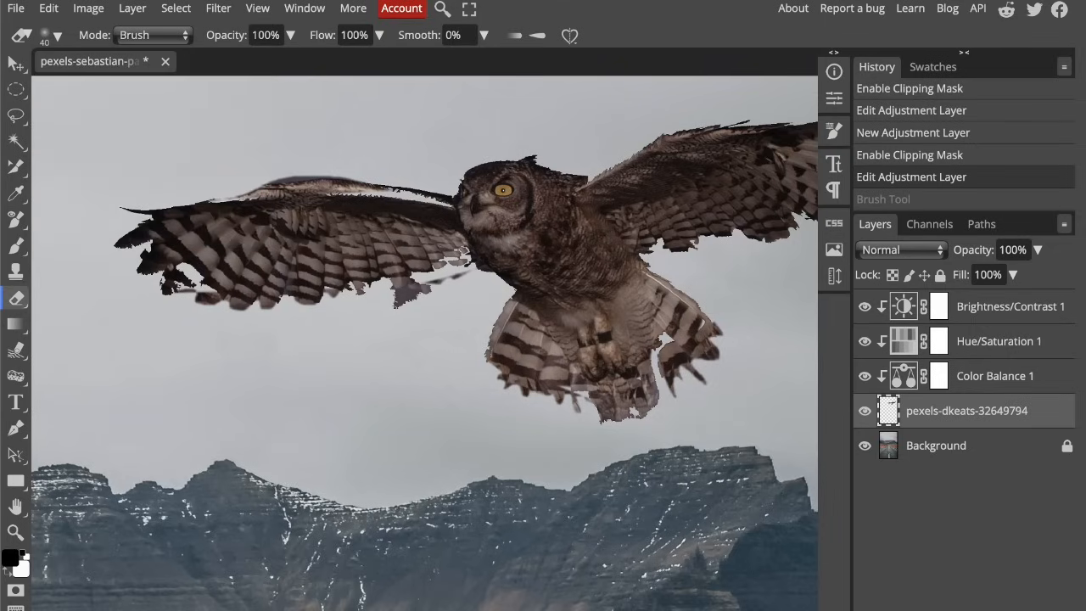
mouse_move(453, 262)
left_mouse_down()
mouse_move(428, 291)
mouse_move(394, 301)
mouse_move(458, 273)
left_mouse_up()
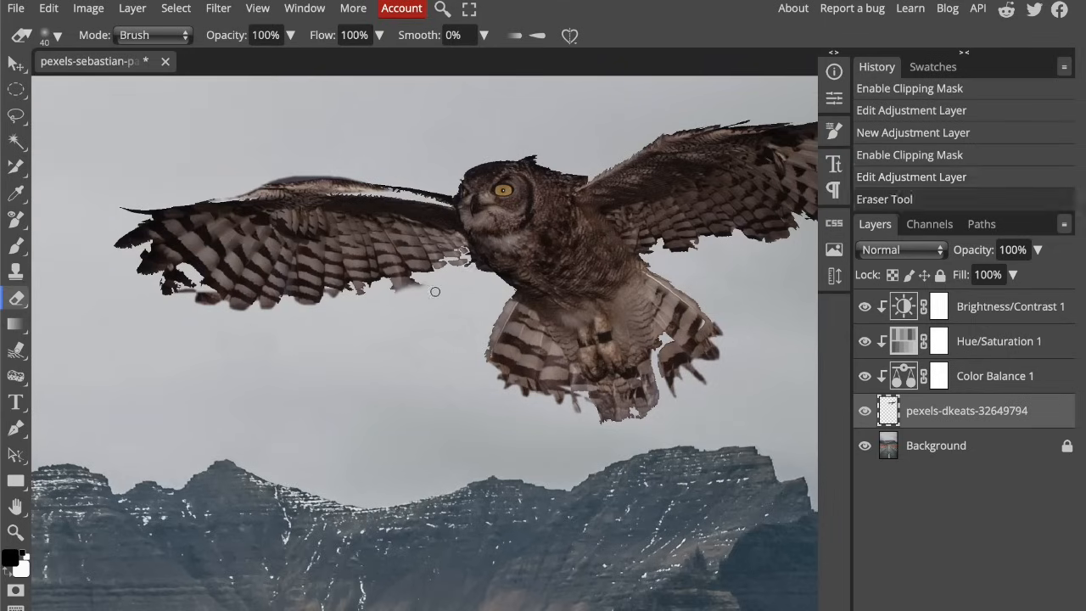
mouse_move(184, 285)
left_mouse_down()
mouse_move(174, 288)
mouse_move(190, 286)
left_mouse_up()
scroll(461, 386, "right", 1)
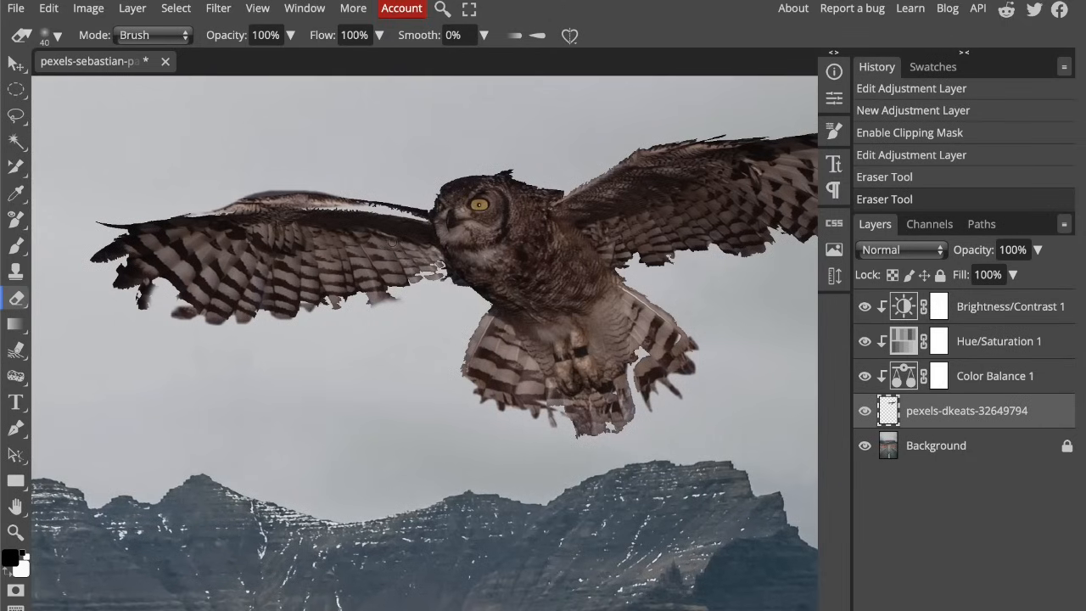
- Erase the pale fringe along the top of the owl's left-hand wing and the leftover edges between that wing and the tail
scroll(455, 380, "up", 1)
mouse_move(398, 245)
left_mouse_down()
mouse_move(339, 227)
mouse_move(390, 241)
mouse_move(249, 218)
mouse_move(183, 239)
mouse_move(286, 229)
mouse_move(211, 223)
mouse_move(283, 230)
left_mouse_up()
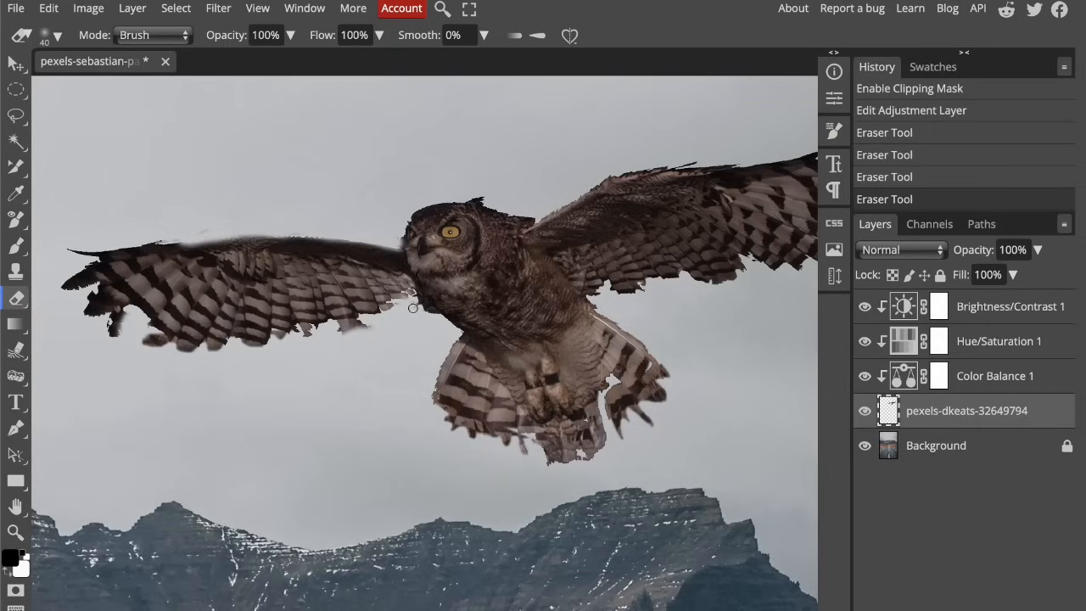
mouse_move(413, 307)
left_mouse_down()
mouse_move(426, 332)
mouse_move(459, 337)
mouse_move(426, 405)
left_mouse_up()
- Erase the loose feather fragments hanging below the tip of the owl's left-hand wing
scroll(691, 350, "down", 3)
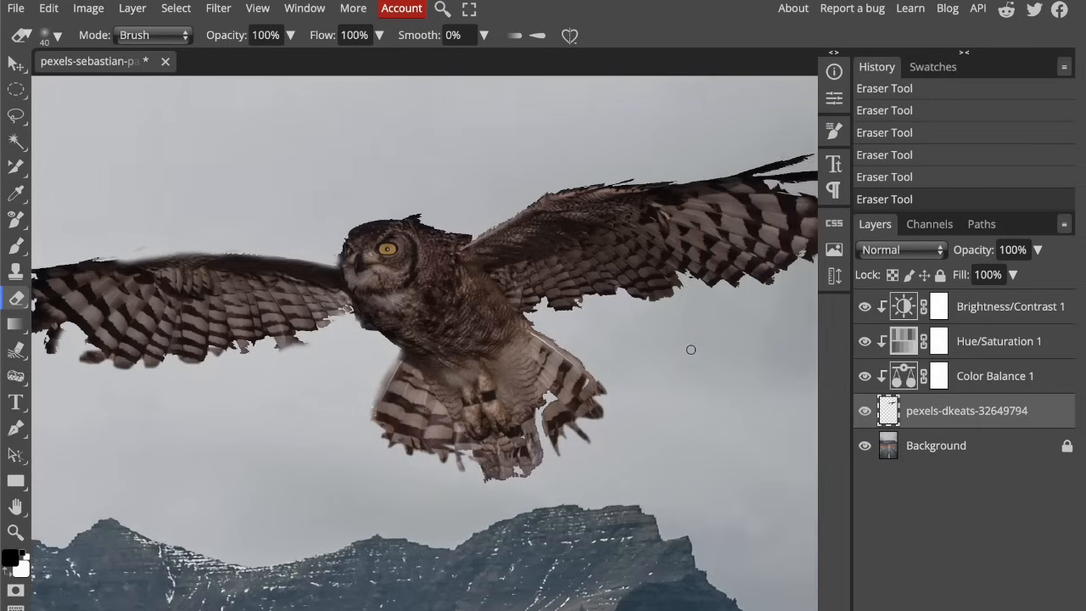
scroll(691, 350, "down", 2)
scroll(691, 348, "up", 5)
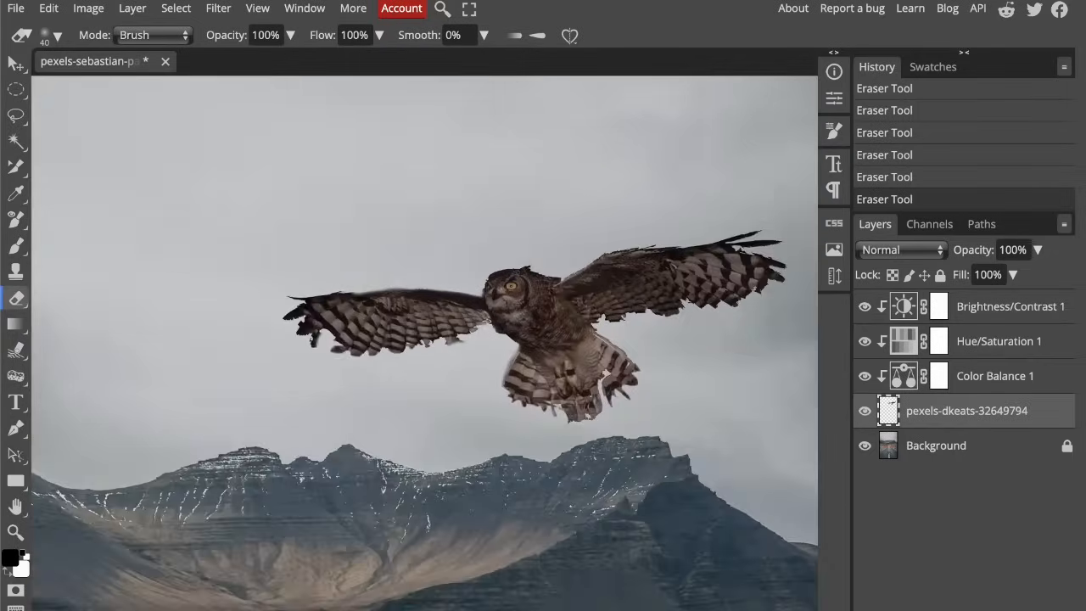
scroll(178, 374, "up", 3)
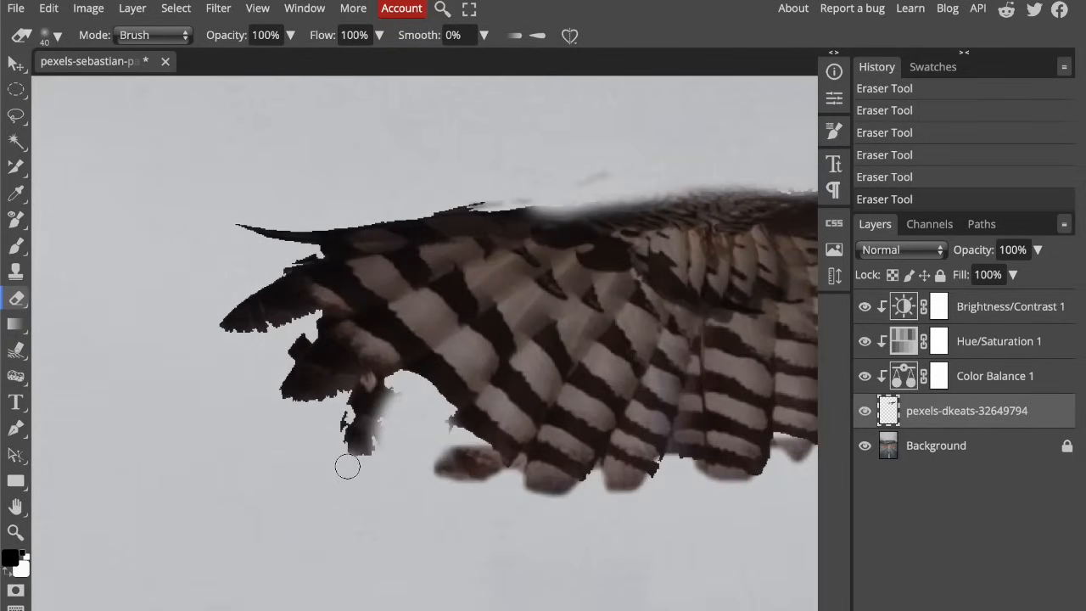
mouse_move(343, 422)
left_mouse_down()
mouse_move(288, 416)
mouse_move(259, 375)
left_mouse_up()
scroll(502, 532, "down", 5)
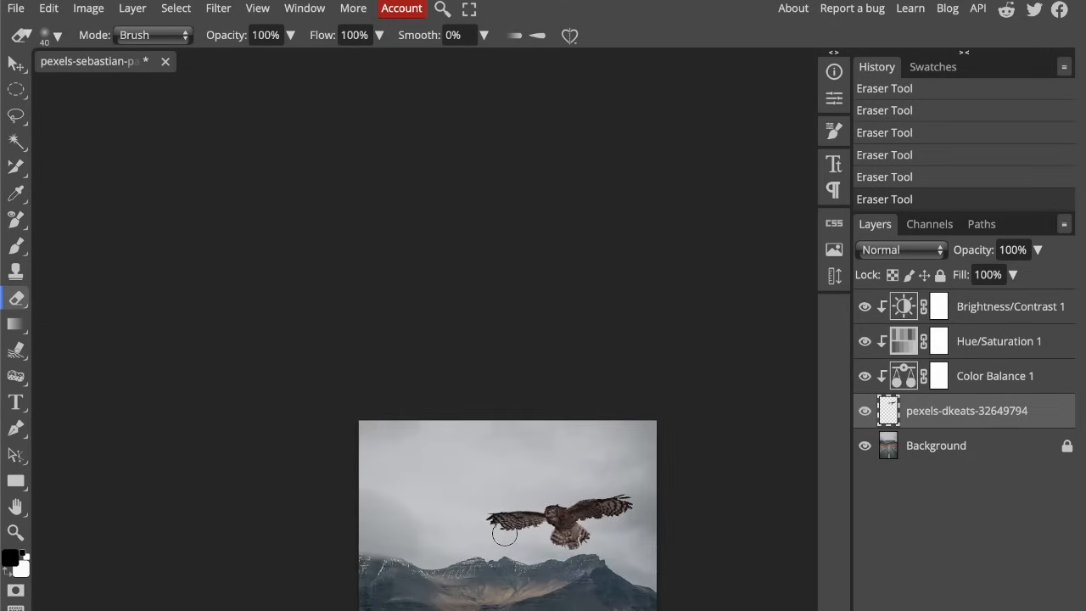
- Create a new empty layer and place it between the owl layer and the Background for a shadow
key("v")
scroll(505, 533, "down", 1)
scroll(565, 386, "down", 2)
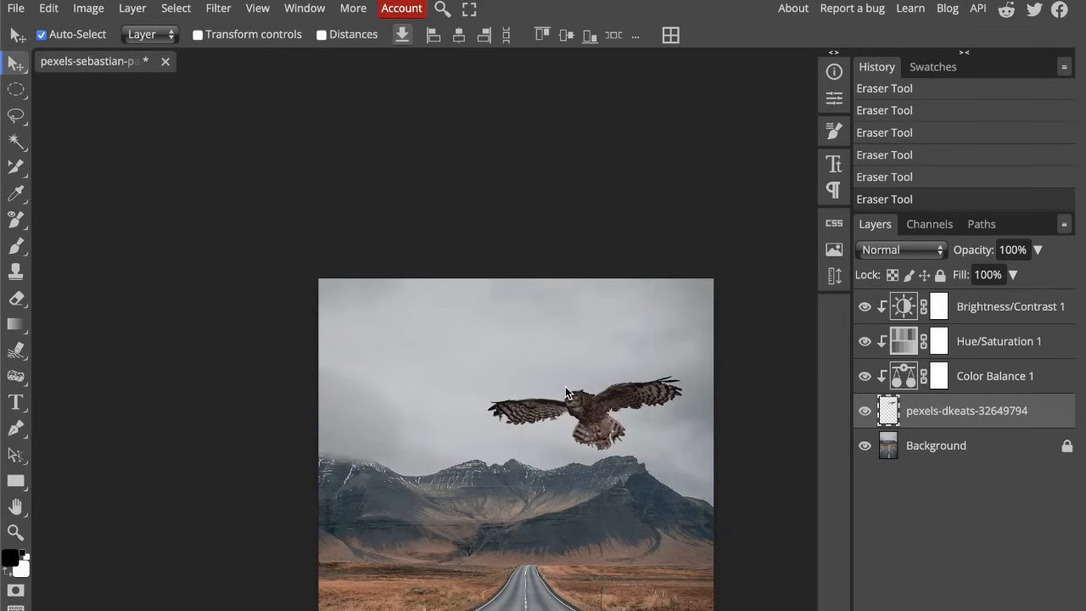
scroll(591, 407, "down", 2)
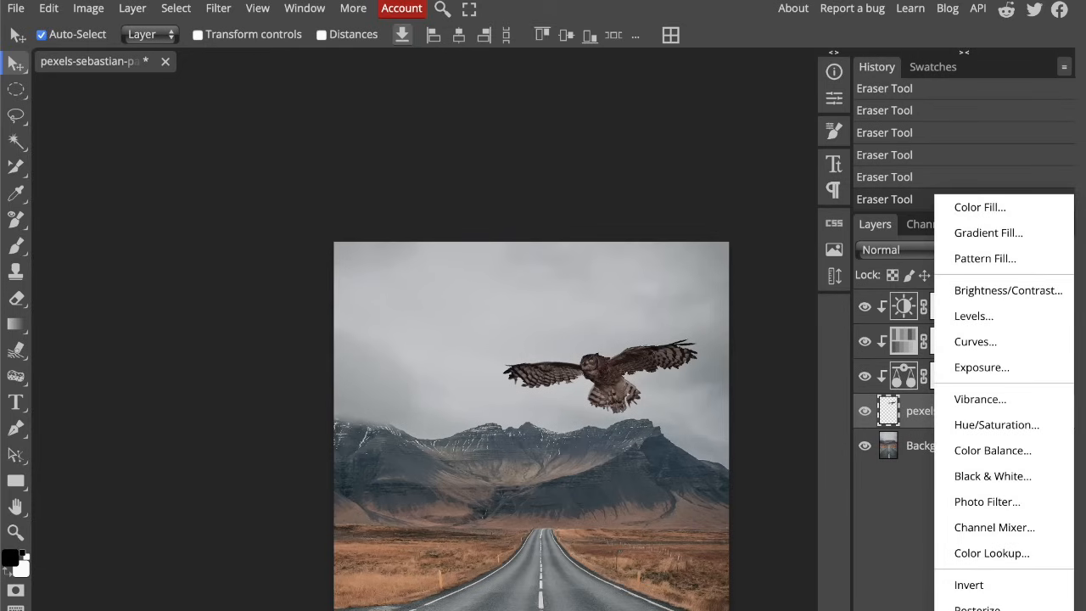
key("Escape")
key("ctrl+shift+n")
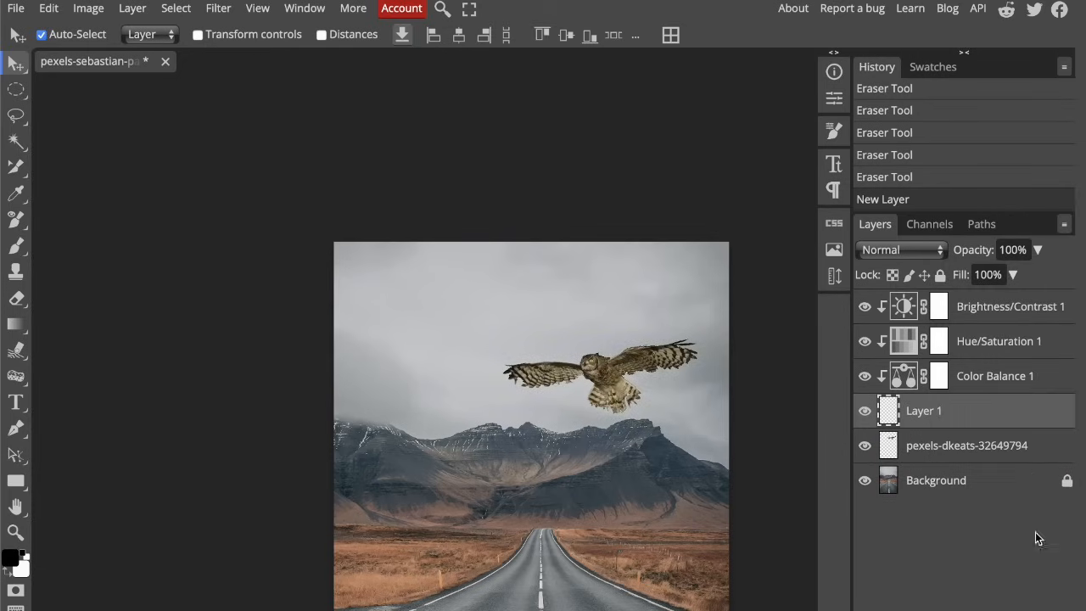
left_click_drag(1009, 411, 1009, 455)
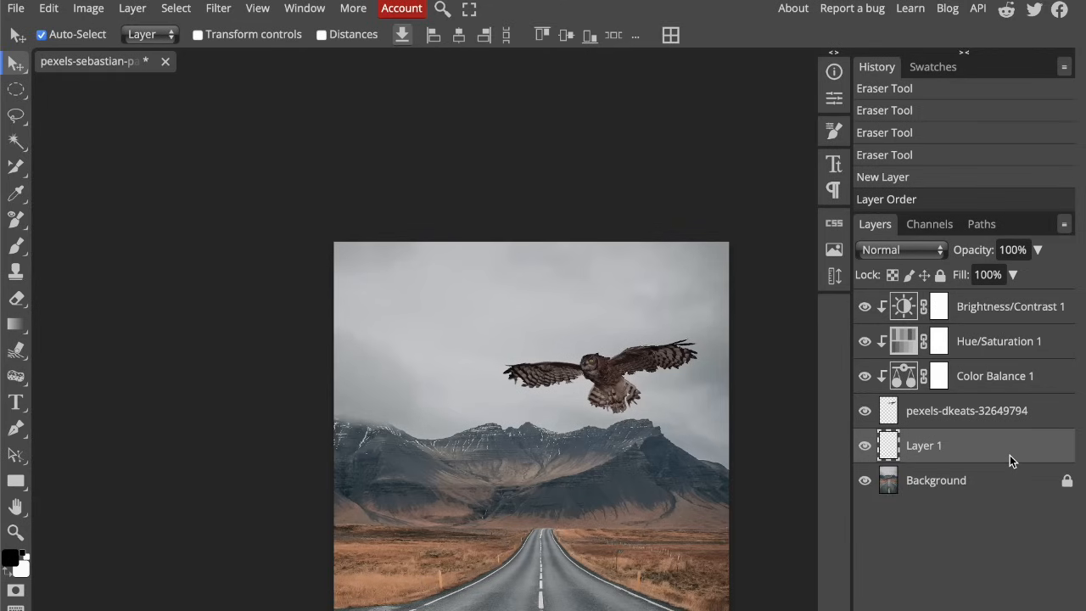
- Enlarge the Brush to 500 px and try a black dab at 100% opacity on the road beneath the owl
key("b")
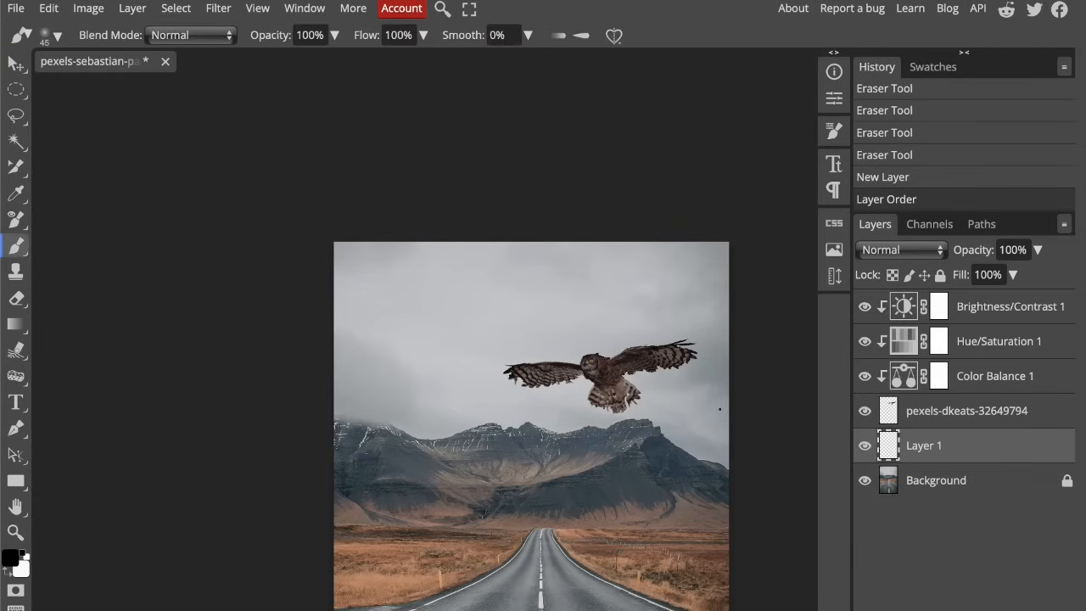
key("bracketright")
key("bracketright")
key("bracketright")
key("bracketright")
key("bracketright")
key("bracketright")
mouse_move(617, 605)
left_mouse_down()
mouse_move(605, 601)
mouse_move(619, 605)
left_mouse_up()
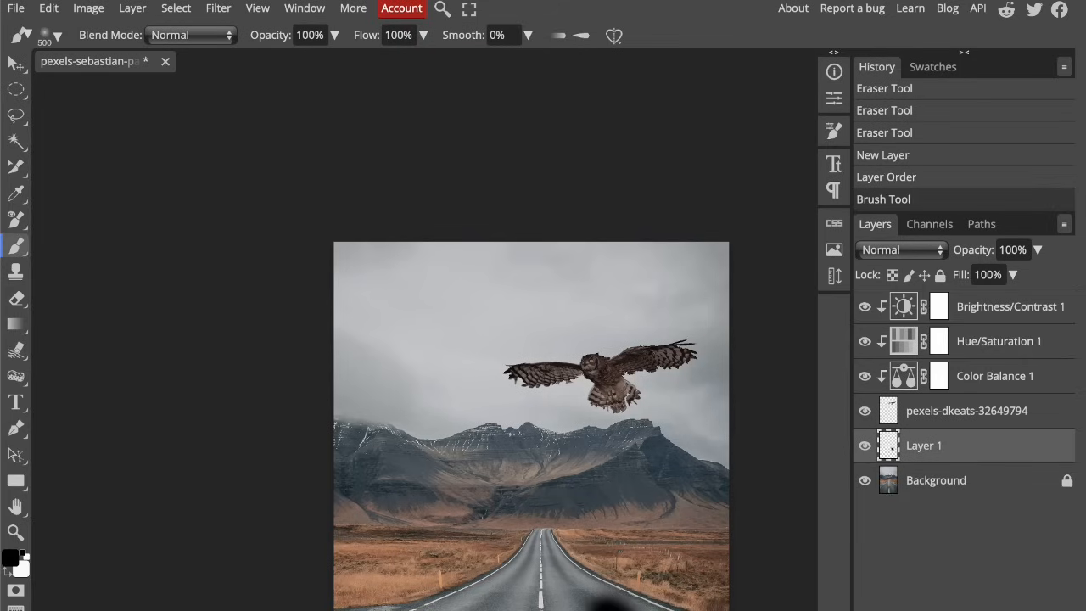
key("ctrl+z")
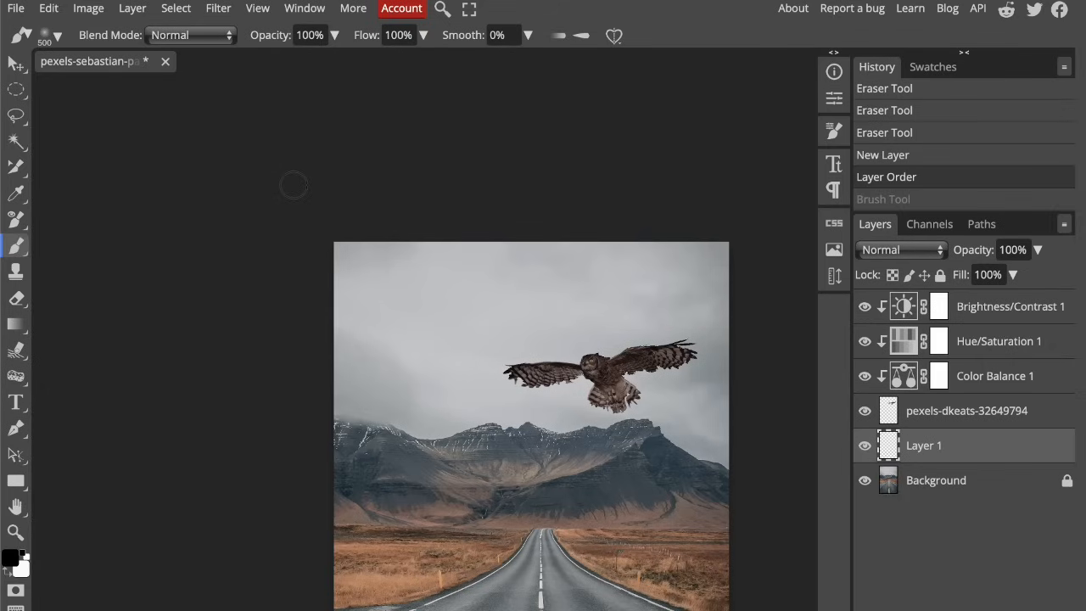
- Set the brush opacity to 20% and paint a faint black shadow on the road beneath the owl
left_click_drag(337, 35, 302, 34)
type("20")
key("Return")
key("ctrl+shift+z")
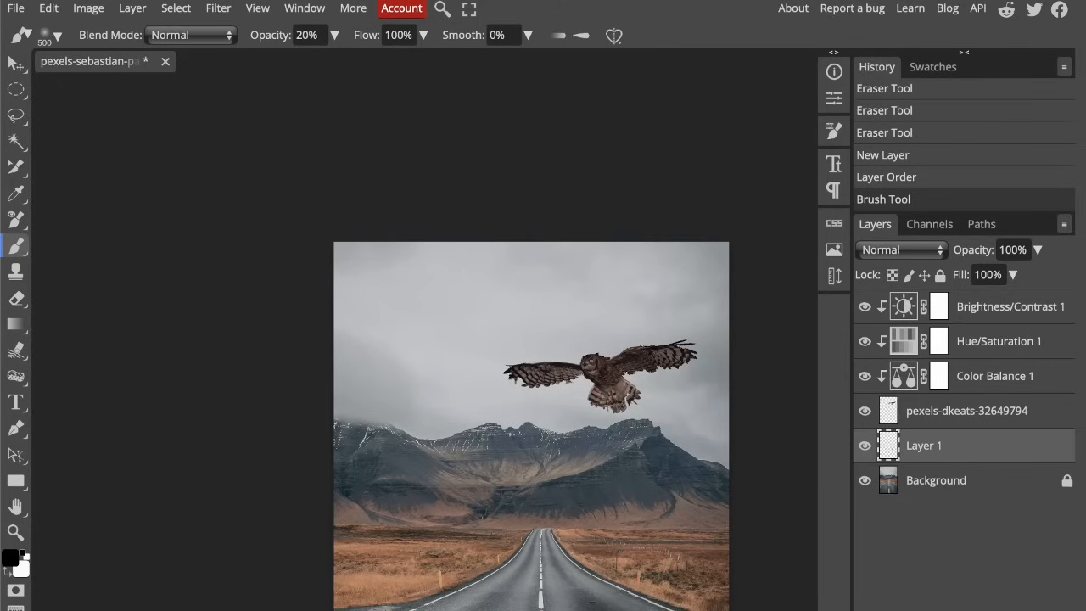
left_click(594, 604)
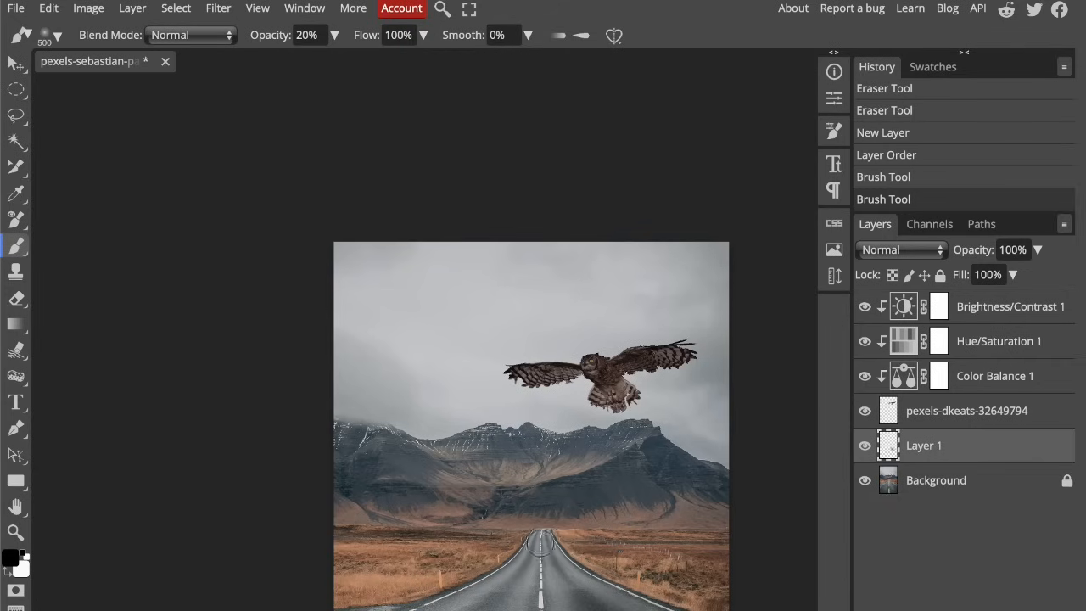
- Soften the painted shadow with a Gaussian Blur of 8 px radius
left_click(218, 10)
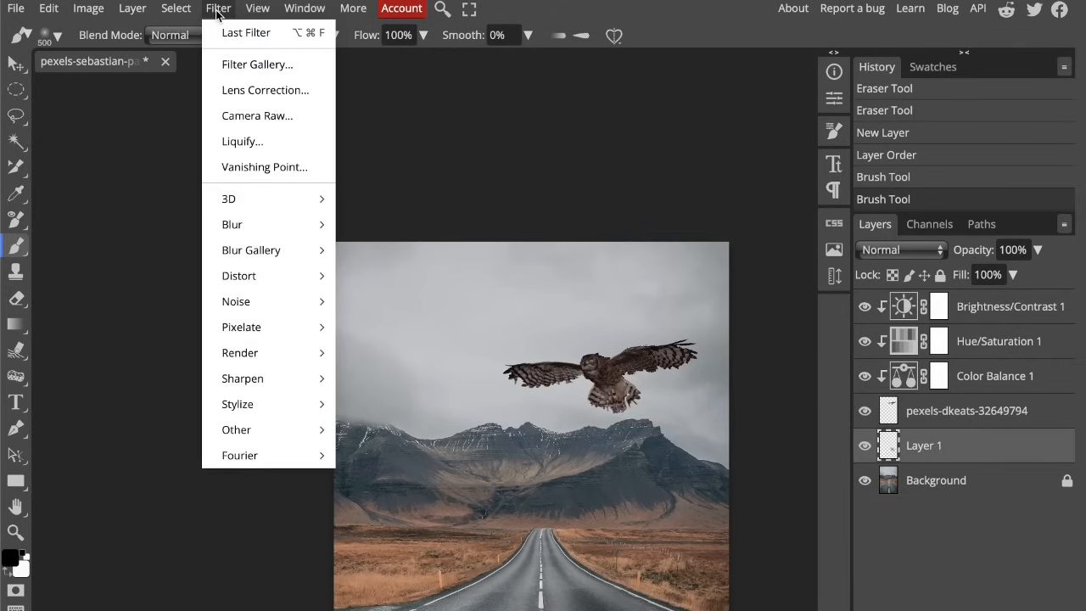
mouse_move(310, 224)
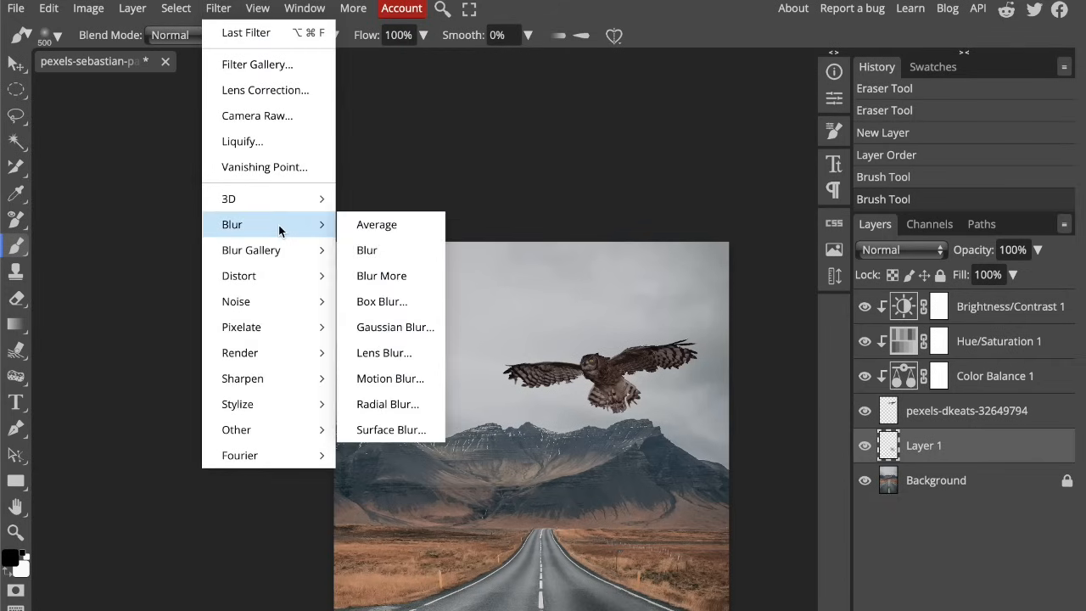
left_click(399, 326)
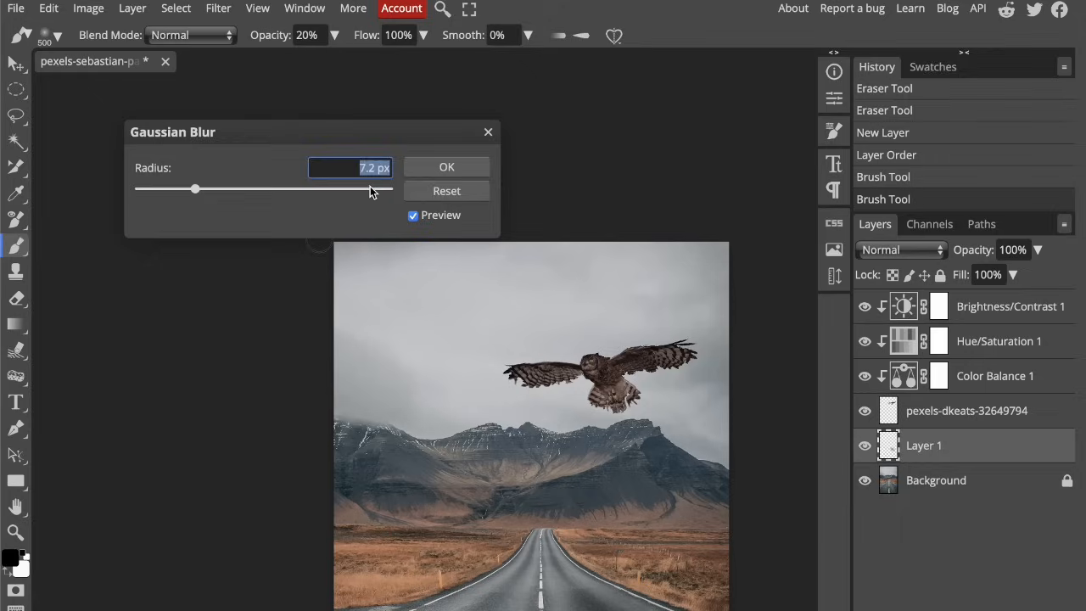
type("8")
left_click(439, 168)
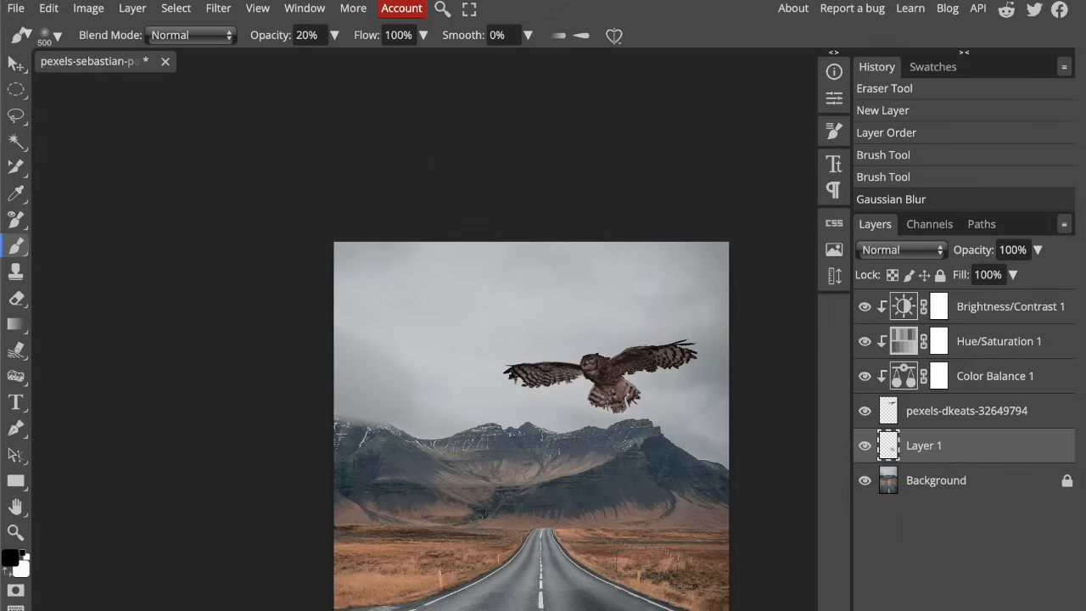
- Set the shadow layer to Multiply blending at 65% opacity
scroll(530, 424, "down", 2)
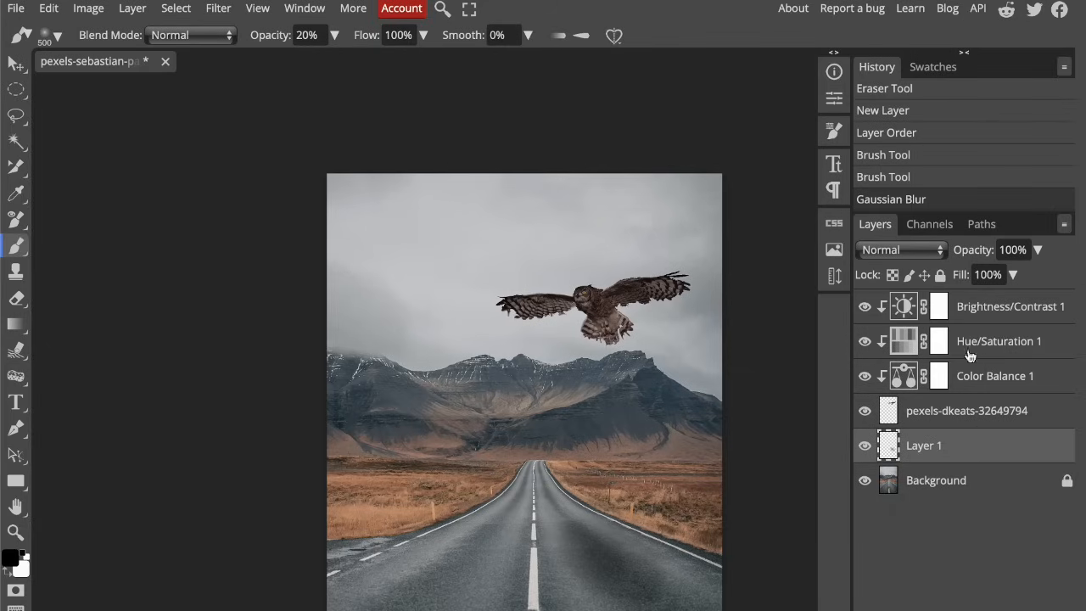
left_click(934, 250)
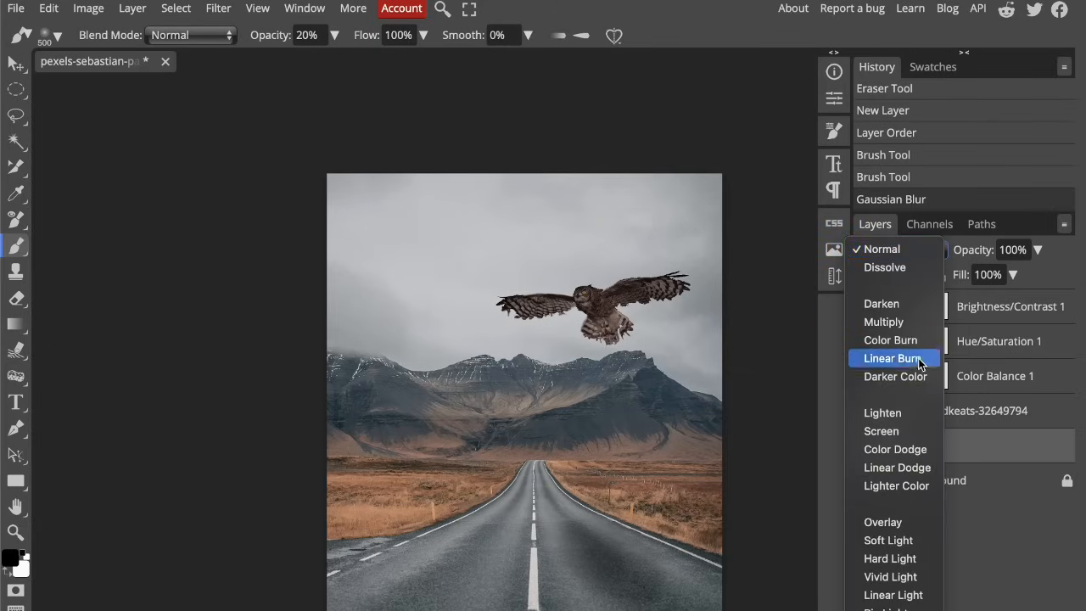
left_click(903, 322)
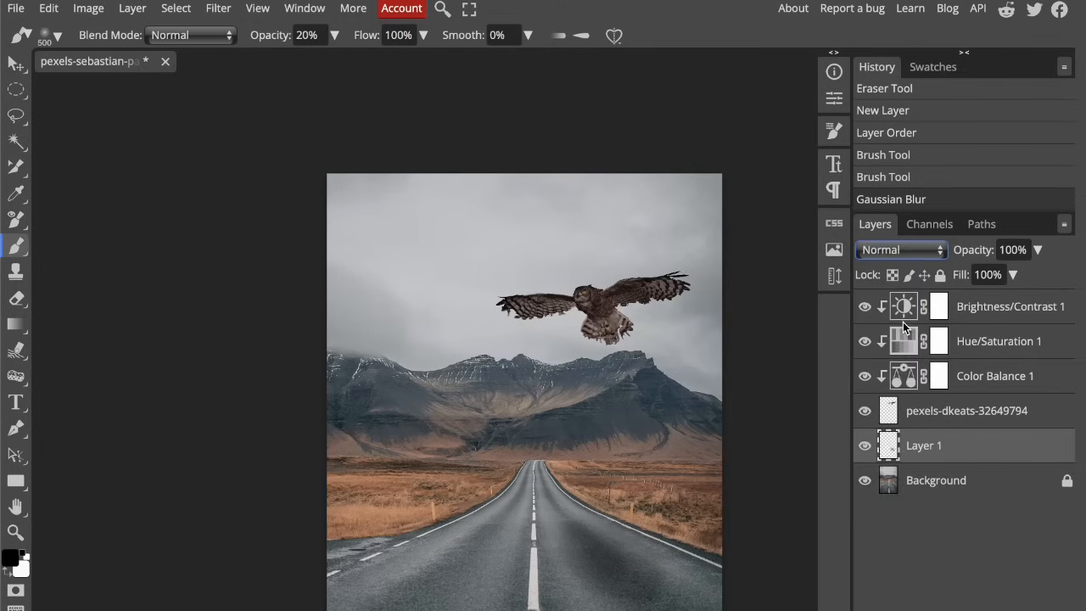
left_click(1039, 250)
mouse_move(1029, 273)
left_mouse_down()
mouse_move(998, 277)
mouse_move(1010, 277)
left_mouse_up()
left_click_drag(600, 598, 584, 537)
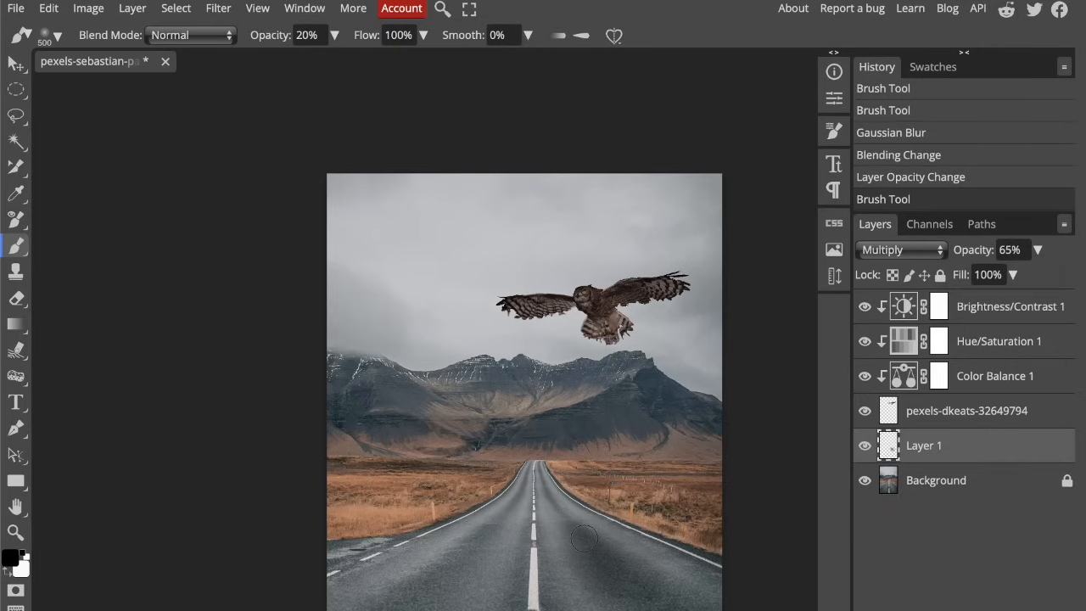
key("ctrl+z")
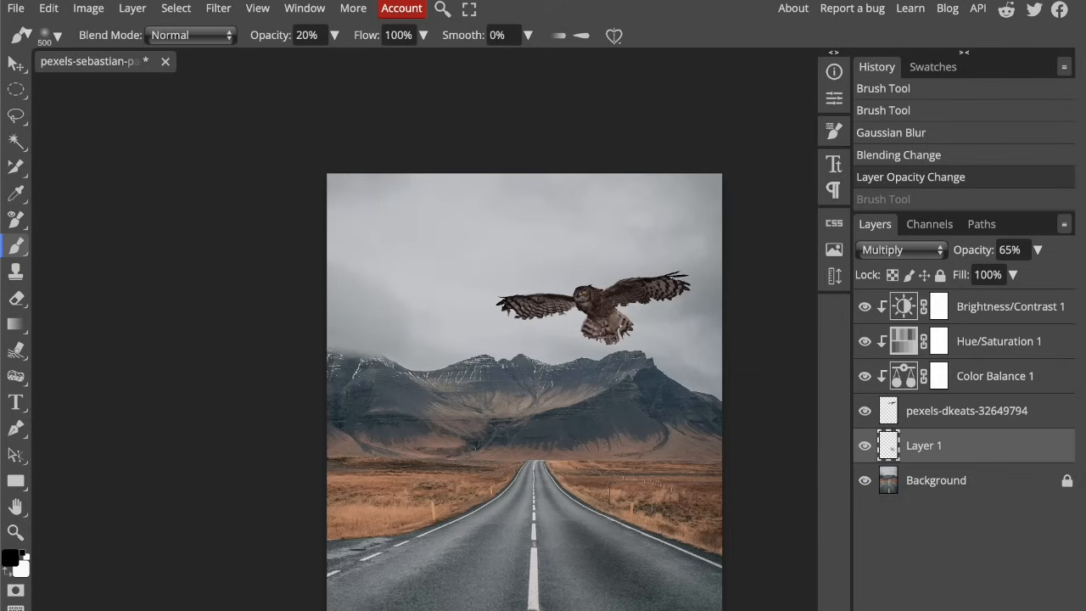
key("v")
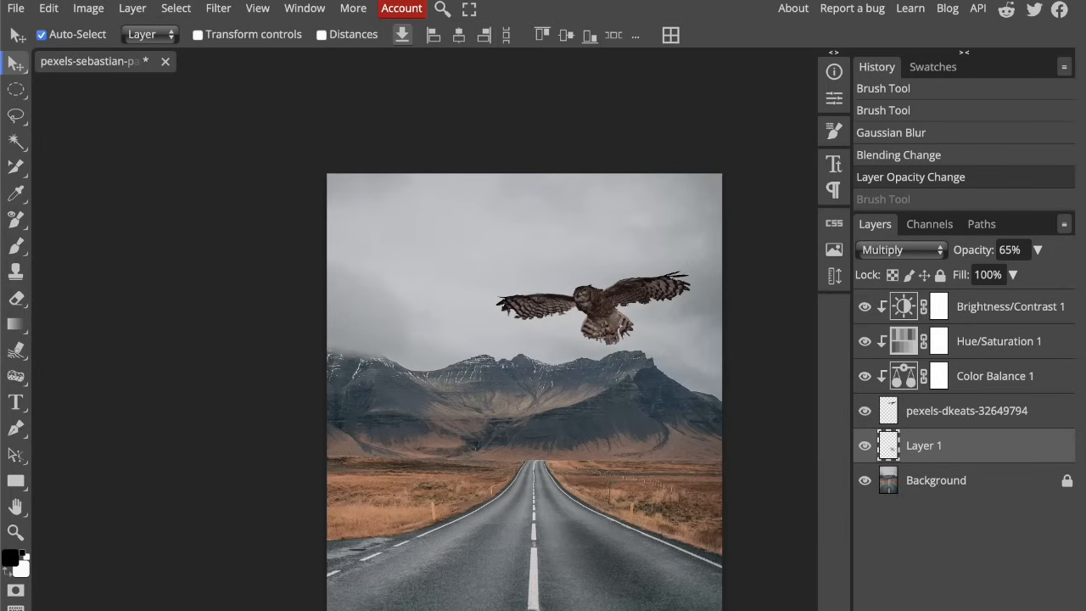
- Add a new empty layer above the Brightness/Contrast adjustment and activate the Brush for painting on it
left_click(1023, 312)
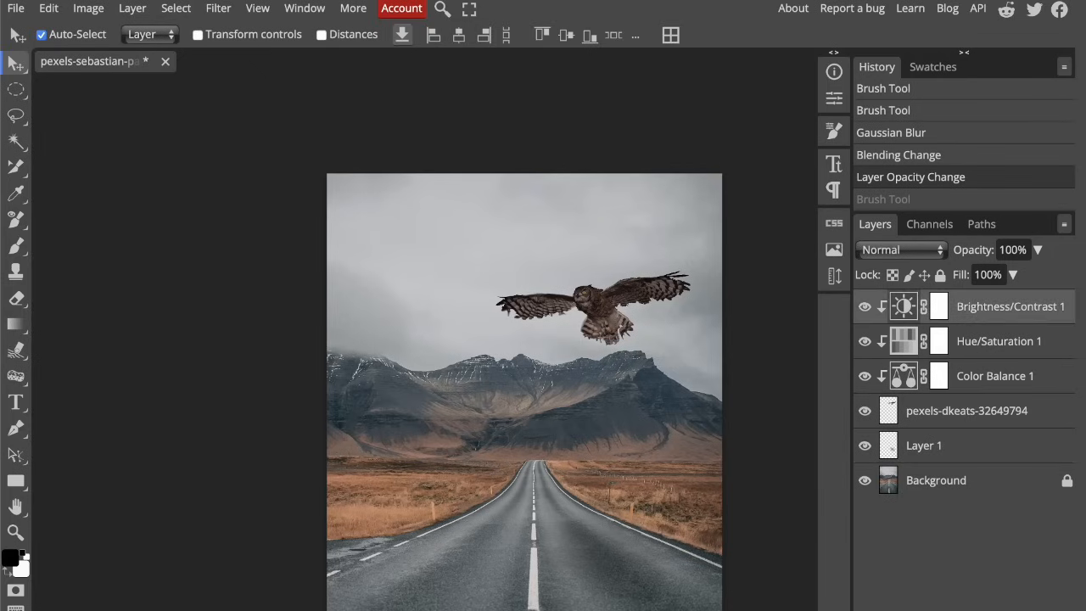
key("ctrl+shift+n")
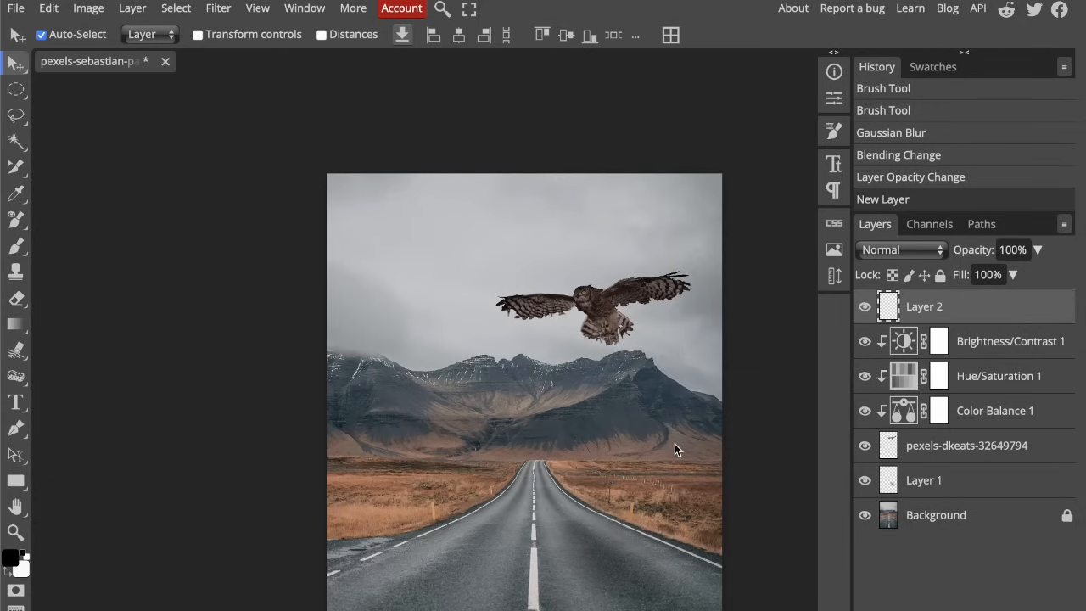
left_click(15, 245)
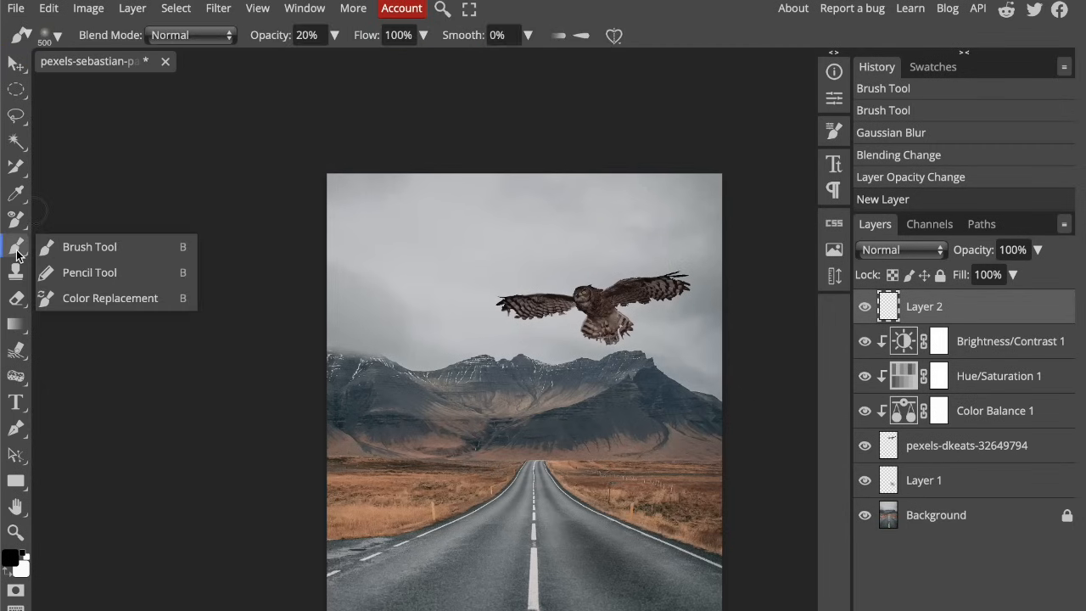
left_click(17, 307)
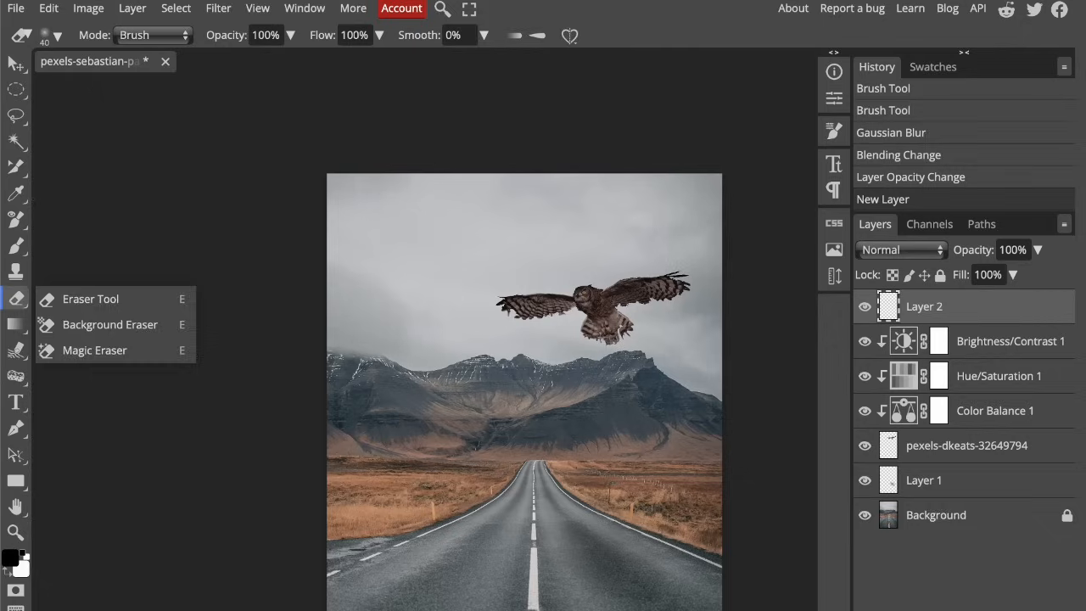
left_click(19, 194)
left_click(16, 246)
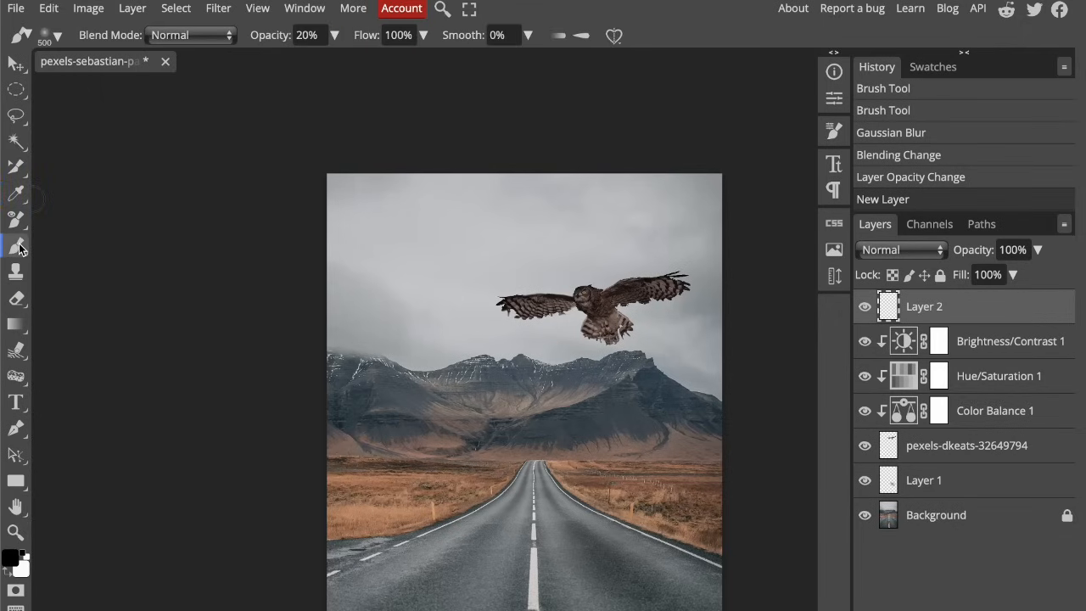
- Set the foreground color to a dark, warm orange-brown
left_click(10, 557)
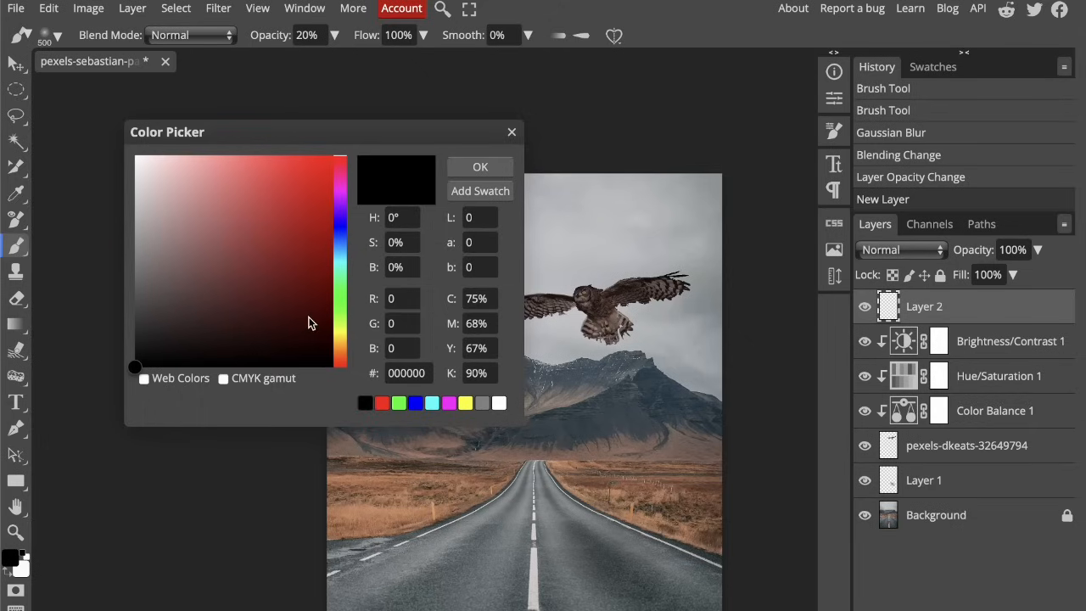
left_click(341, 337)
left_click(225, 256)
mouse_move(226, 259)
left_mouse_down()
mouse_move(211, 315)
mouse_move(178, 284)
left_mouse_up()
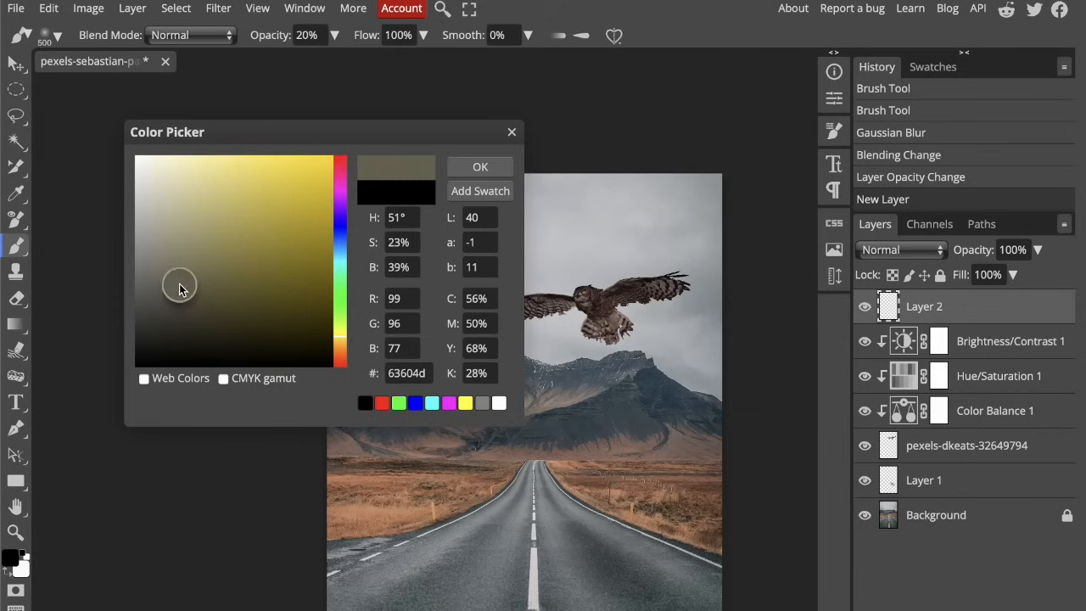
left_click(338, 349)
left_click(338, 346)
mouse_move(253, 280)
left_mouse_down()
mouse_move(262, 260)
mouse_move(301, 270)
mouse_move(305, 290)
mouse_move(310, 267)
mouse_move(311, 279)
left_mouse_up()
left_click(480, 166)
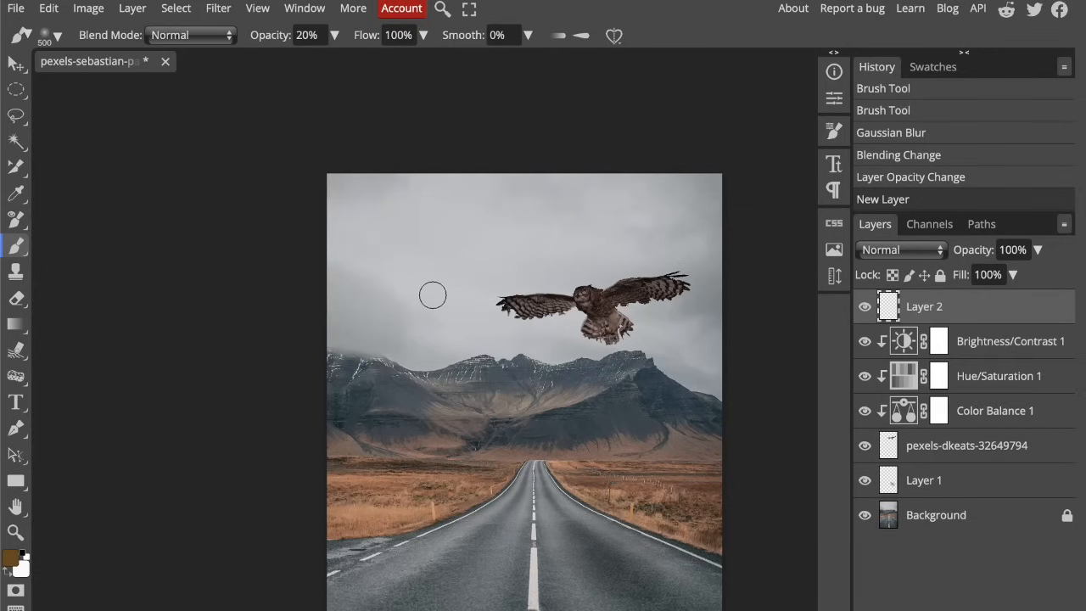
- Enlarge the Brush to 5900 px and paint a translucent brown tint over the sky, mountains and road
key("bracketright")
key("bracketright")
key("bracketright")
key("bracketright")
key("bracketright")
key("bracketright")
key("bracketright")
key("bracketright")
key("bracketright")
key("bracketright")
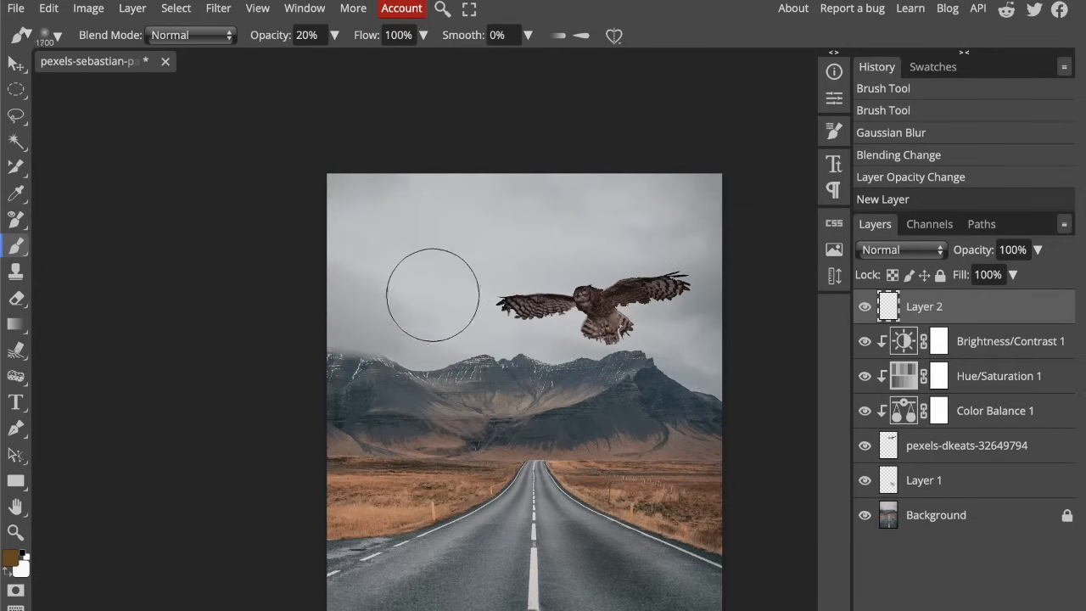
key("bracketright")
key("bracketright")
key("bracketright")
key("bracketright")
key("bracketright")
key("bracketright")
key("bracketright")
key("bracketright")
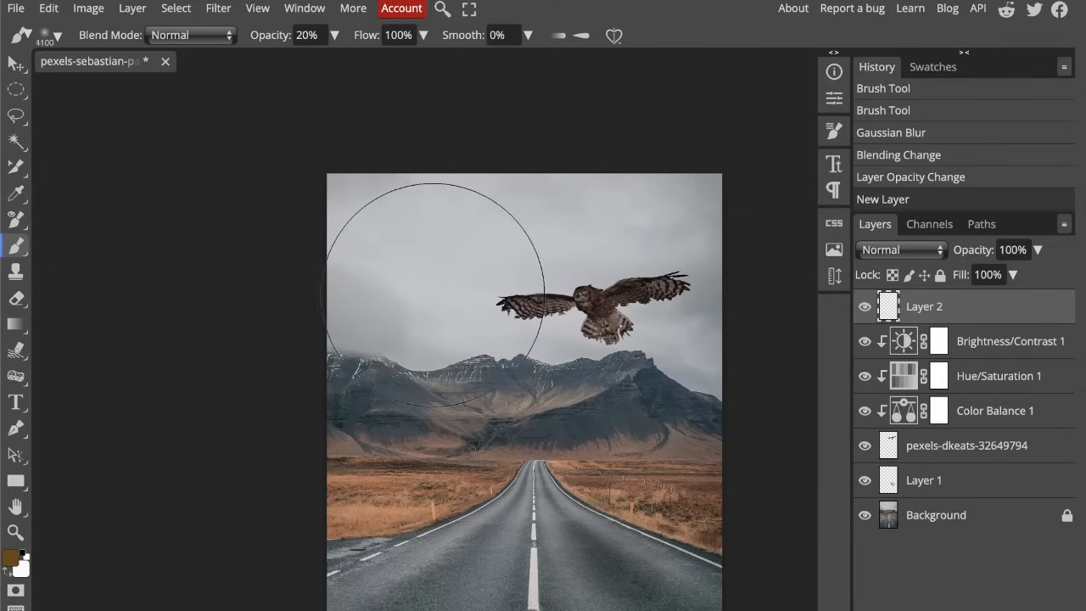
key("bracketright")
key("bracketright")
key("bracketright")
key("bracketright")
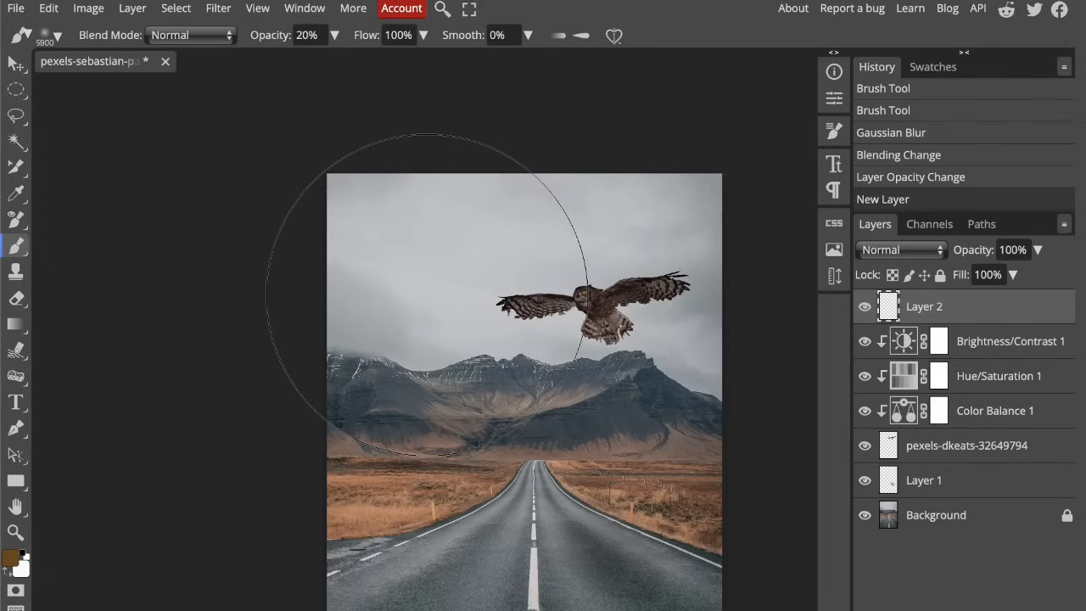
left_click(426, 293)
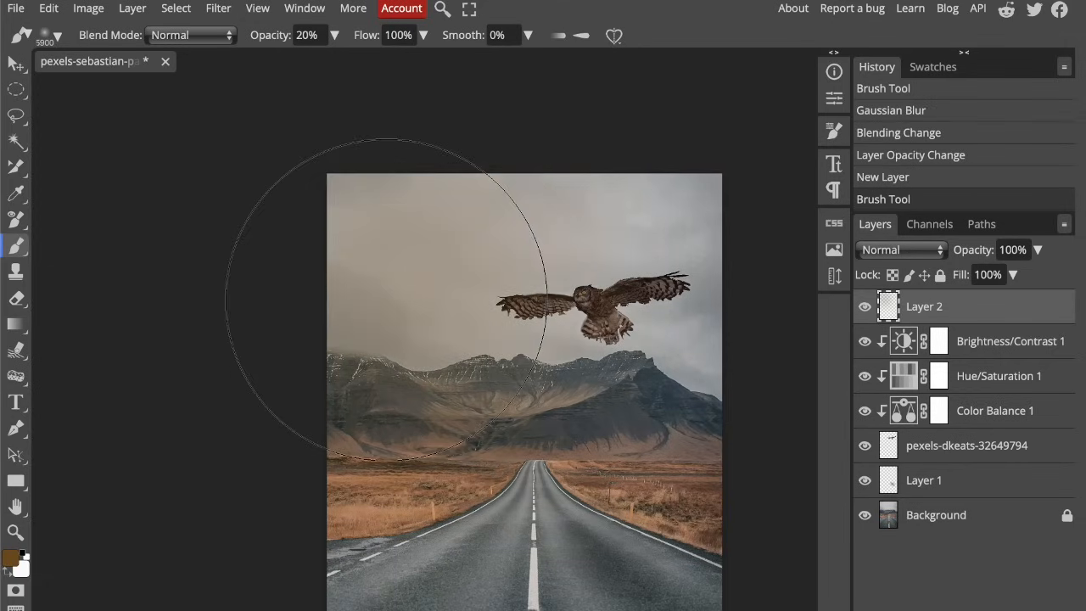
mouse_move(744, 319)
left_mouse_down()
mouse_move(721, 378)
mouse_move(543, 560)
left_mouse_up()
scroll(391, 585, "down", 2)
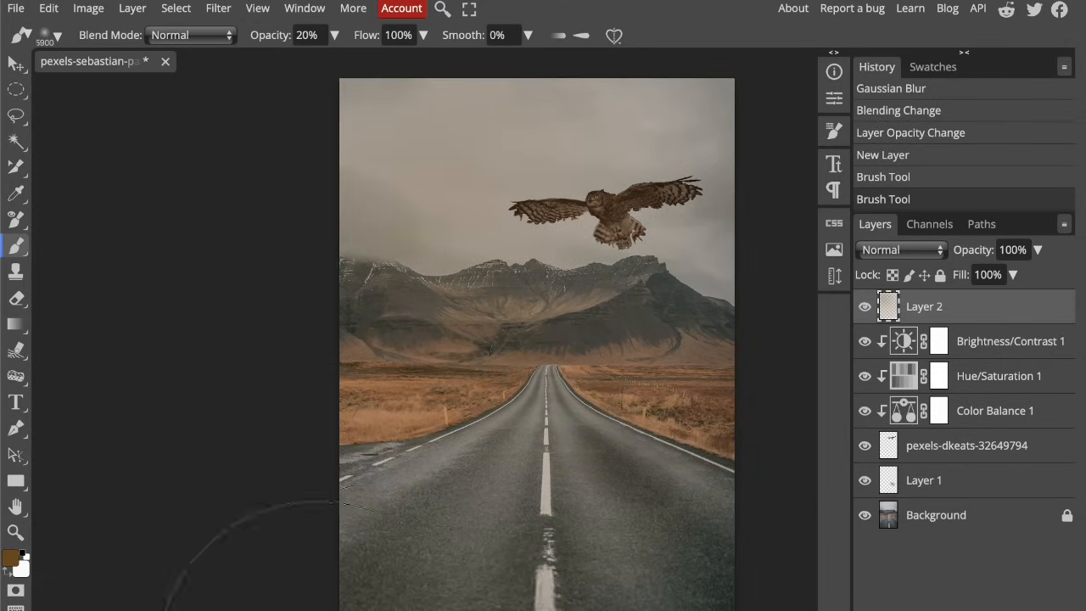
mouse_move(356, 607)
left_mouse_down()
mouse_move(392, 581)
mouse_move(677, 524)
mouse_move(610, 340)
left_mouse_up()
scroll(610, 339, "up", 2)
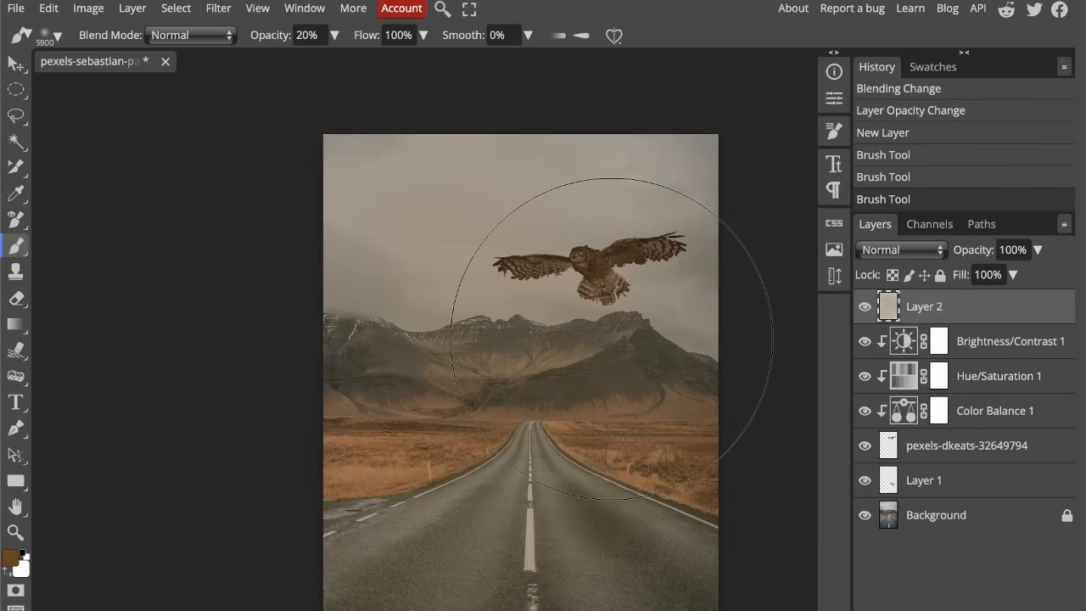
- Shrink the Brush to 350 px
key("bracketleft")
key("bracketleft")
key("bracketleft")
key("bracketleft")
key("bracketleft")
key("bracketleft")
key("bracketleft")
key("bracketleft")
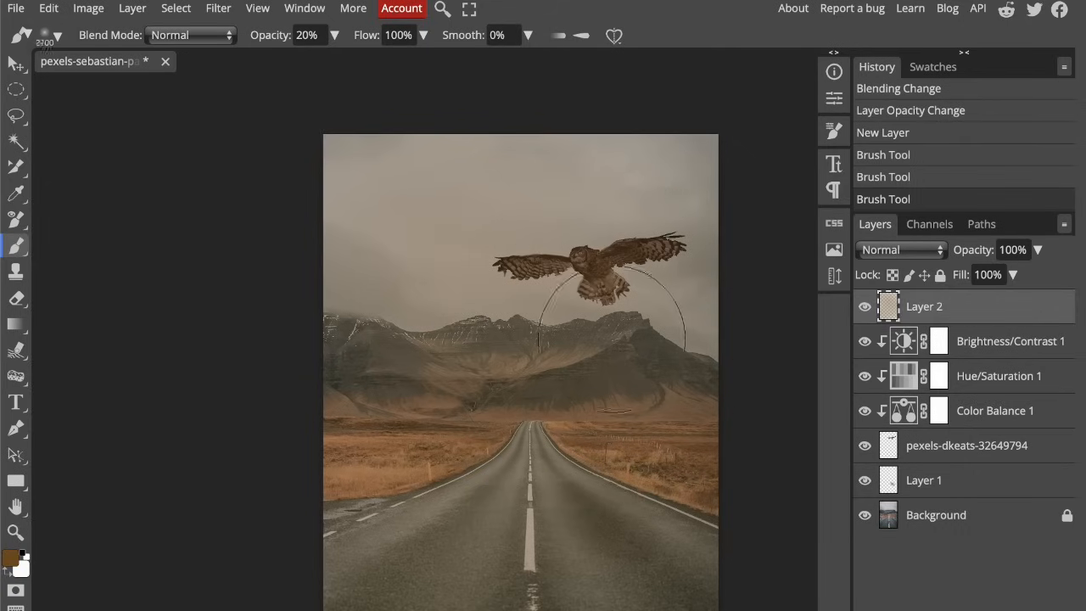
key("bracketleft")
key("bracketleft")
key("bracketleft")
key("bracketleft")
- Try Overlay against Soft Light on the brown tint layer, keep Soft Light, and lower the layer's opacity to 58%
left_click(905, 251)
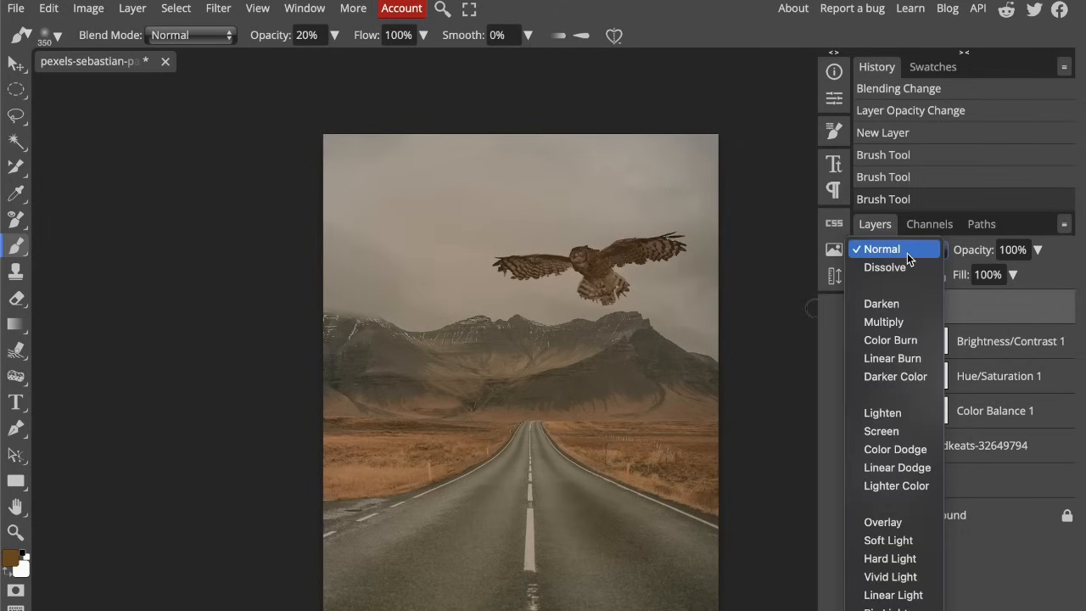
left_click(889, 539)
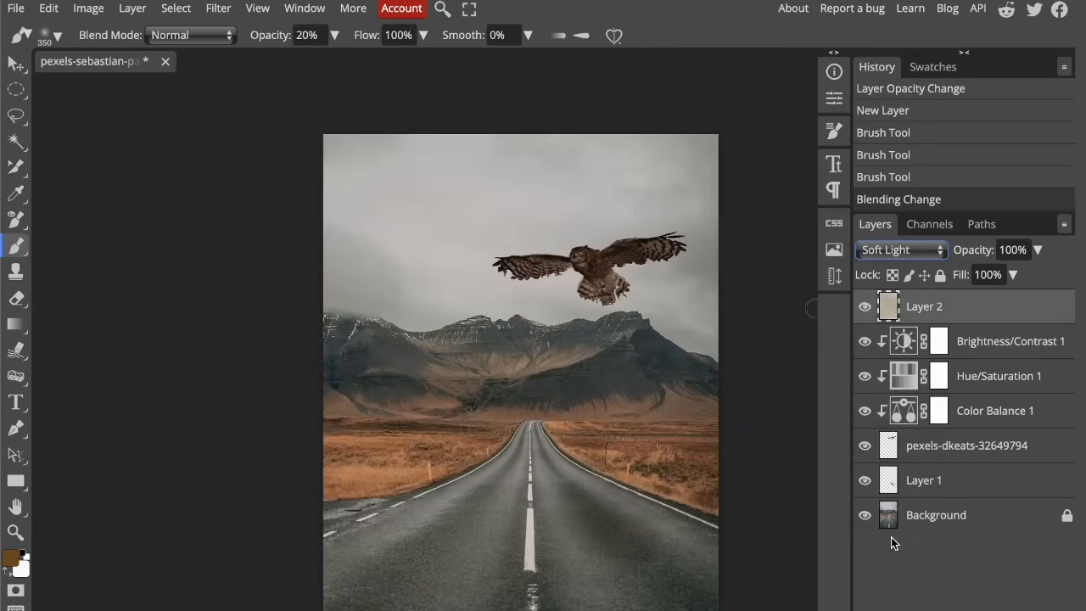
left_click(919, 251)
left_click(907, 231)
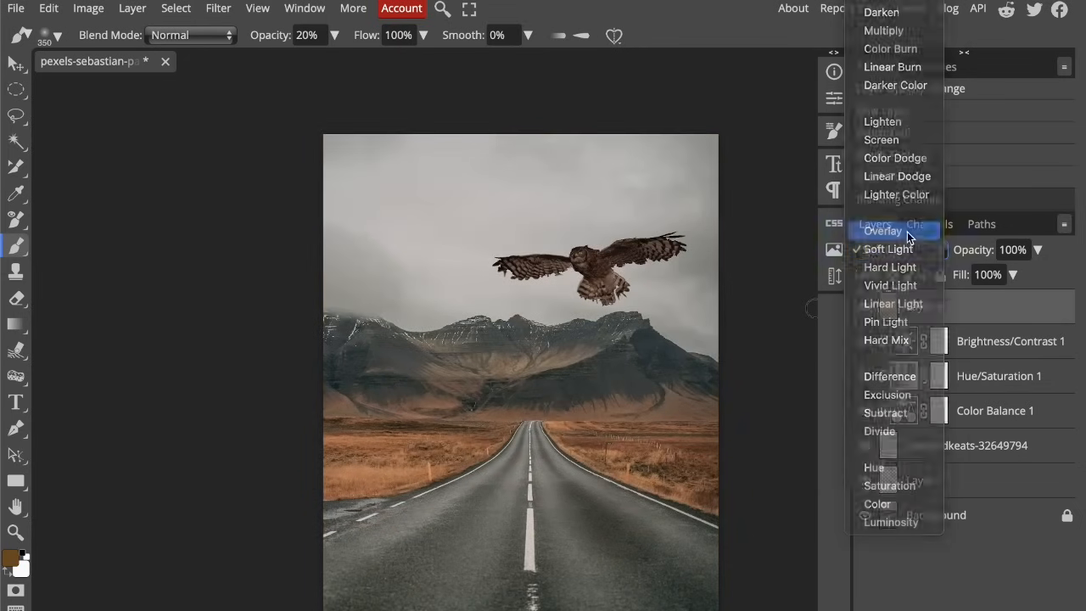
left_click(909, 257)
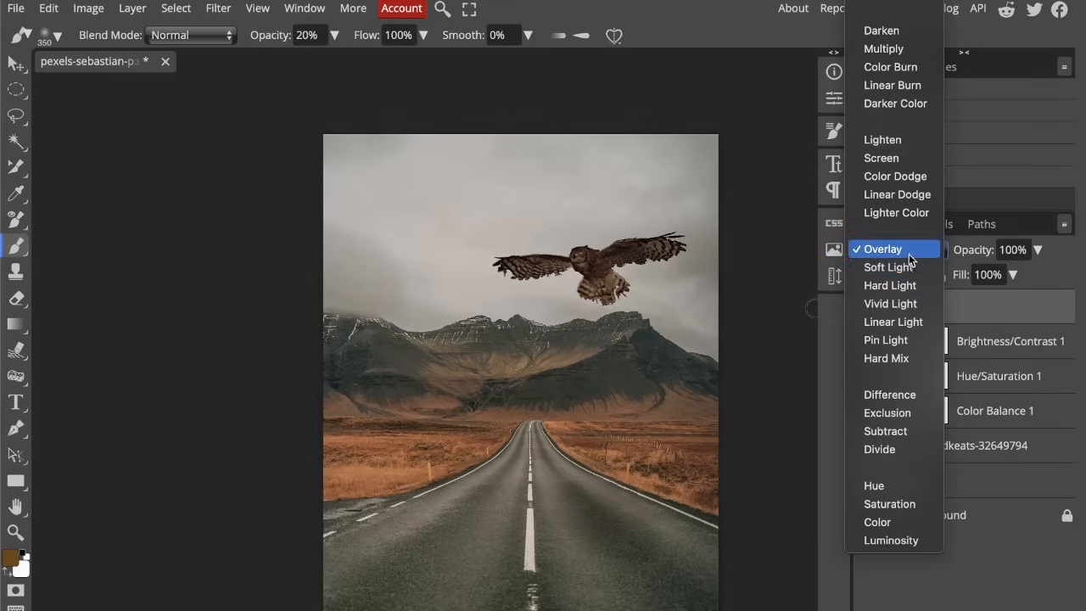
left_click(909, 268)
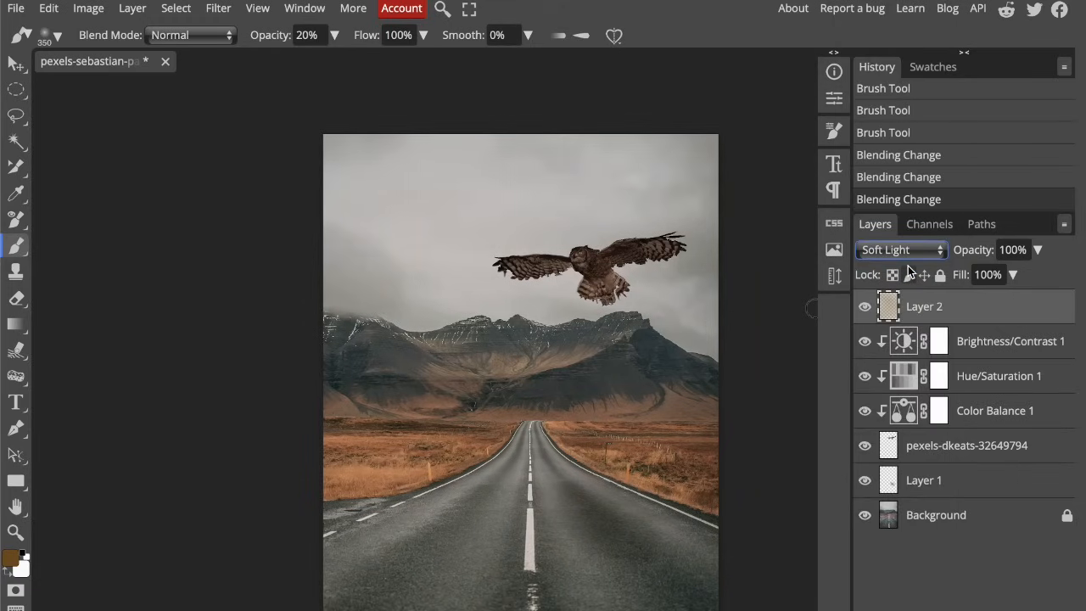
left_click(1037, 250)
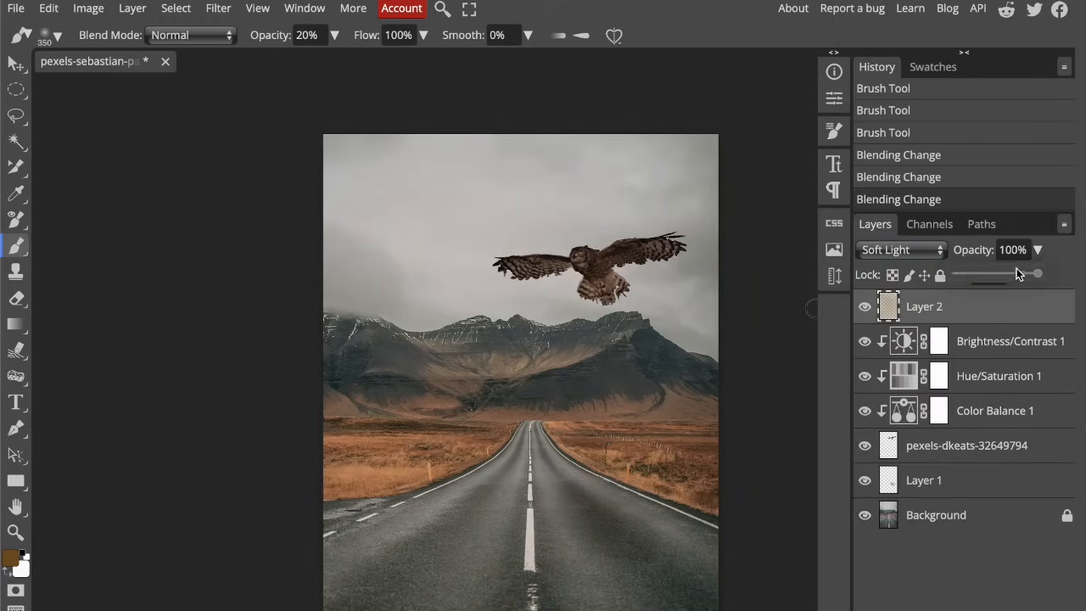
mouse_move(1016, 268)
left_mouse_down()
mouse_move(987, 273)
mouse_move(1004, 276)
left_mouse_up()
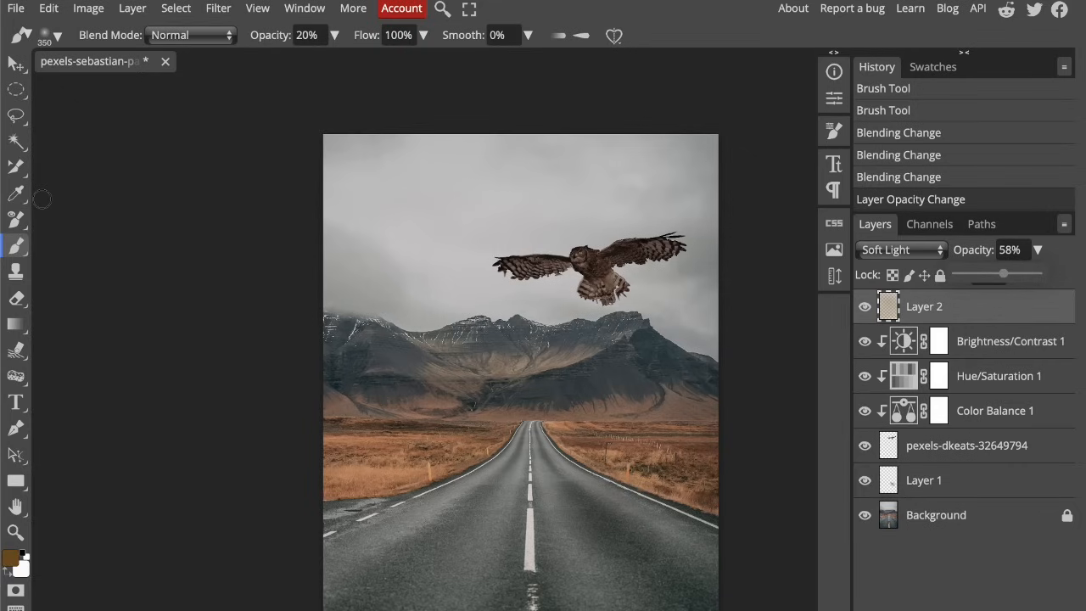
- Activate the Move tool and add a Gradient Map adjustment layer above the brown tint layer
left_click(16, 67)
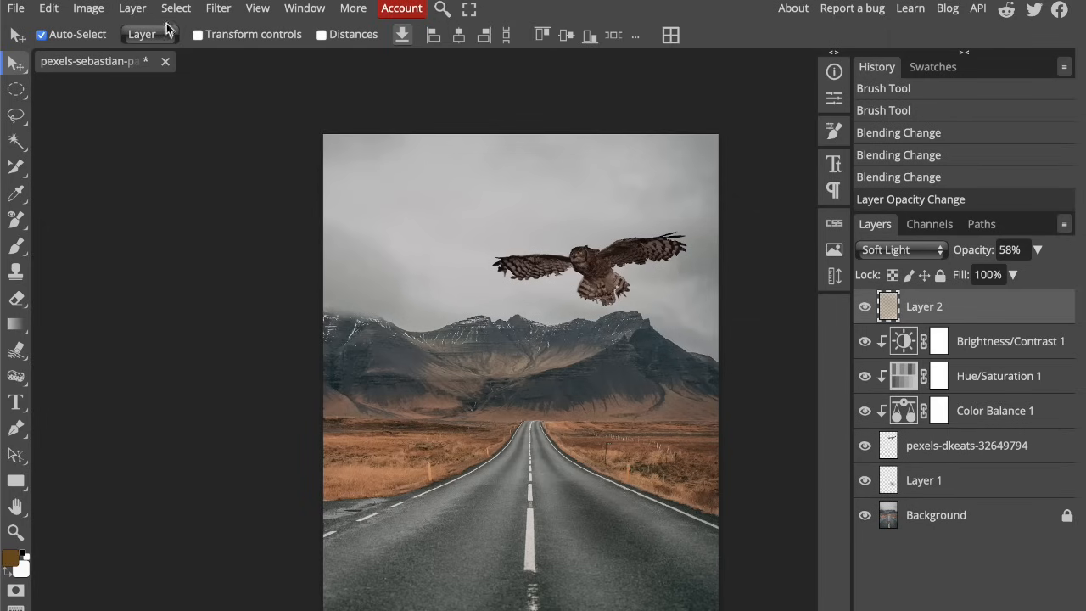
left_click(132, 9)
mouse_move(220, 213)
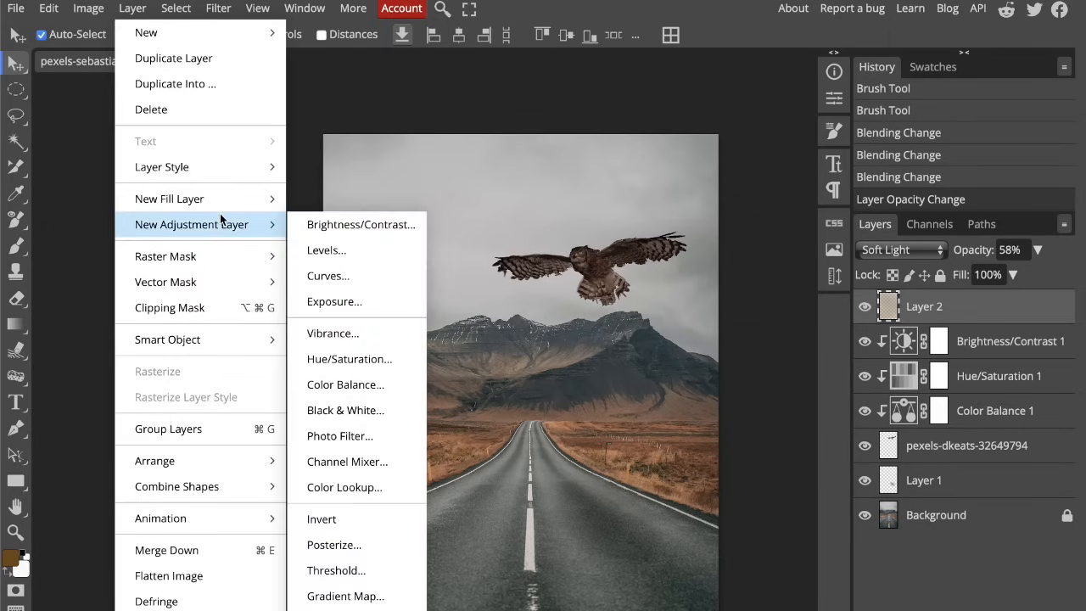
left_click(345, 596)
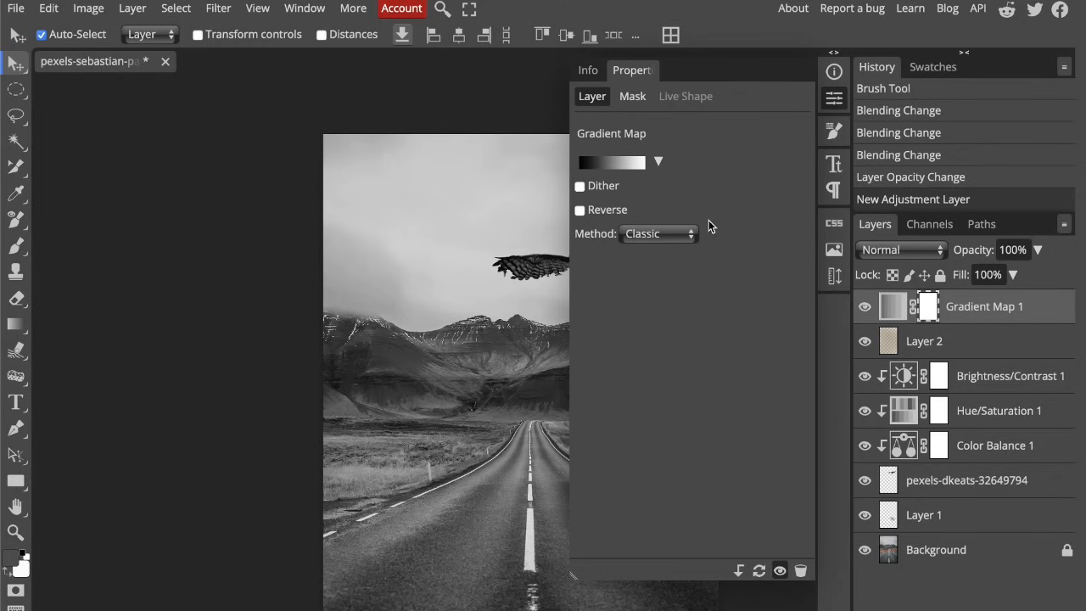
- Change the gradient map's black color stop to a dark navy blue
left_click(610, 162)
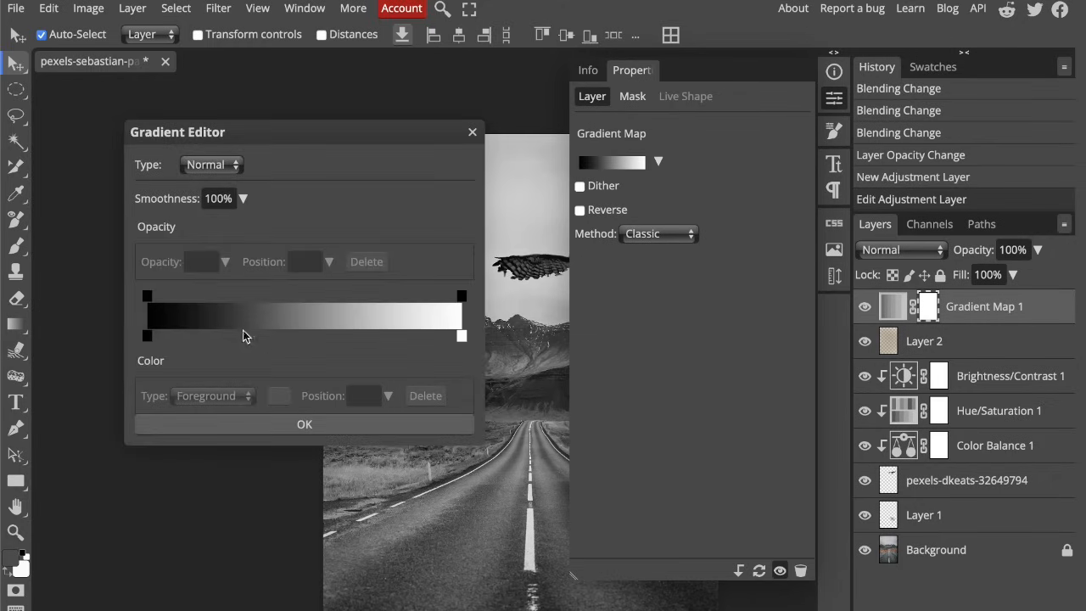
left_click(147, 337)
left_click(278, 395)
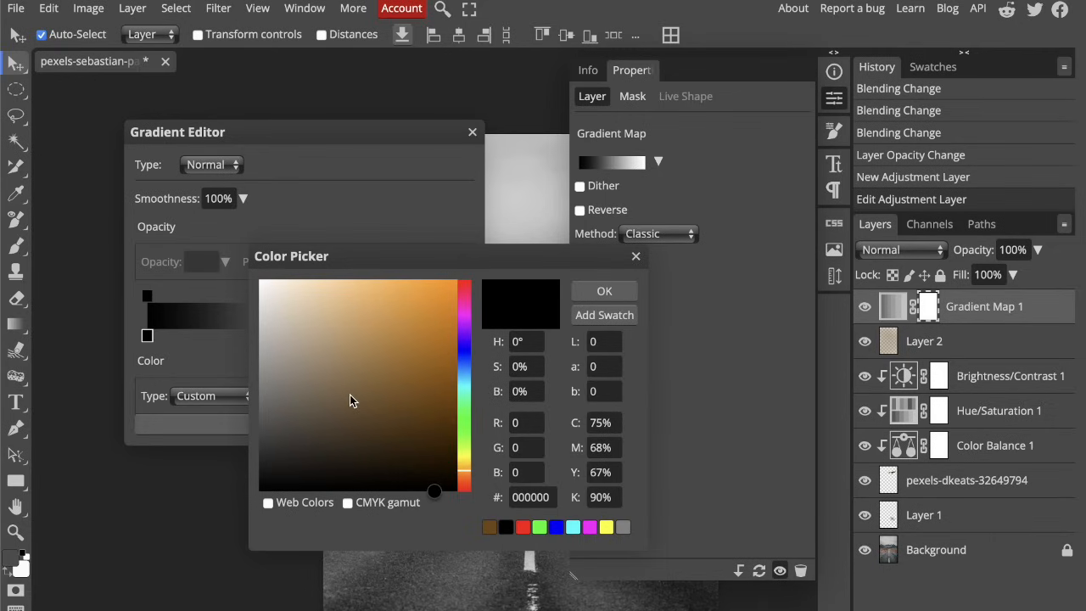
left_click(462, 361)
left_click_drag(351, 386, 422, 450)
left_click(582, 296)
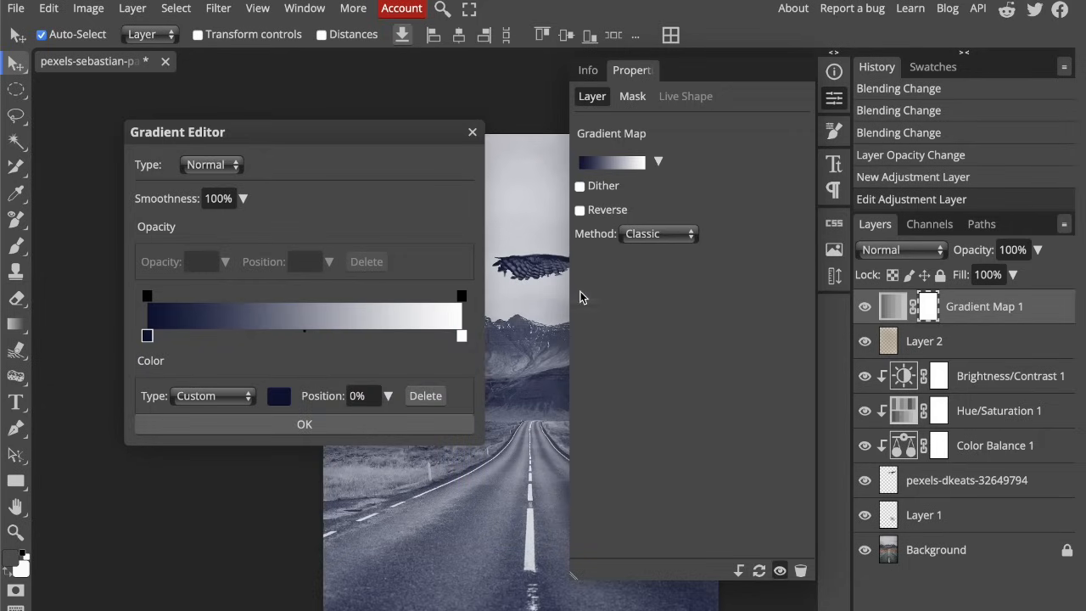
- Change the gradient map's white color stop to a warm pale beige, then apply the gradient and close its properties
left_click(462, 336)
left_click(278, 396)
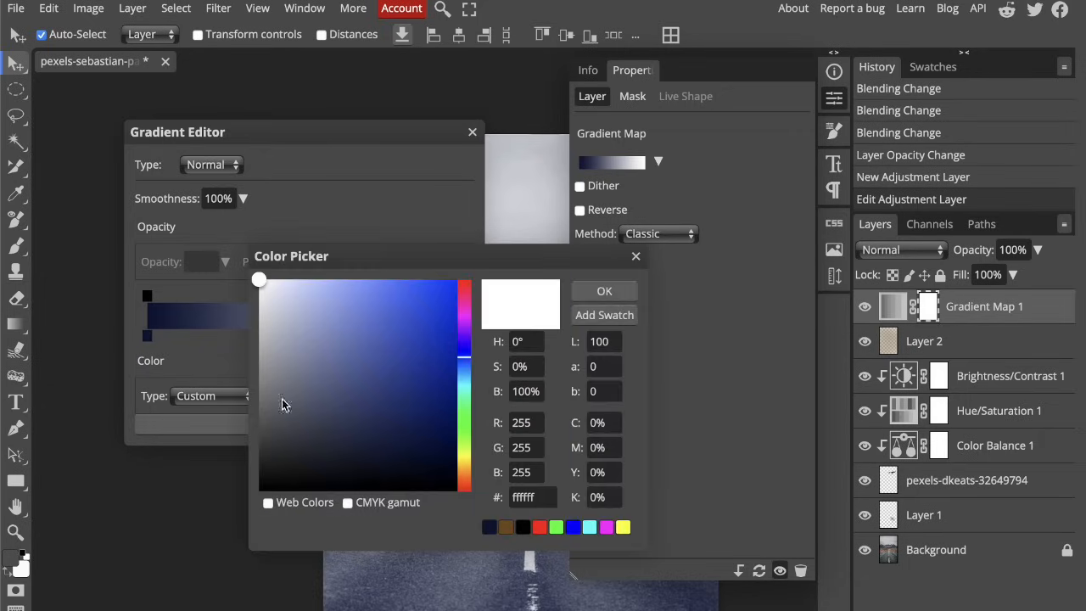
left_click(465, 466)
mouse_move(335, 369)
left_mouse_down()
mouse_move(315, 300)
mouse_move(294, 302)
mouse_move(313, 308)
mouse_move(313, 320)
mouse_move(318, 309)
left_mouse_up()
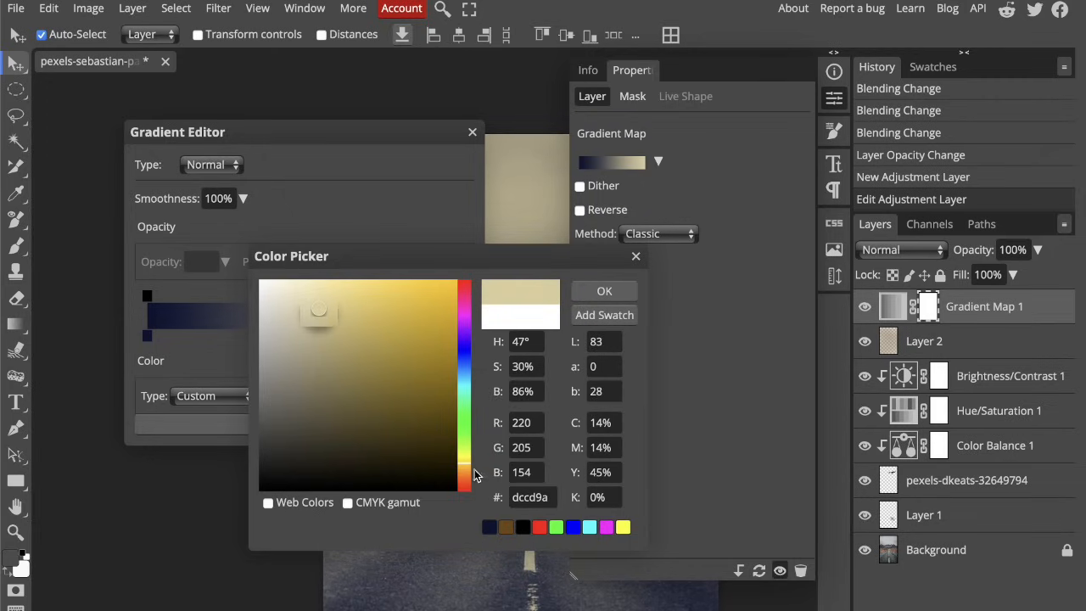
left_click(467, 470)
left_click(604, 291)
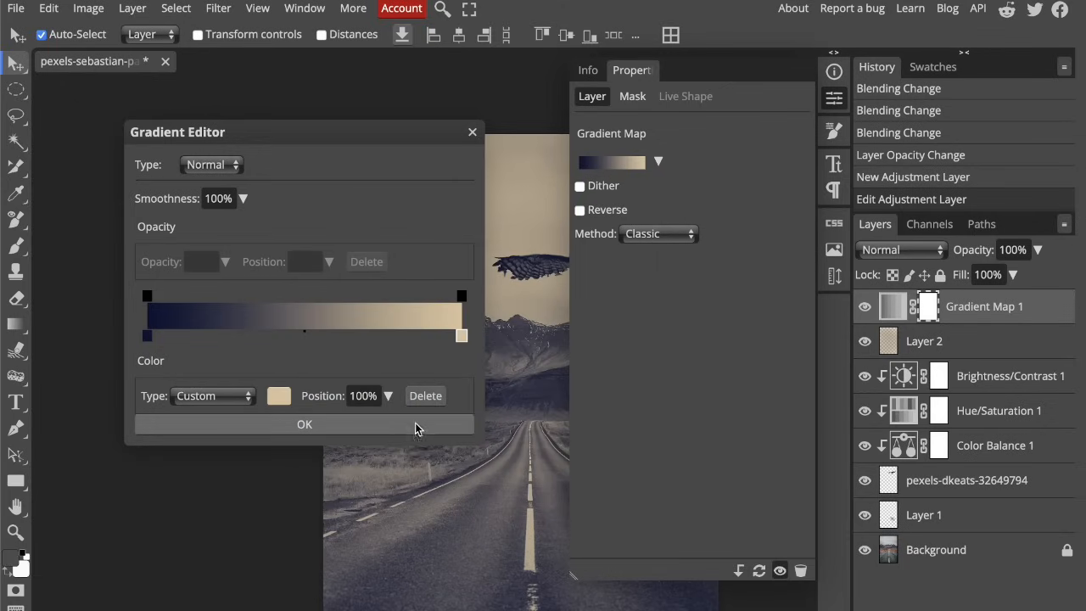
left_click(379, 432)
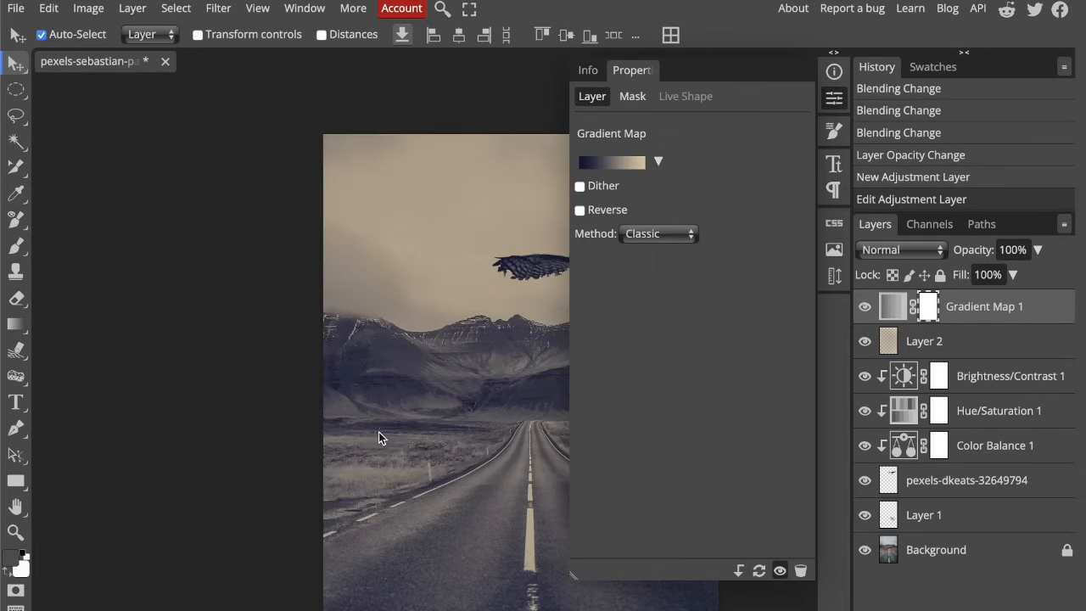
left_click(834, 97)
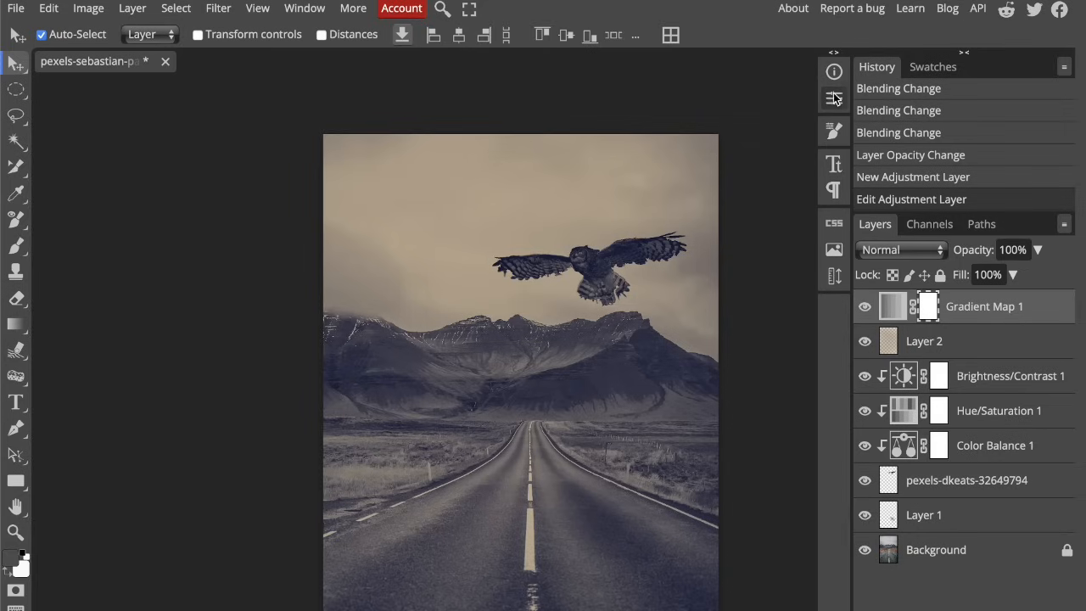
- Compare Soft Light and Color blending on the Gradient Map layer and keep Soft Light
left_click(937, 248)
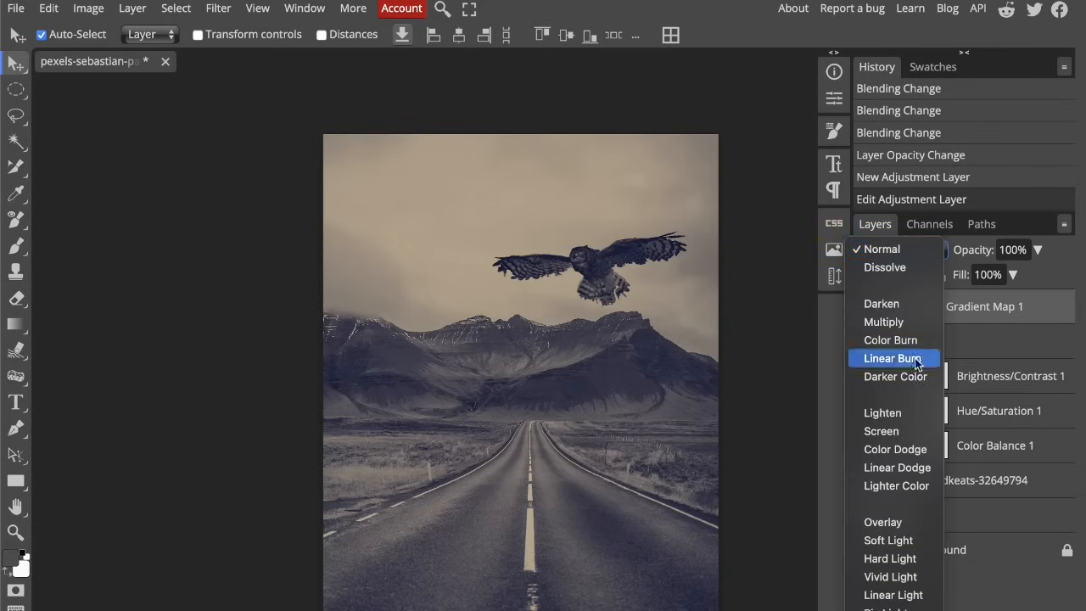
left_click(900, 544)
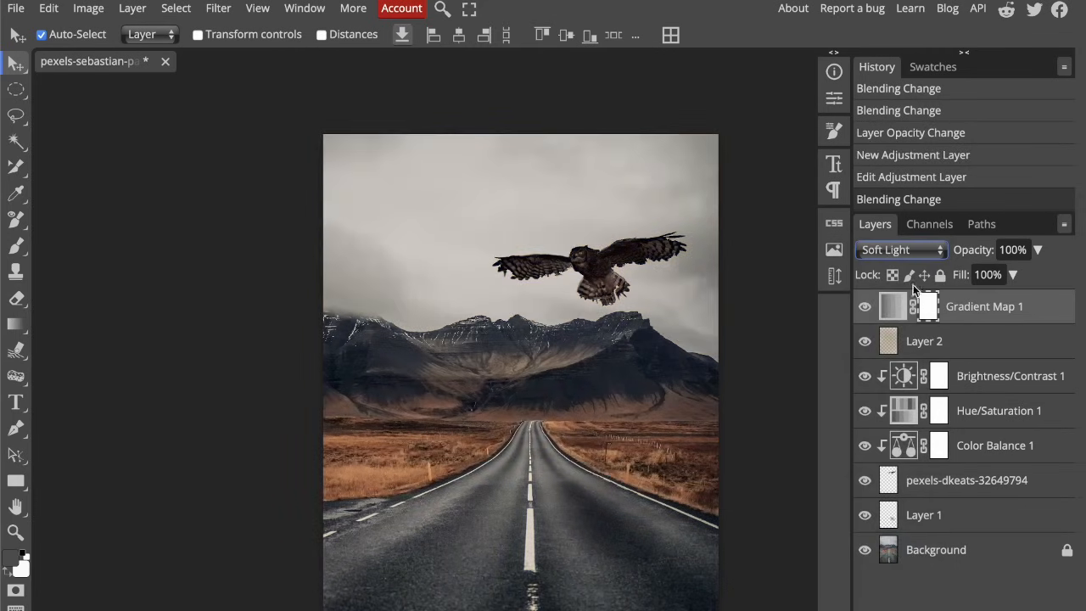
left_click(916, 252)
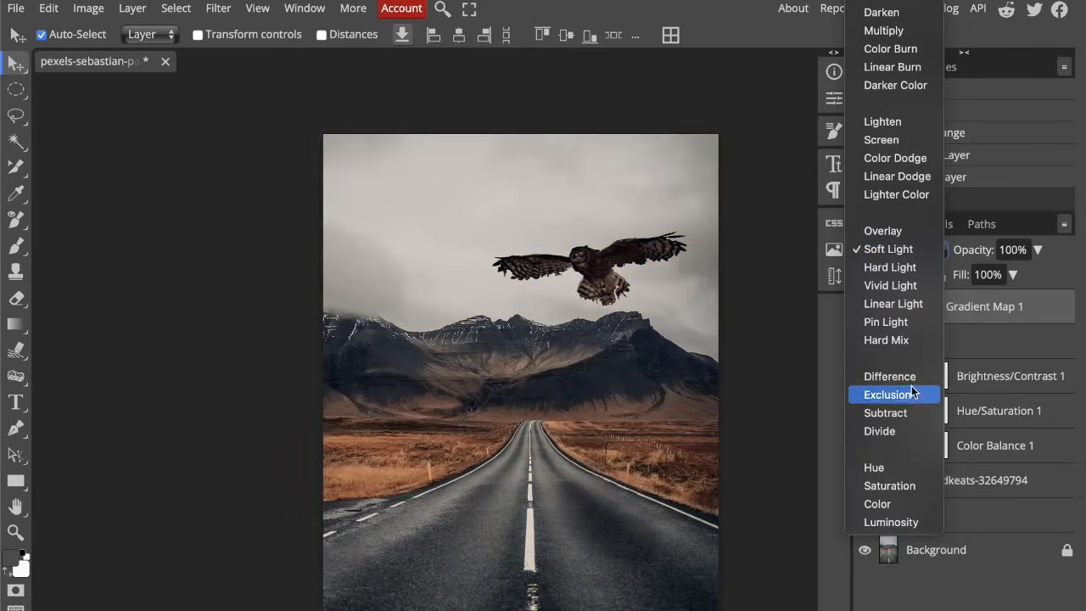
left_click(888, 507)
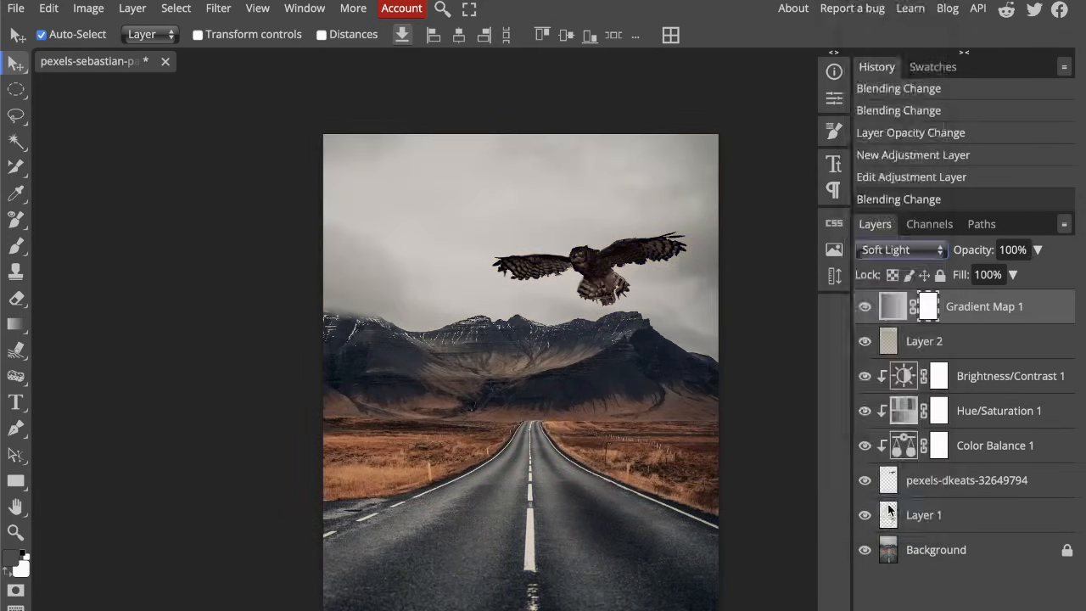
left_click(910, 255)
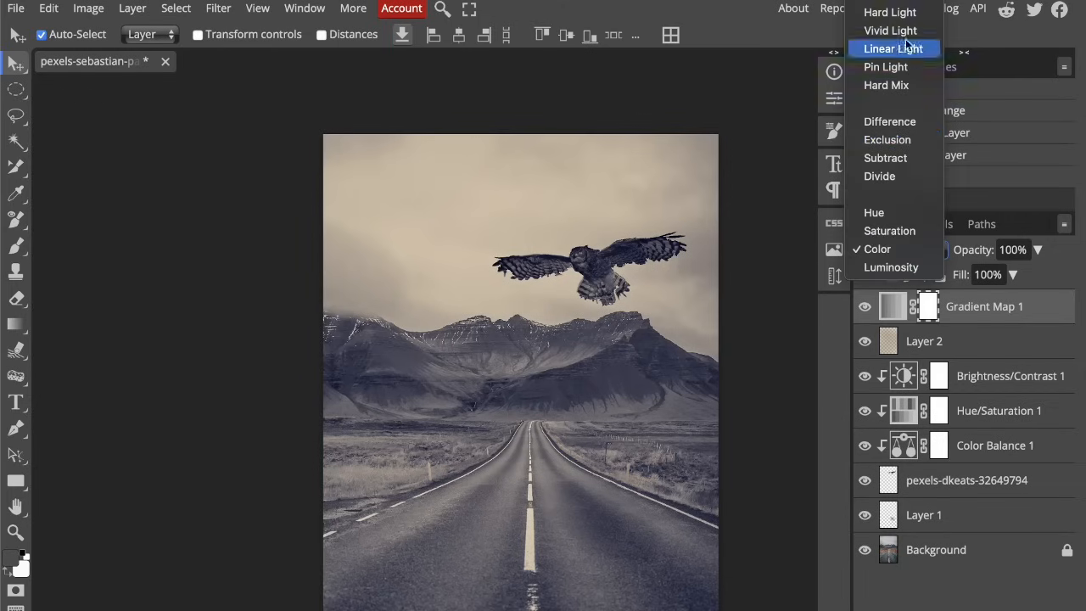
left_click(891, 12)
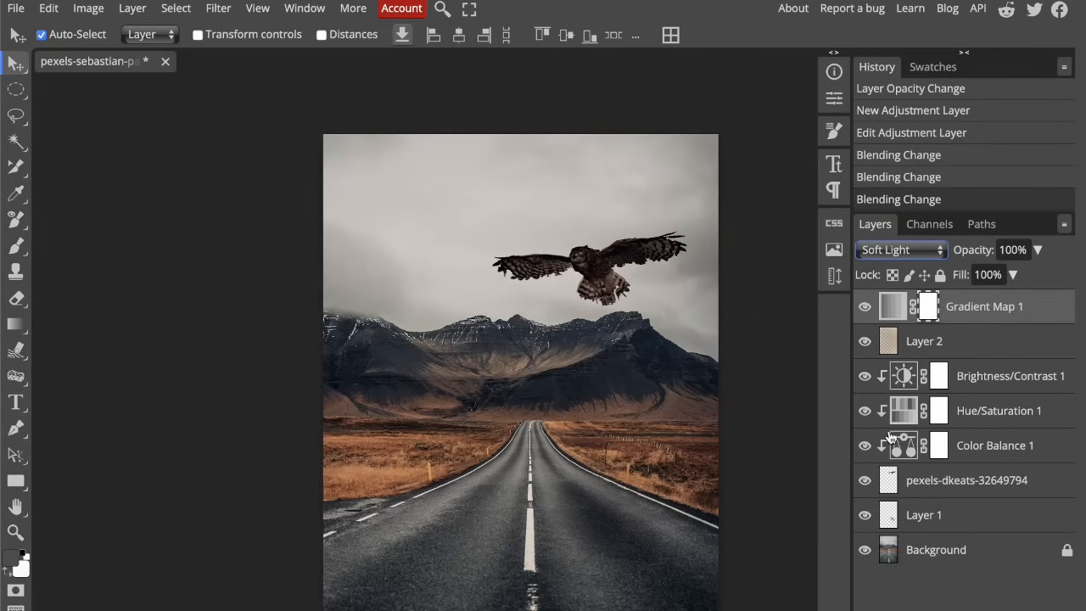
- Lower the Gradient Map layer's opacity to 32% and deselect the layer
left_click(1038, 251)
left_click(1038, 250)
left_click_drag(1019, 273, 984, 280)
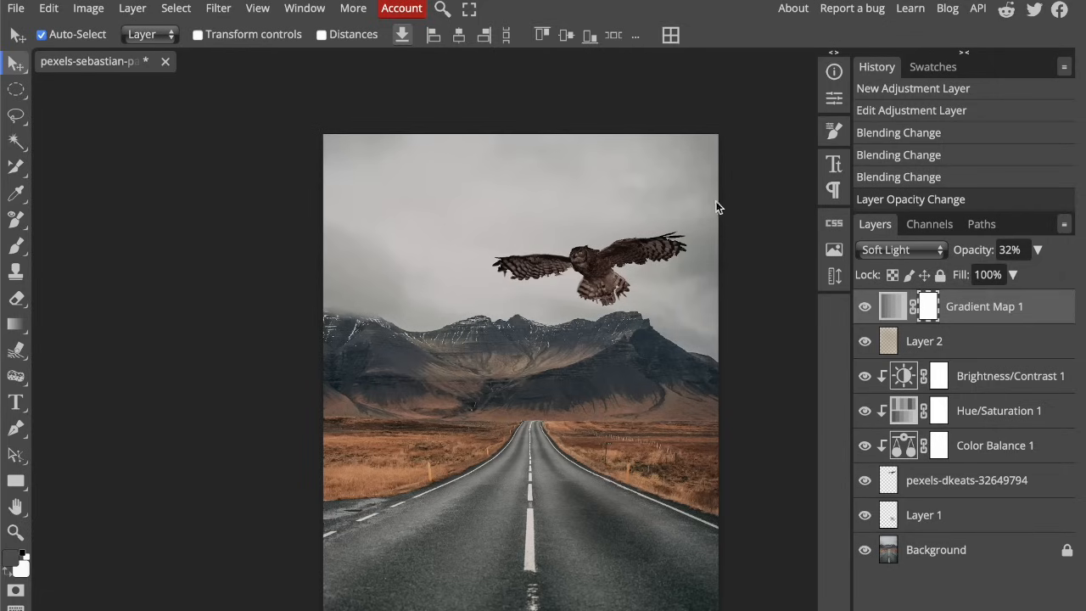
left_click(749, 192)
- Compare the owl without and with its Brightness/Contrast, Hue/Saturation and Color Balance adjustments by hiding them and showing them again
scroll(538, 431, "down", 2)
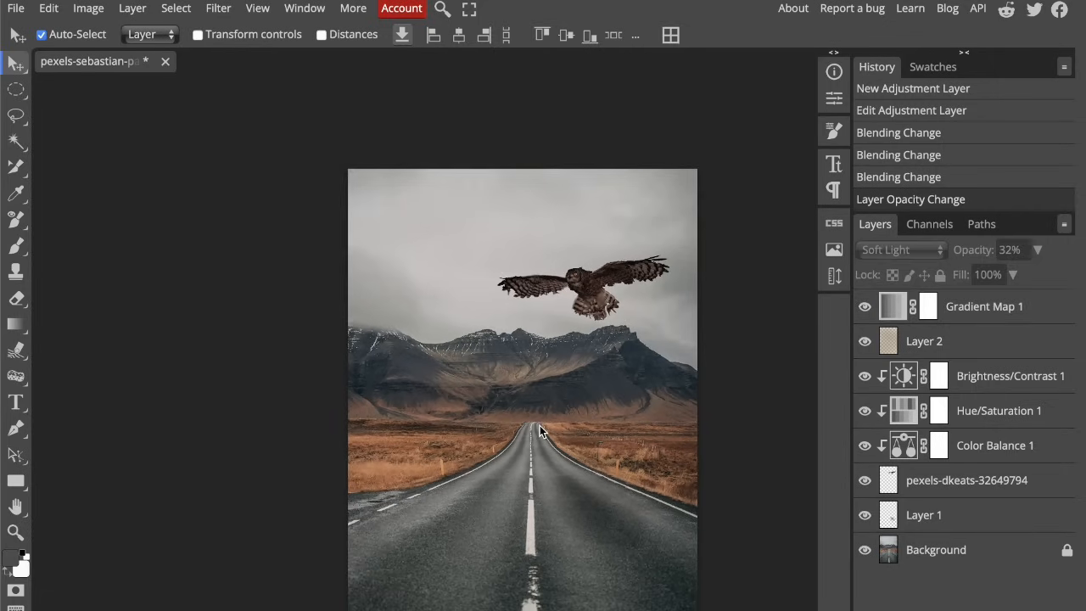
scroll(538, 430, "up", 1)
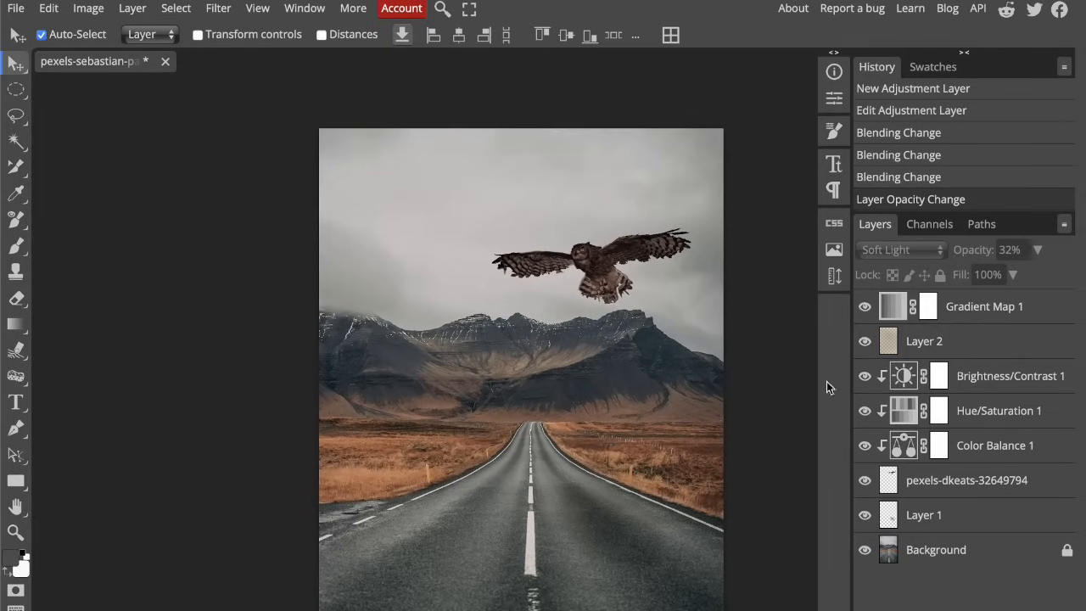
left_click(865, 376)
left_click(865, 410)
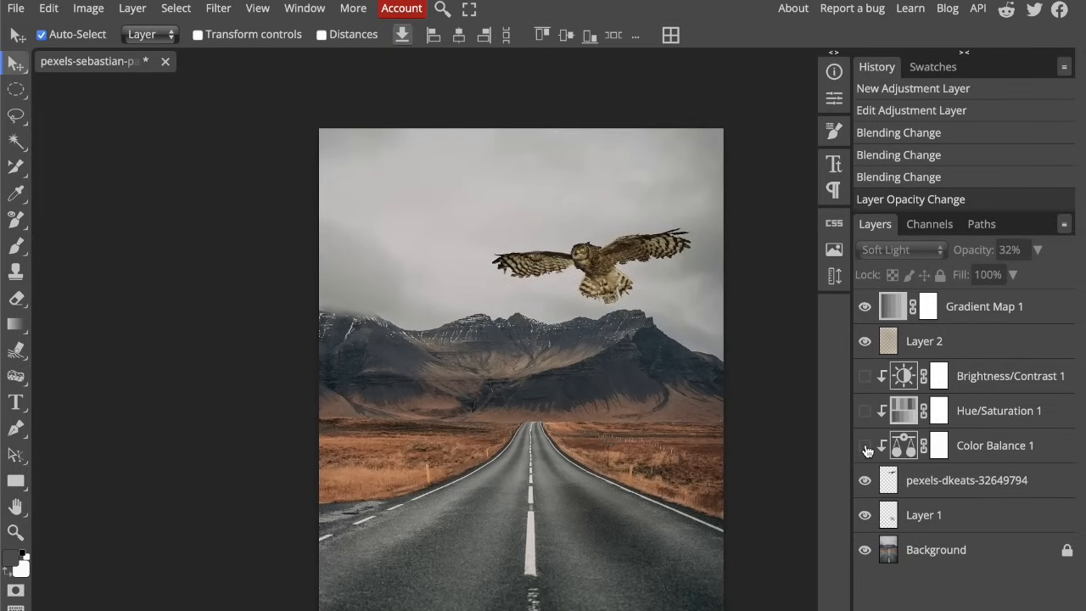
left_click(865, 446)
left_click(865, 411)
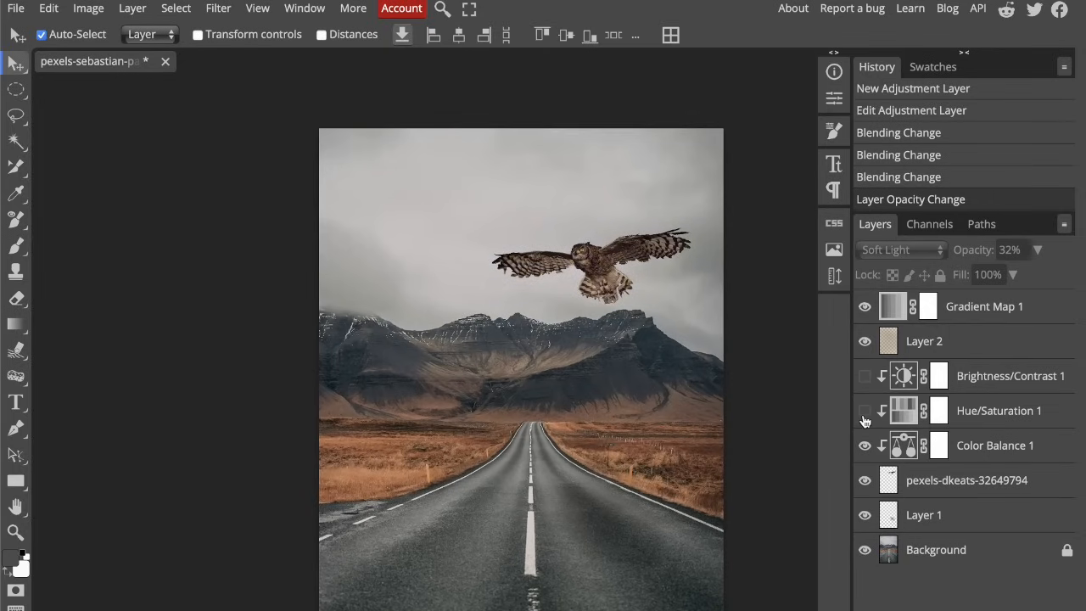
left_click(865, 376)
scroll(708, 418, "down", 1)
scroll(707, 418, "up", 1)
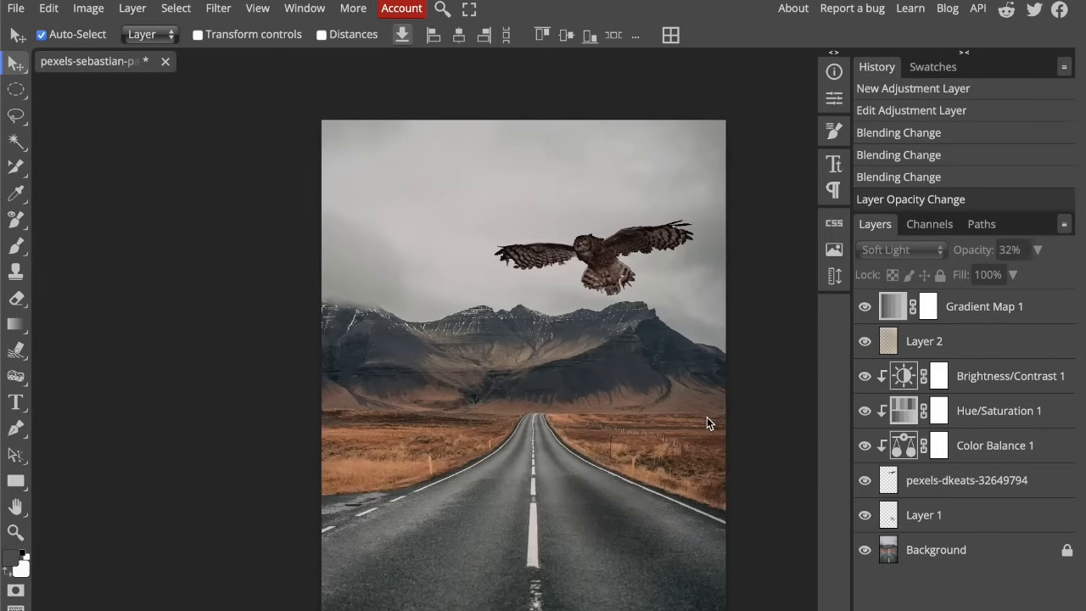